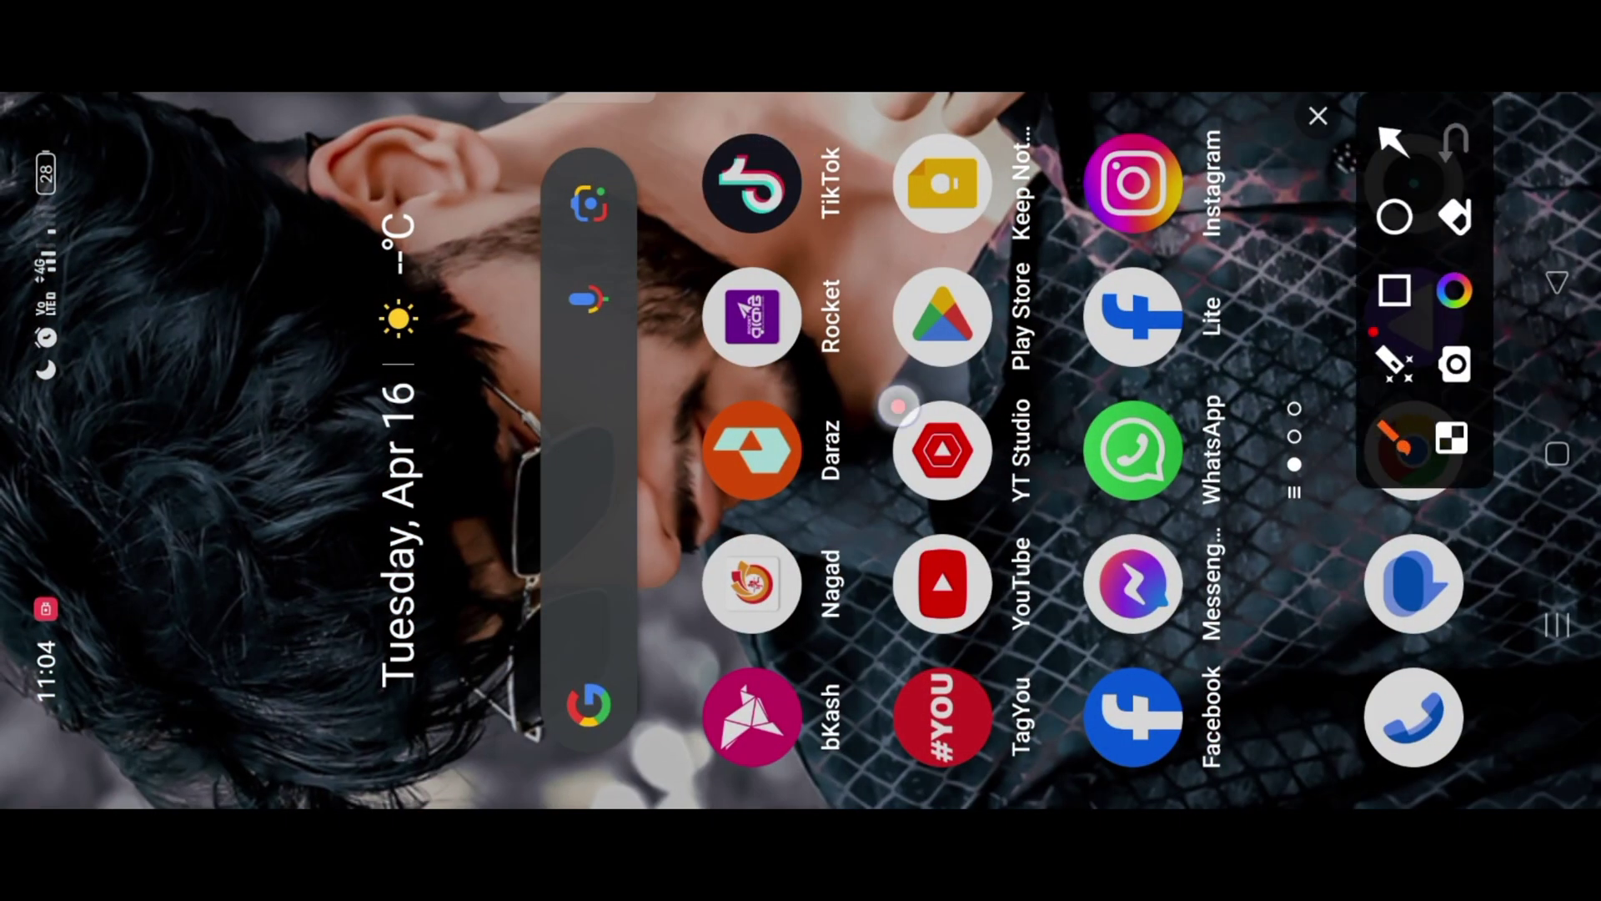
- Launch the Google Play Store from the home screen to its For you page
{"action": "mouse_move", "coordinate": [898, 406]}
{"action": "left_mouse_down"}
{"action": "mouse_move", "coordinate": [1034, 192]}
{"action": "mouse_move", "coordinate": [893, 404]}
{"action": "left_mouse_up"}
{"action": "left_click", "coordinate": [1318, 116]}
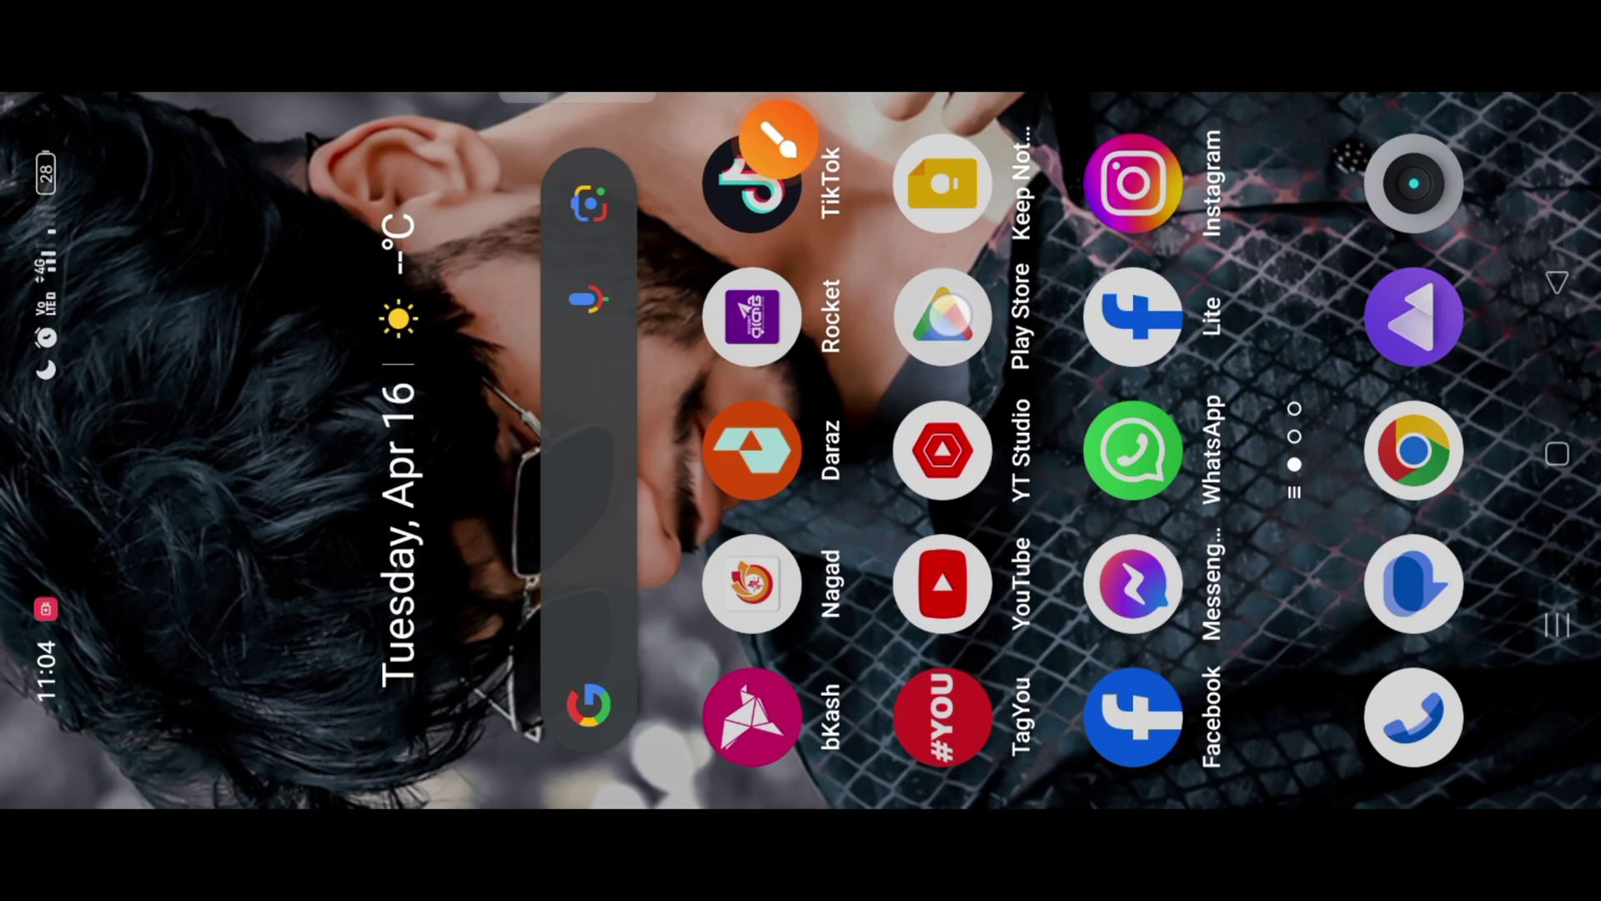
{"action": "left_click", "coordinate": [942, 317]}
- Search the Play Store for 'photo' so the installed Photoleap listing appears
{"action": "left_click", "coordinate": [778, 139]}
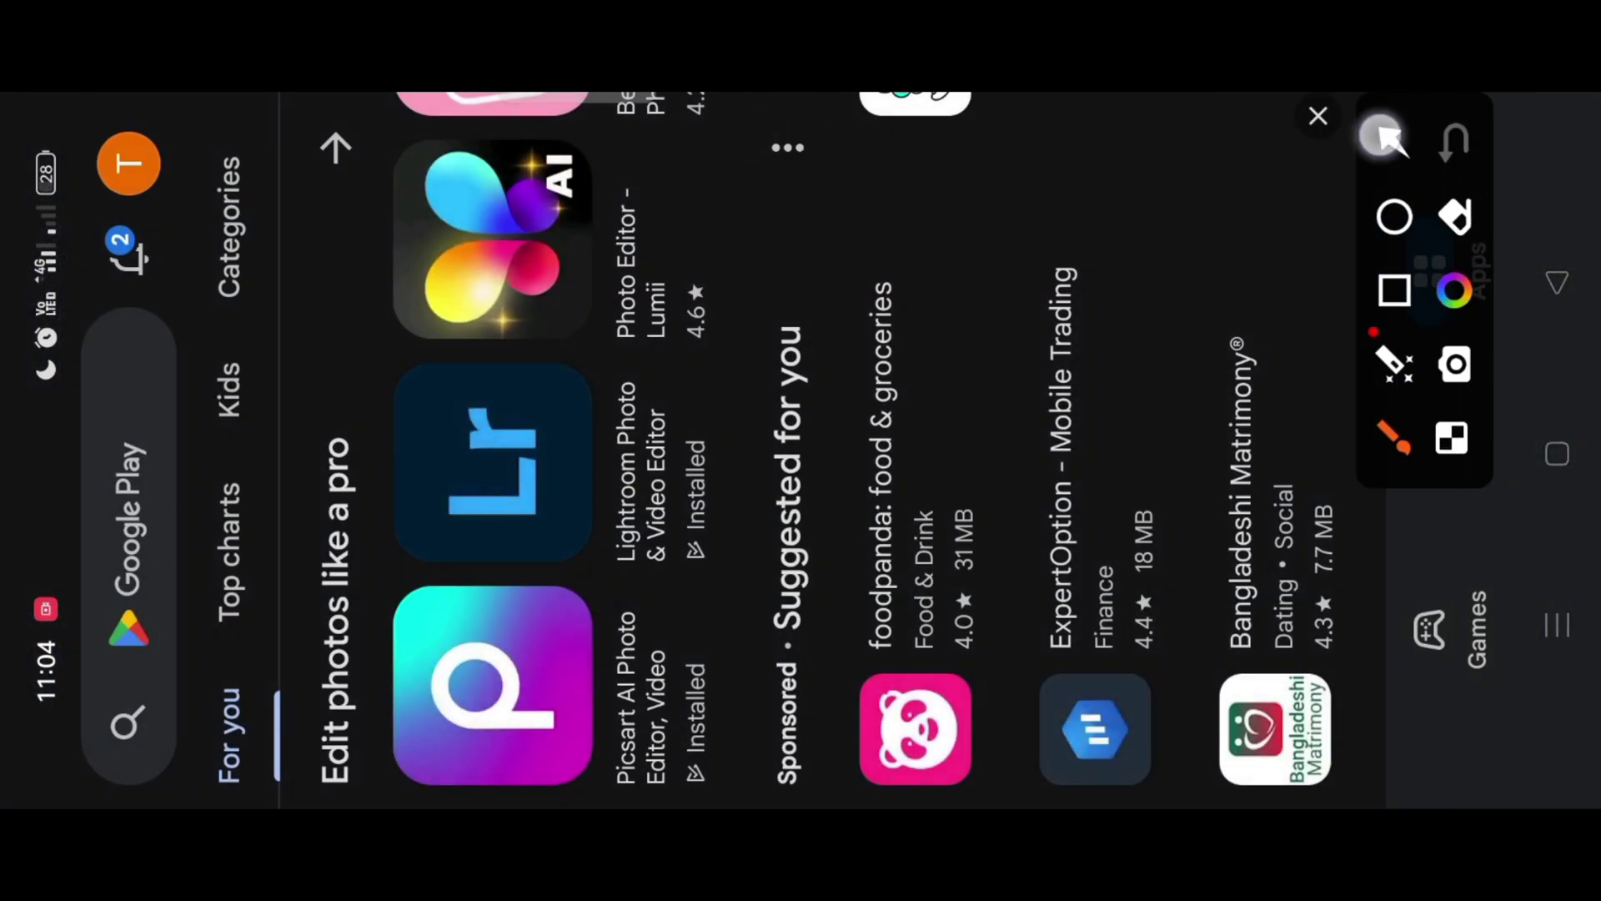
{"action": "left_click_drag", "start_coordinate": [509, 425], "coordinate": [200, 515]}
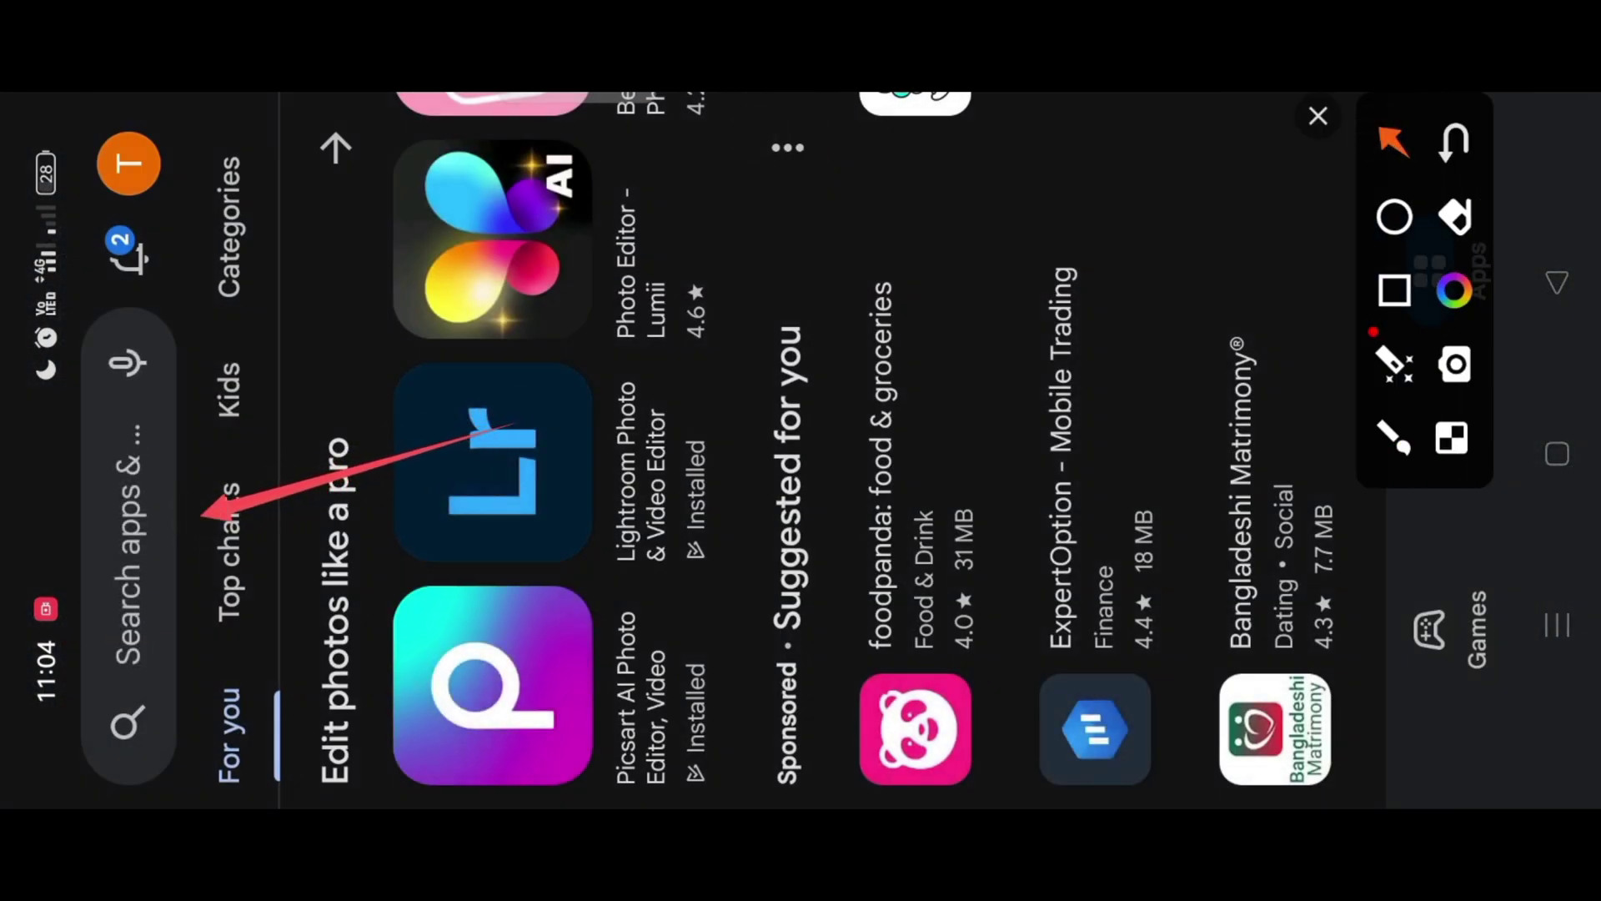
{"action": "left_click", "coordinate": [1317, 116]}
{"action": "left_click", "coordinate": [133, 498]}
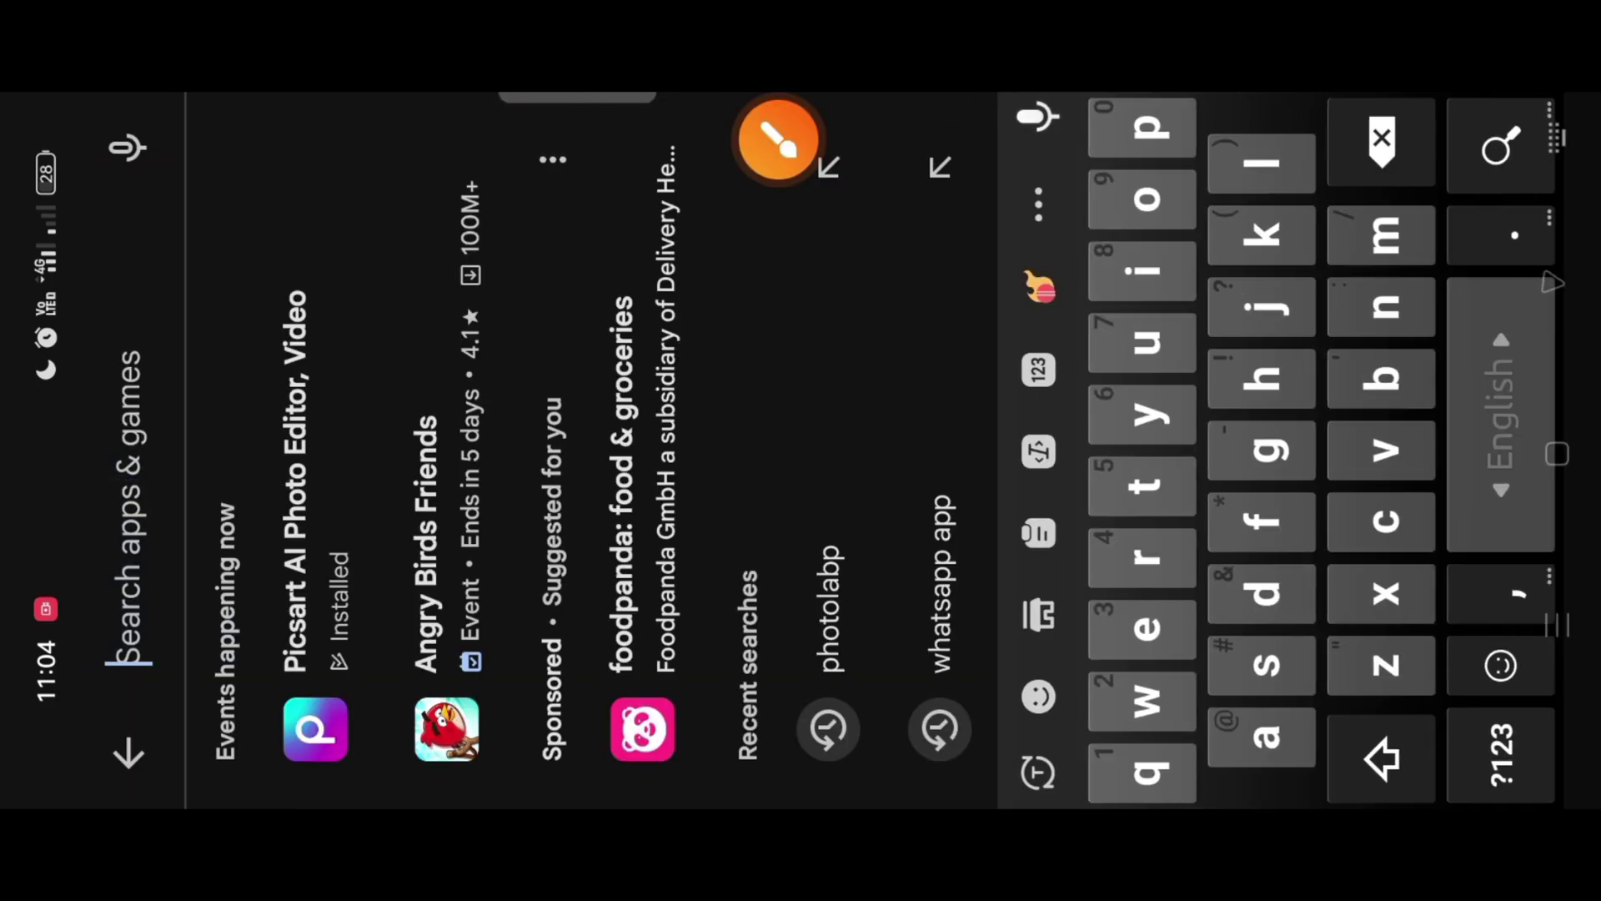
{"action": "type", "text": "phot"}
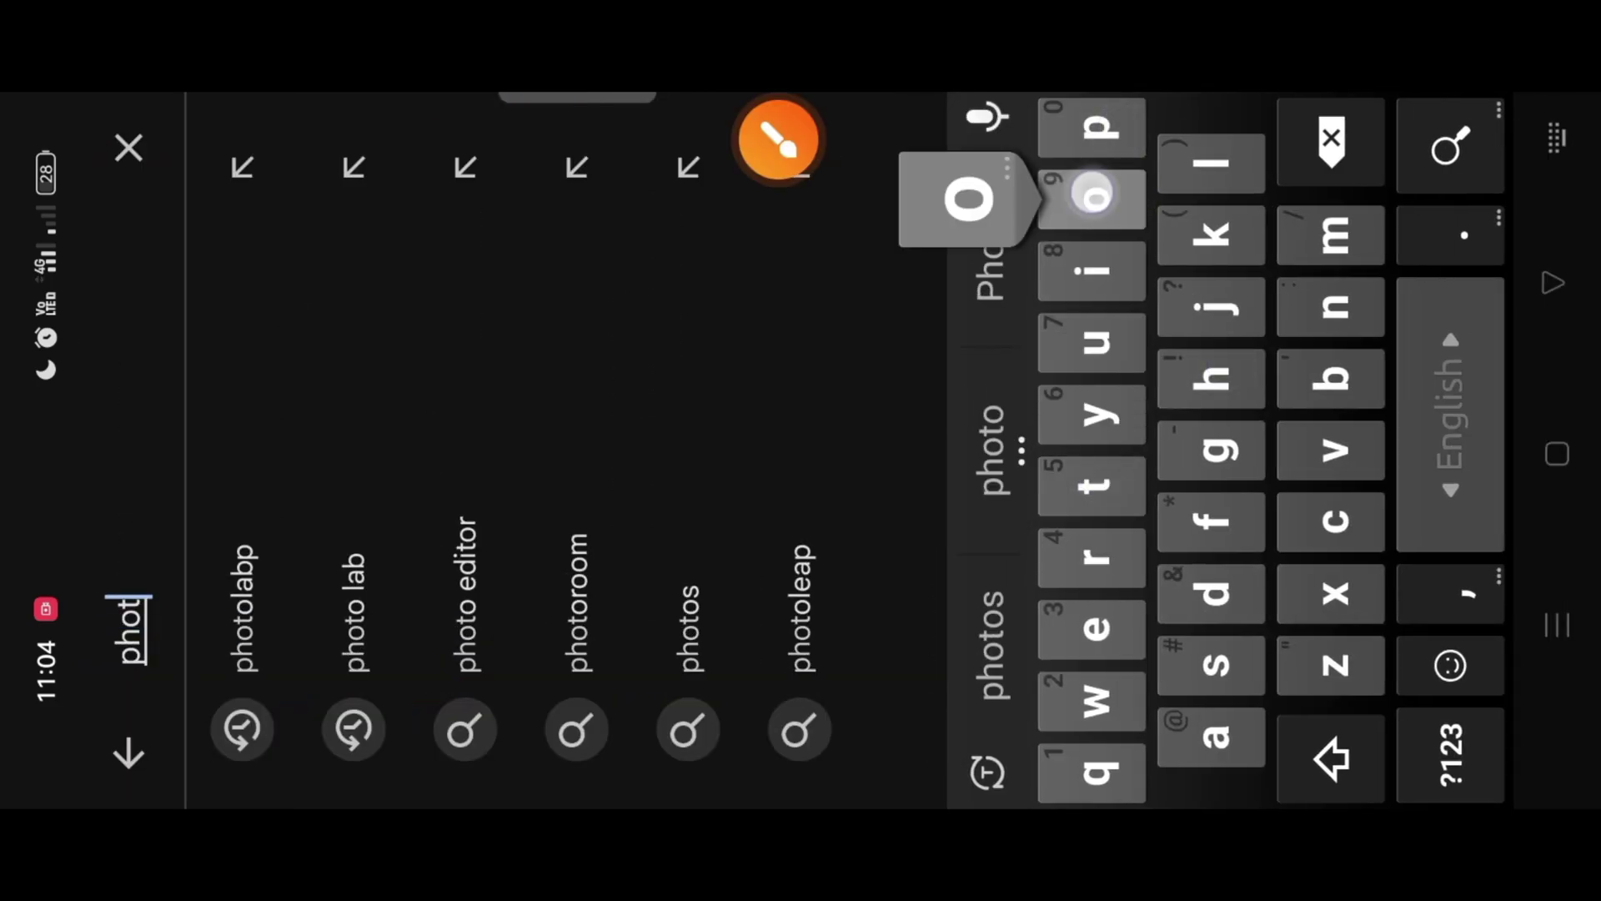
{"action": "type", "text": "o"}
{"action": "left_click", "coordinate": [252, 447]}
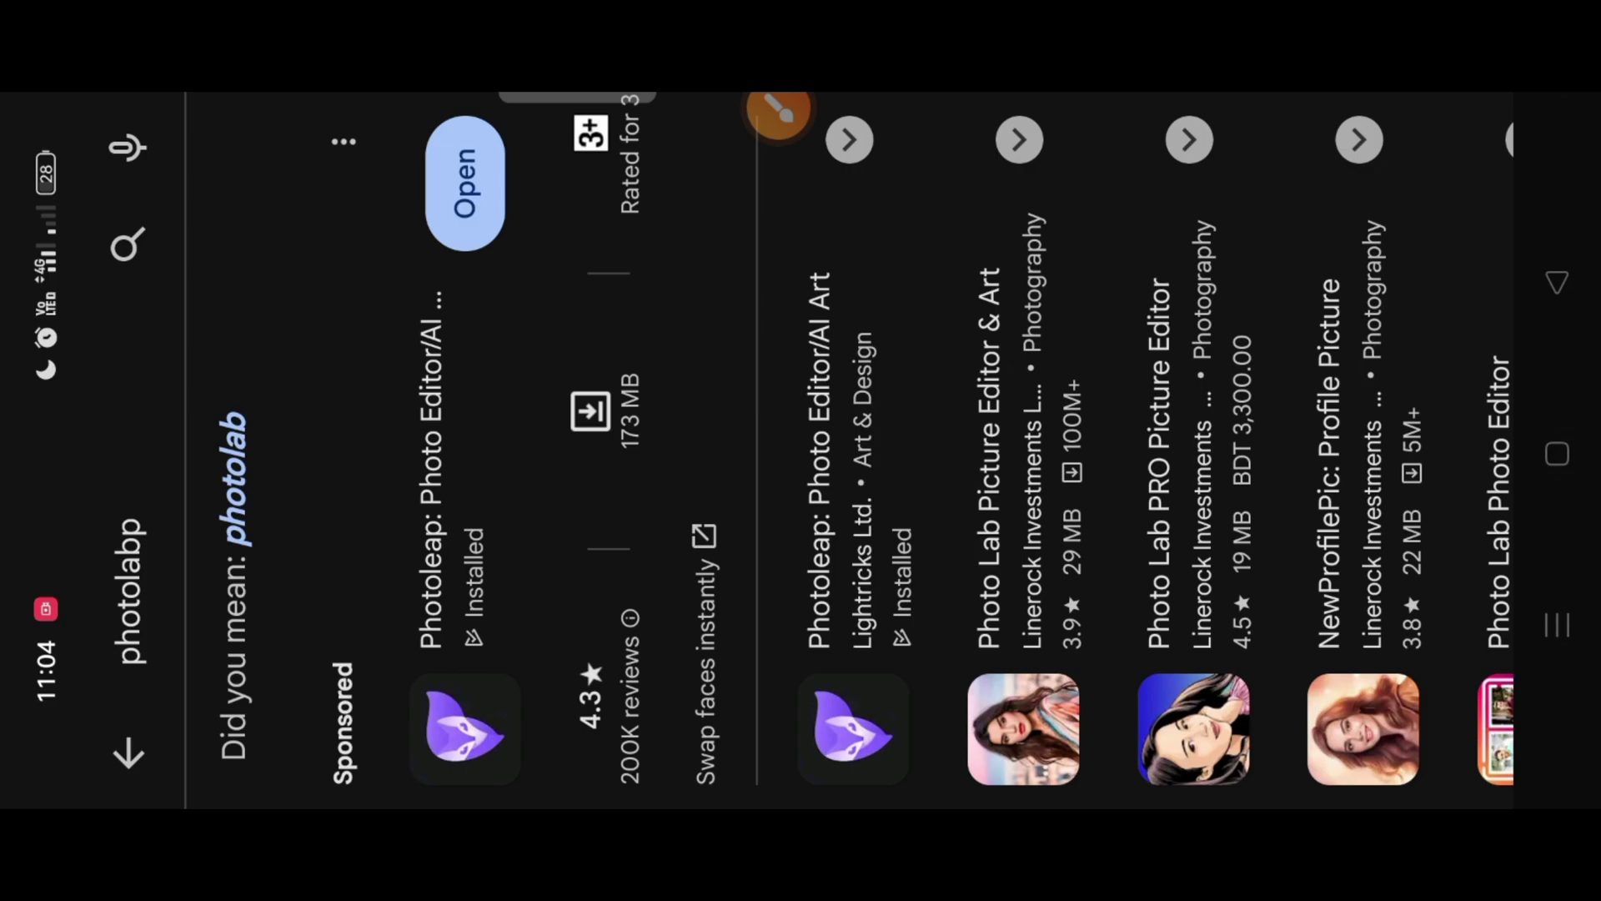
{"action": "left_click", "coordinate": [778, 113]}
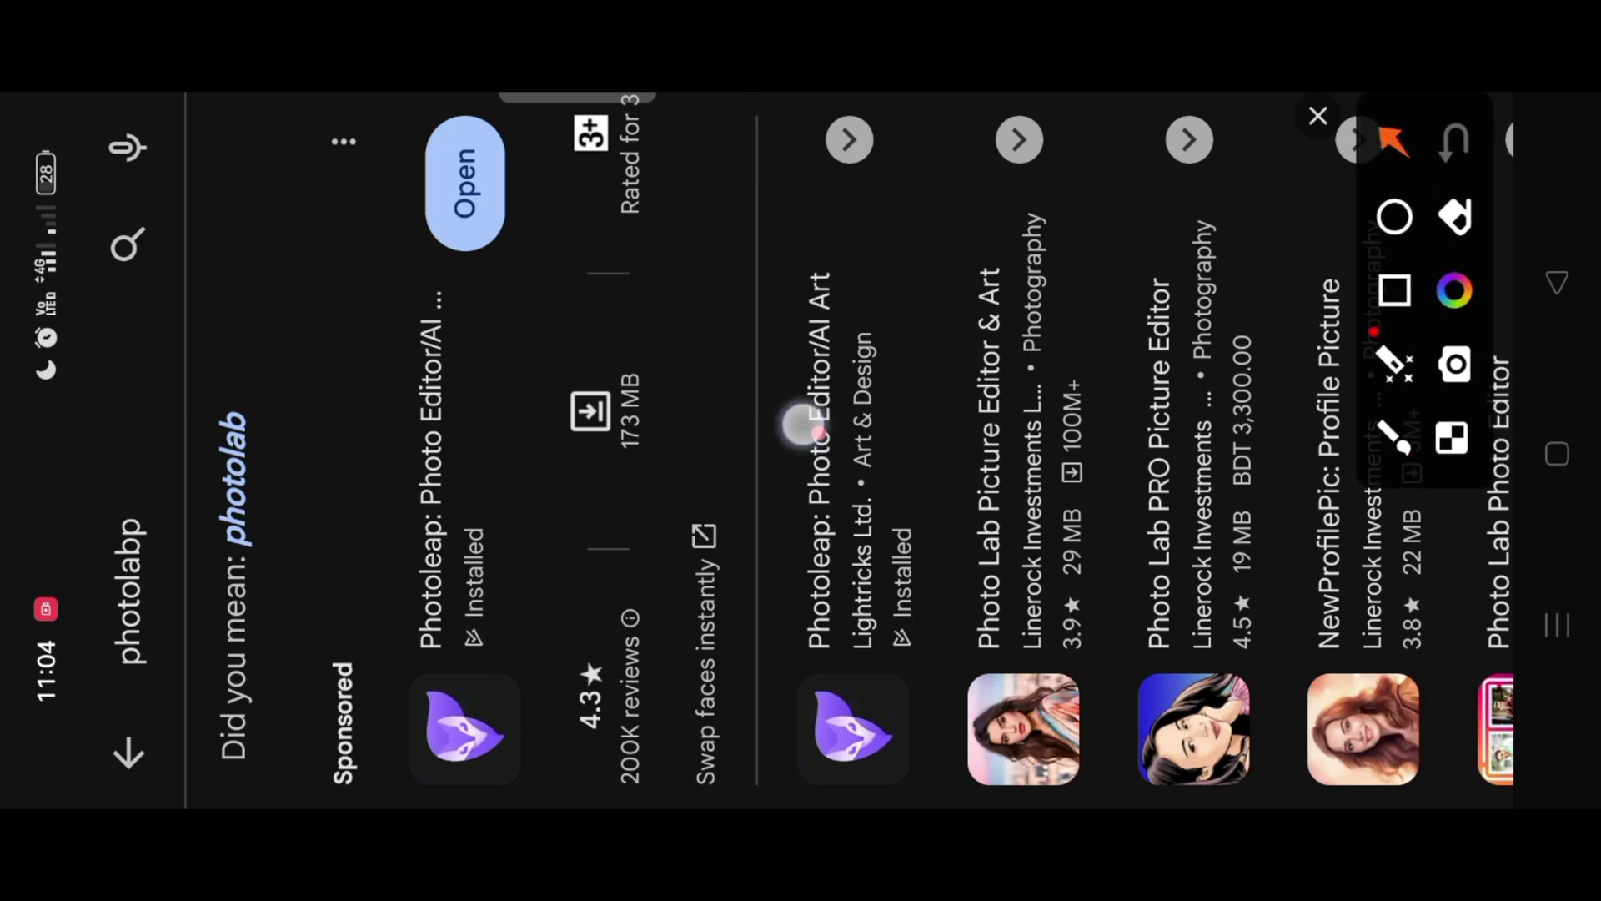
{"action": "left_click_drag", "start_coordinate": [800, 425], "coordinate": [507, 228]}
{"action": "left_click", "coordinate": [1318, 116]}
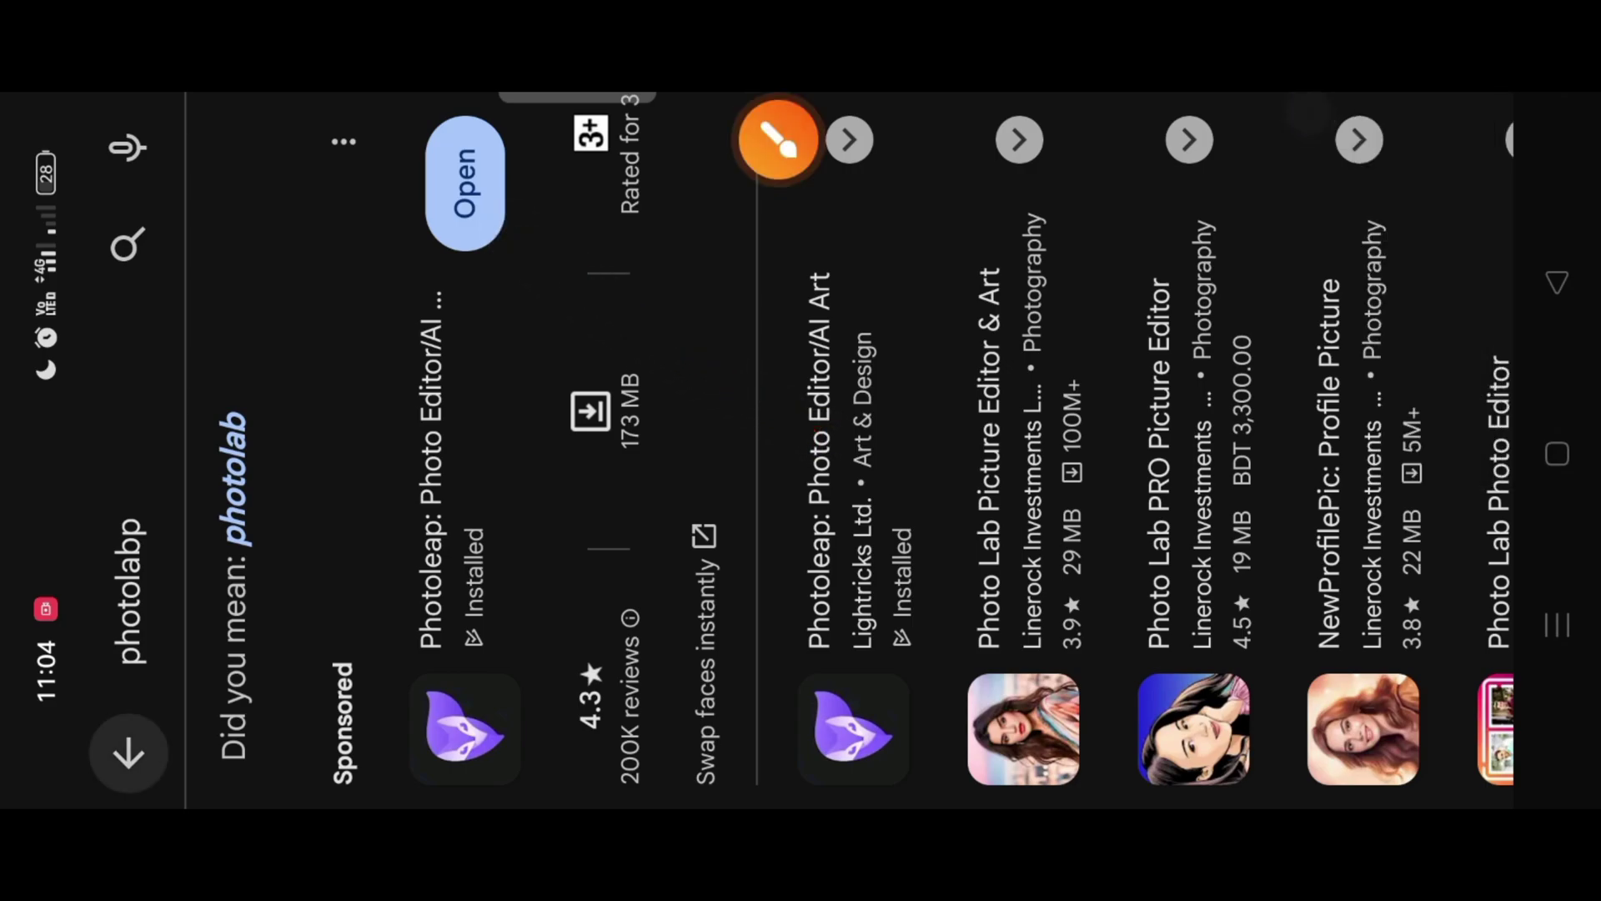
- Launch Photoleap from its Play Store listing
{"action": "left_click", "coordinate": [465, 183]}
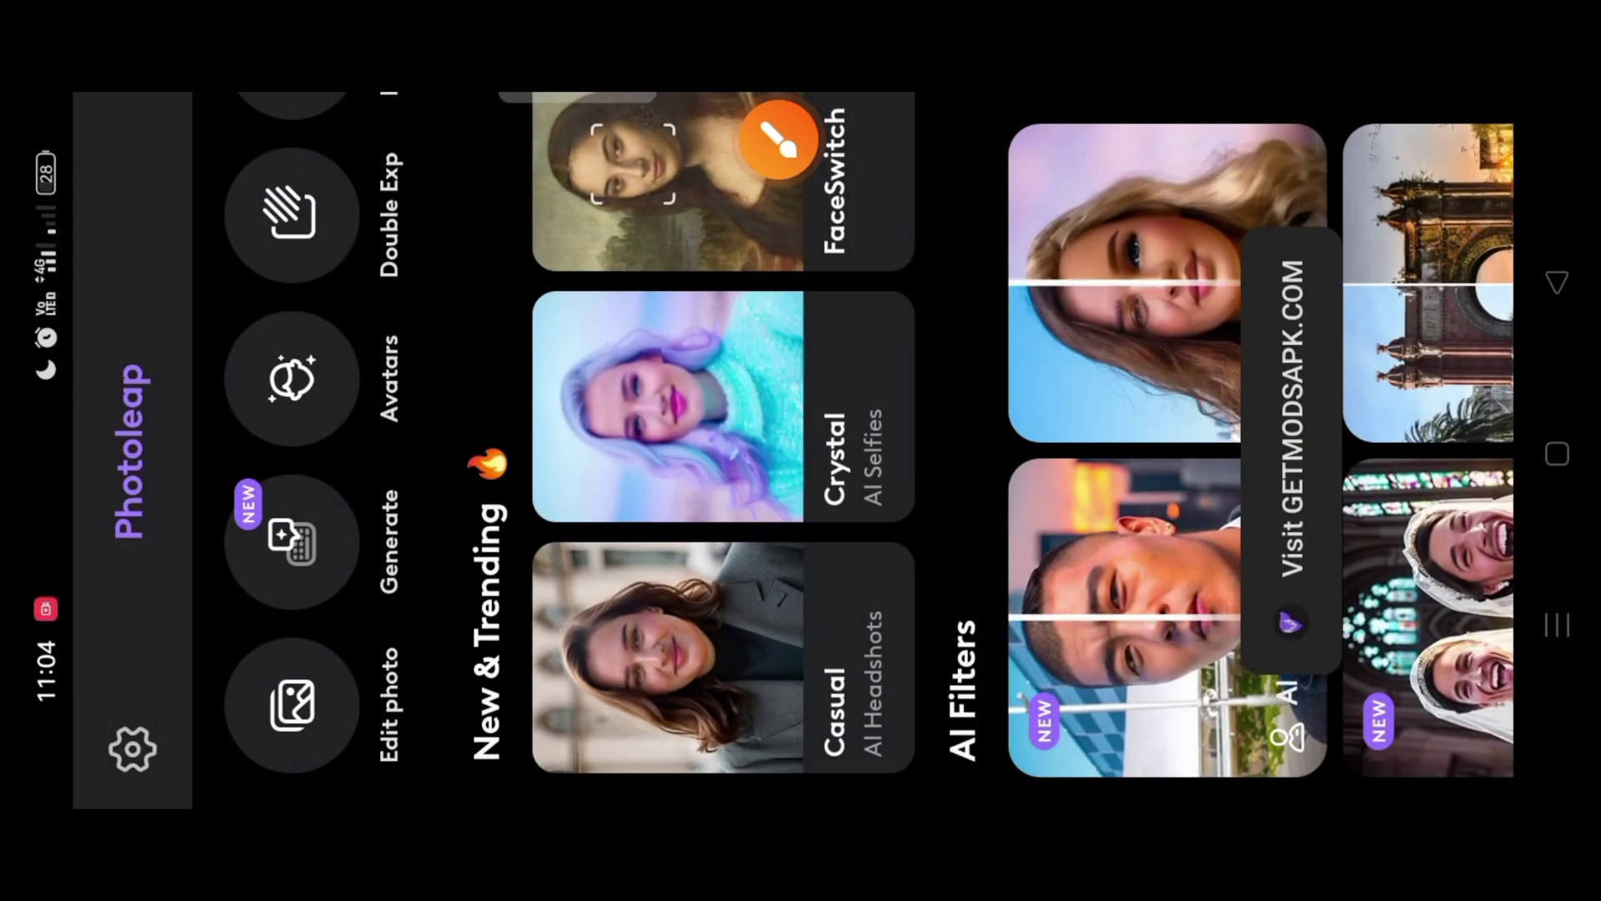
{"action": "left_click", "coordinate": [779, 138]}
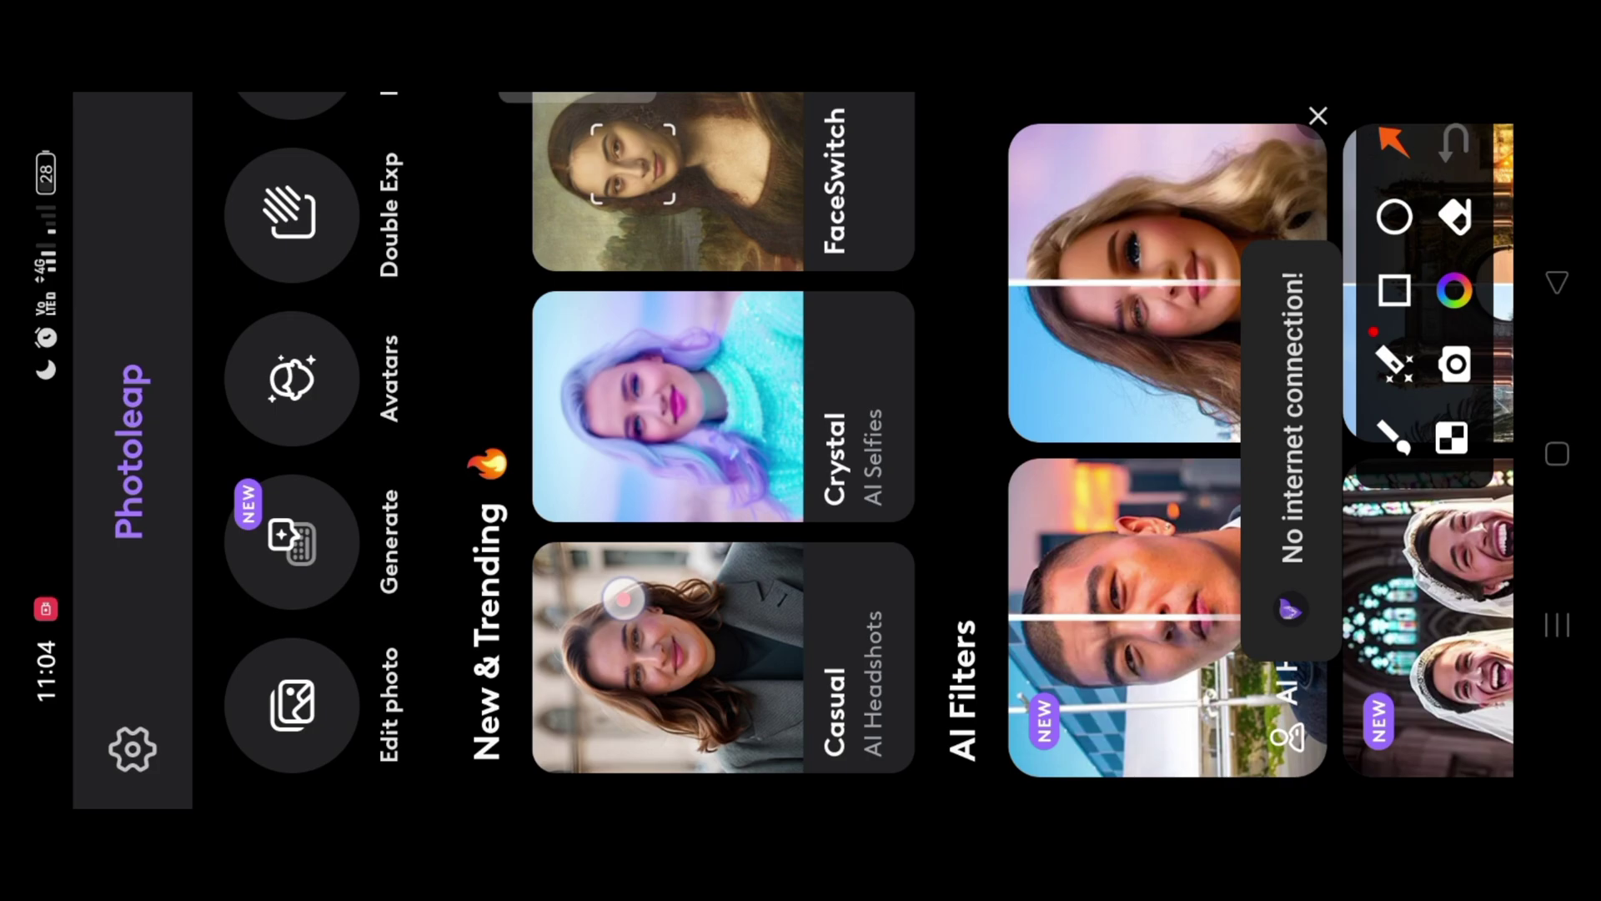
{"action": "left_click", "coordinate": [1316, 113]}
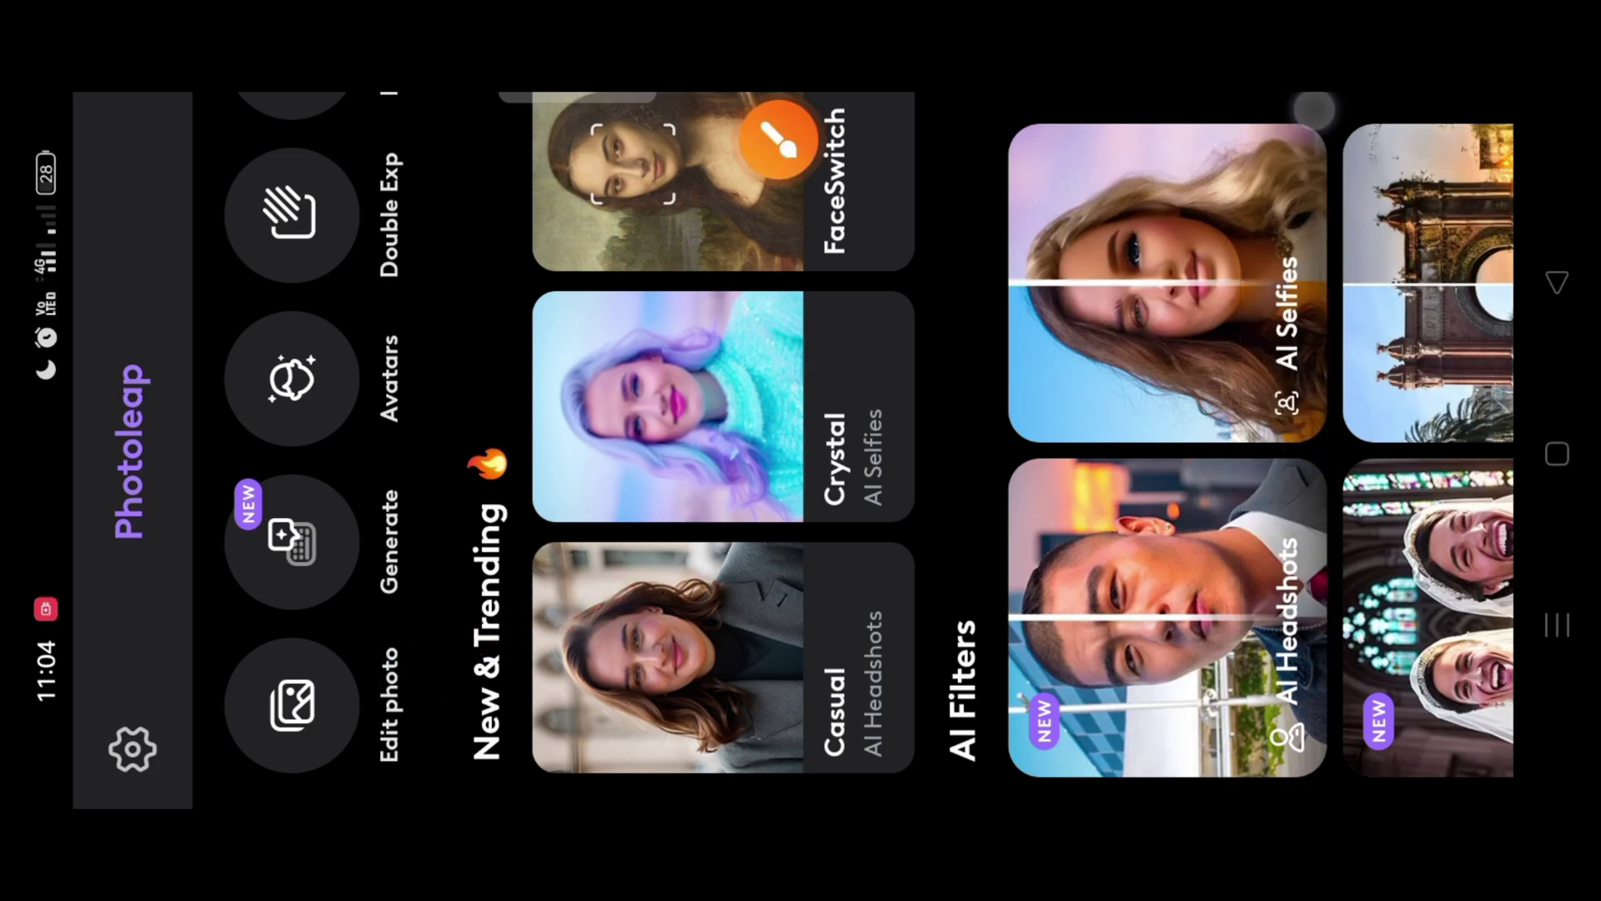
- Start a new photo edit with the gallery portrait of the man in sunglasses
{"action": "left_click", "coordinate": [292, 705]}
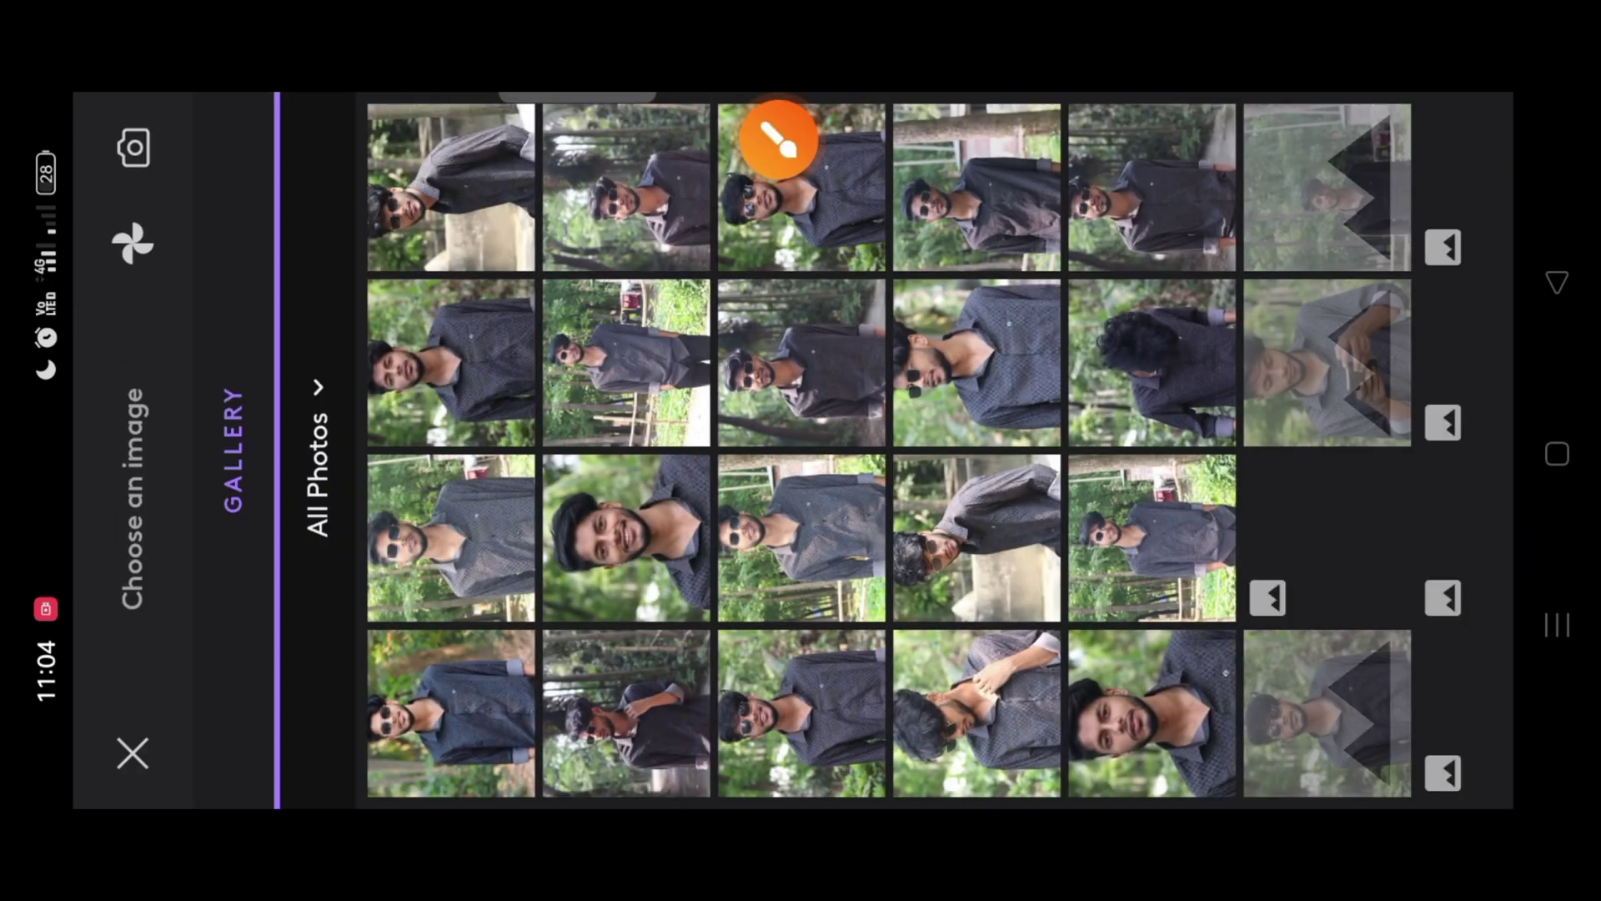
{"action": "left_click", "coordinate": [776, 125]}
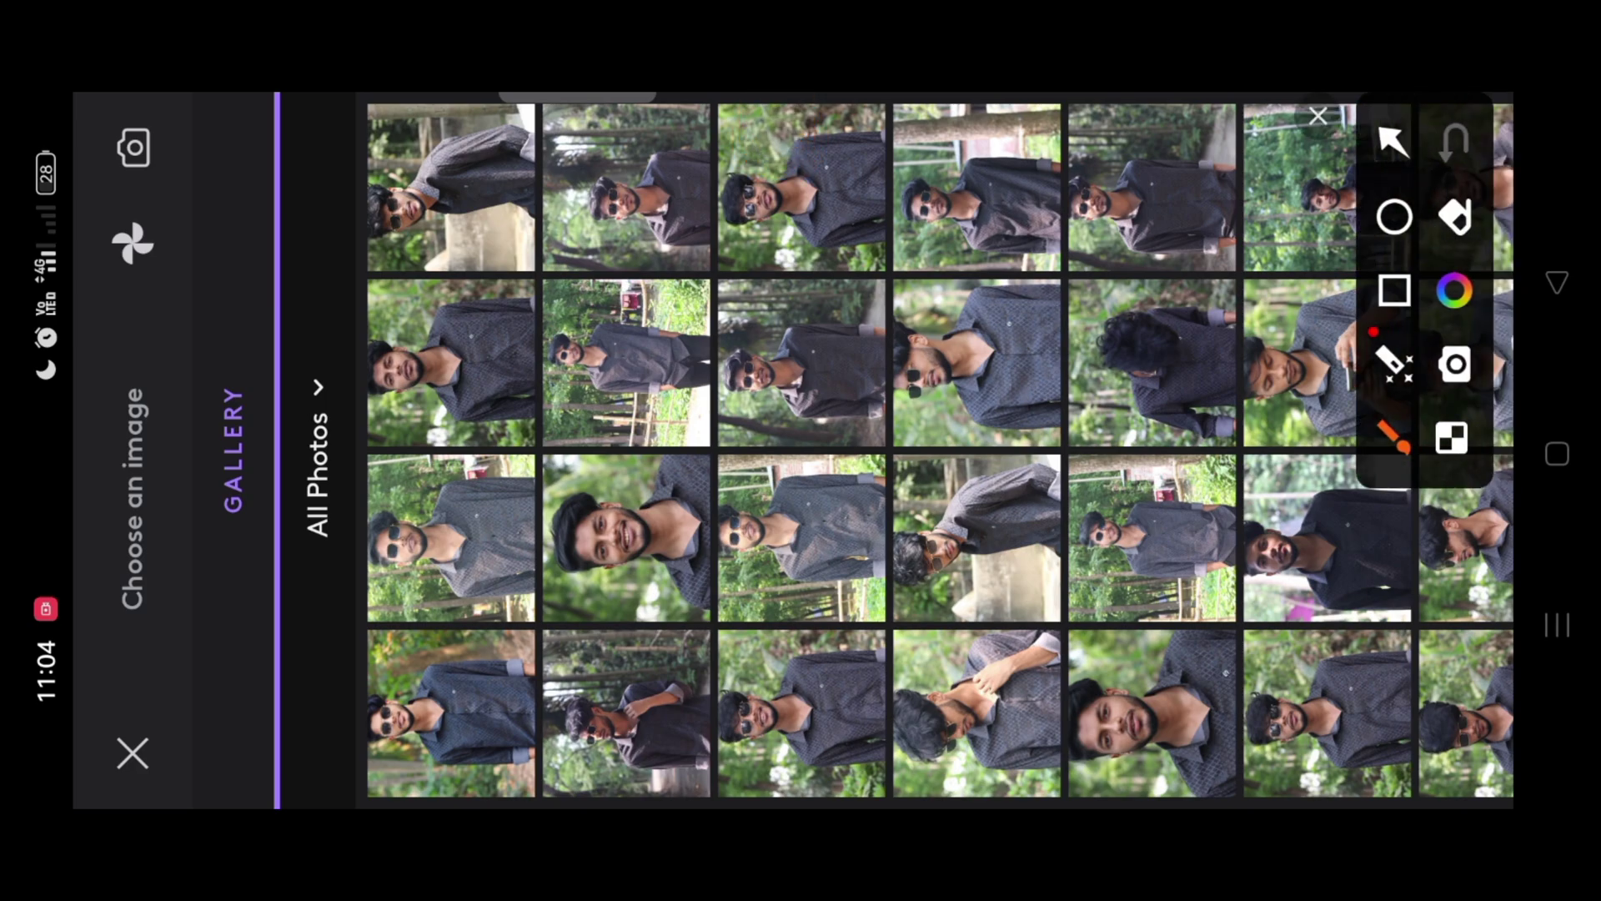
{"action": "left_click_drag", "start_coordinate": [426, 613], "coordinate": [361, 471]}
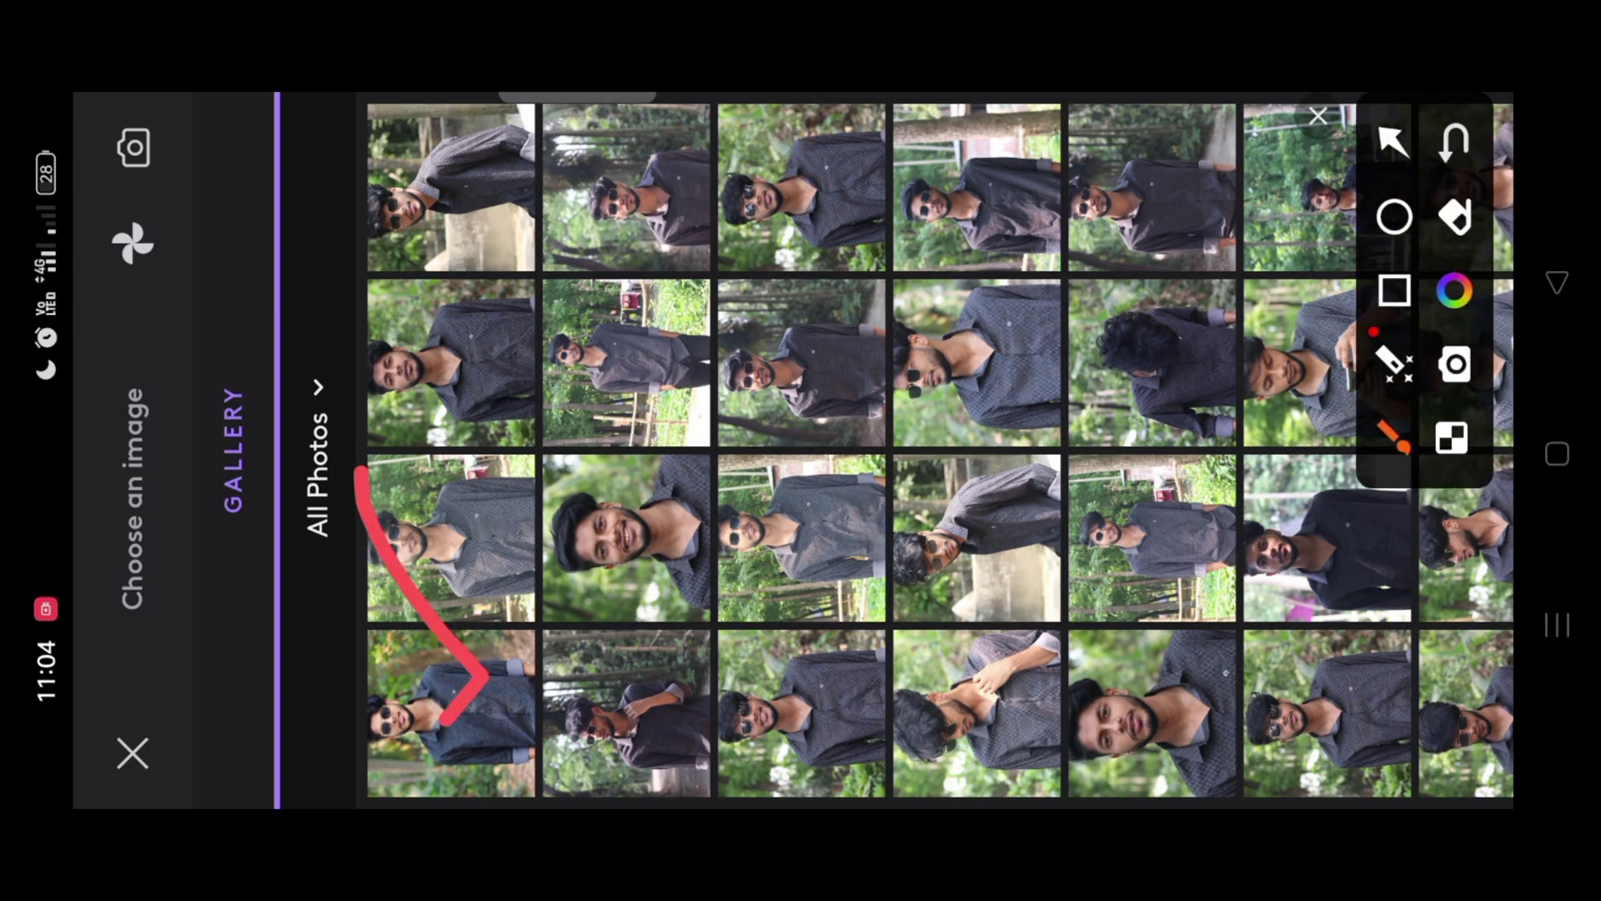
{"action": "left_click", "coordinate": [1318, 115]}
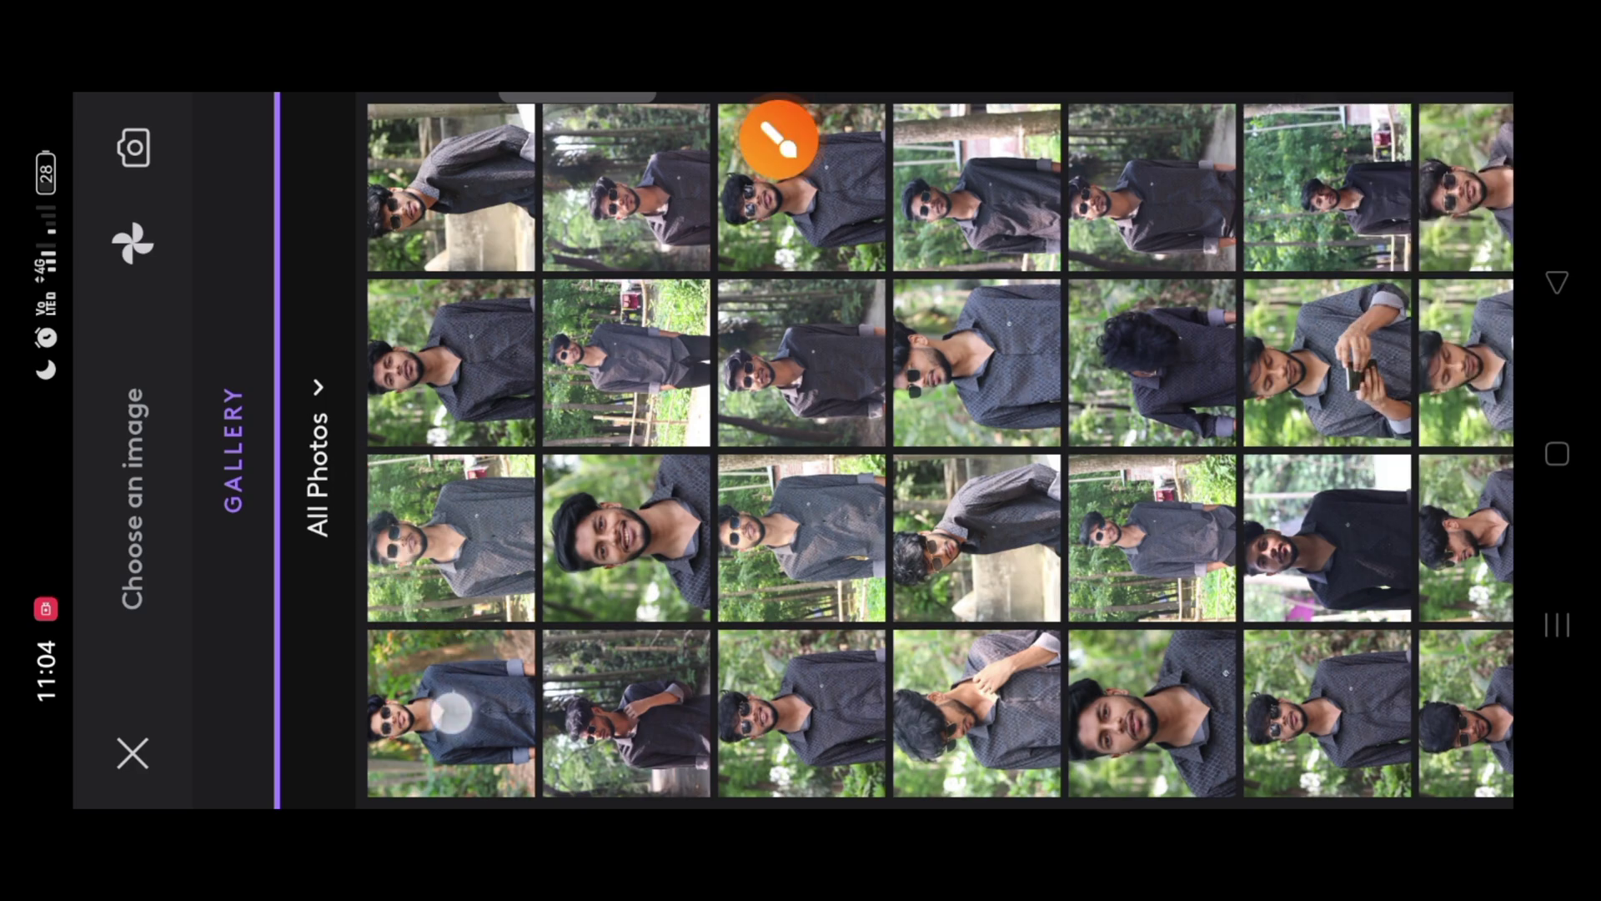
{"action": "left_click", "coordinate": [451, 713]}
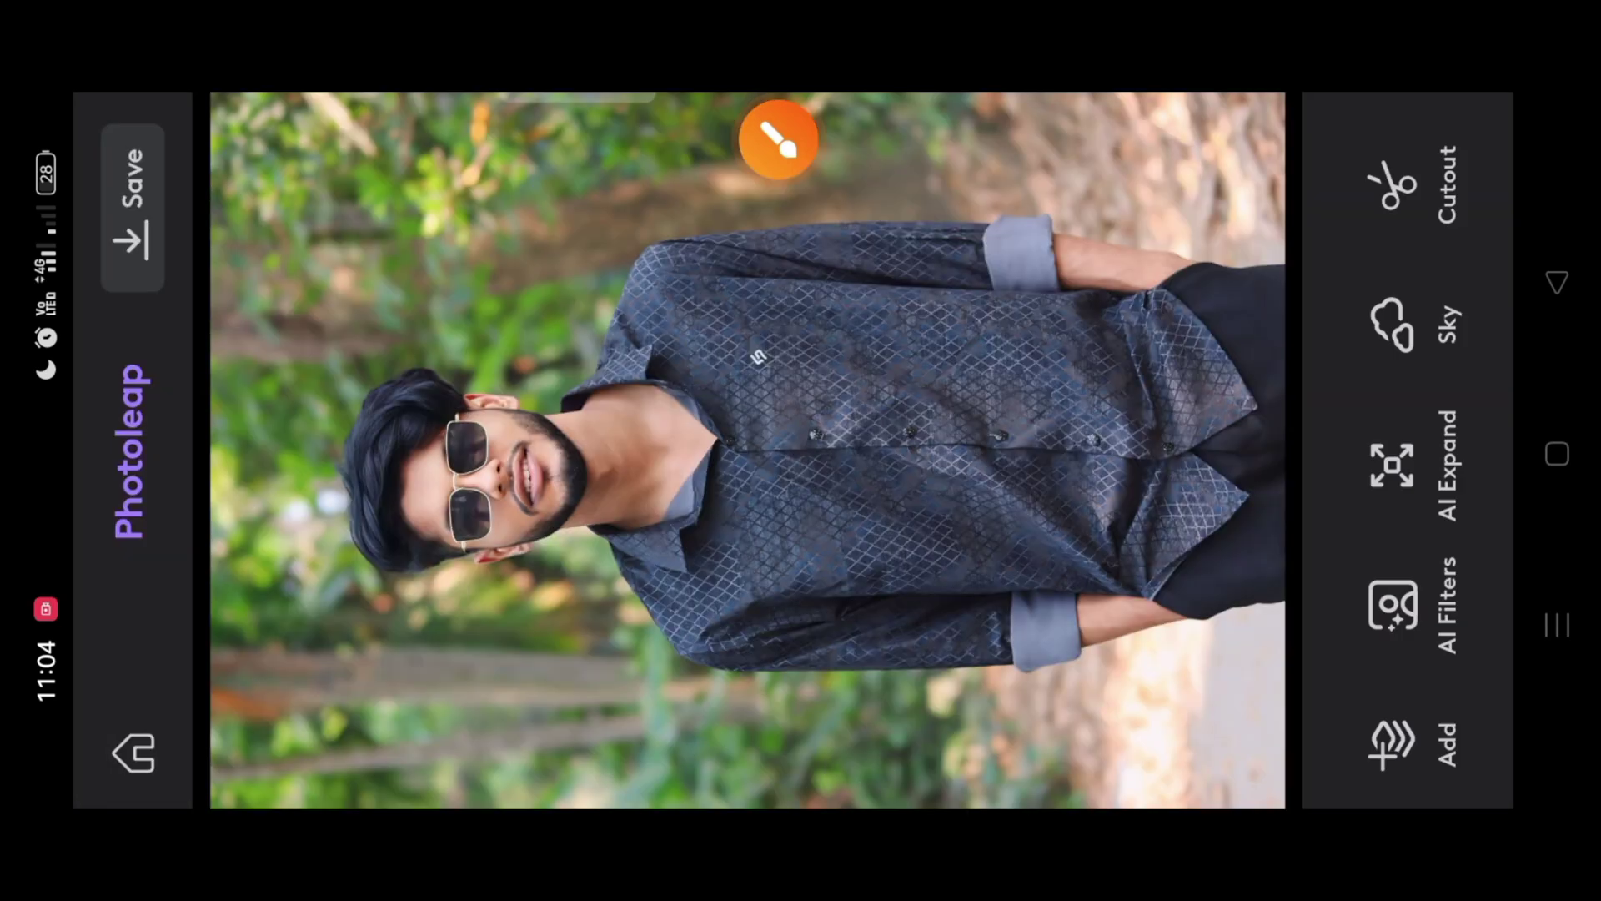
- Open the Adjust panel with Brightness, Exposure, Contrast, Sharpen and Hue controls
{"action": "left_click_drag", "start_coordinate": [1412, 163], "coordinate": [1451, 555]}
{"action": "left_click_drag", "start_coordinate": [1423, 178], "coordinate": [1465, 476]}
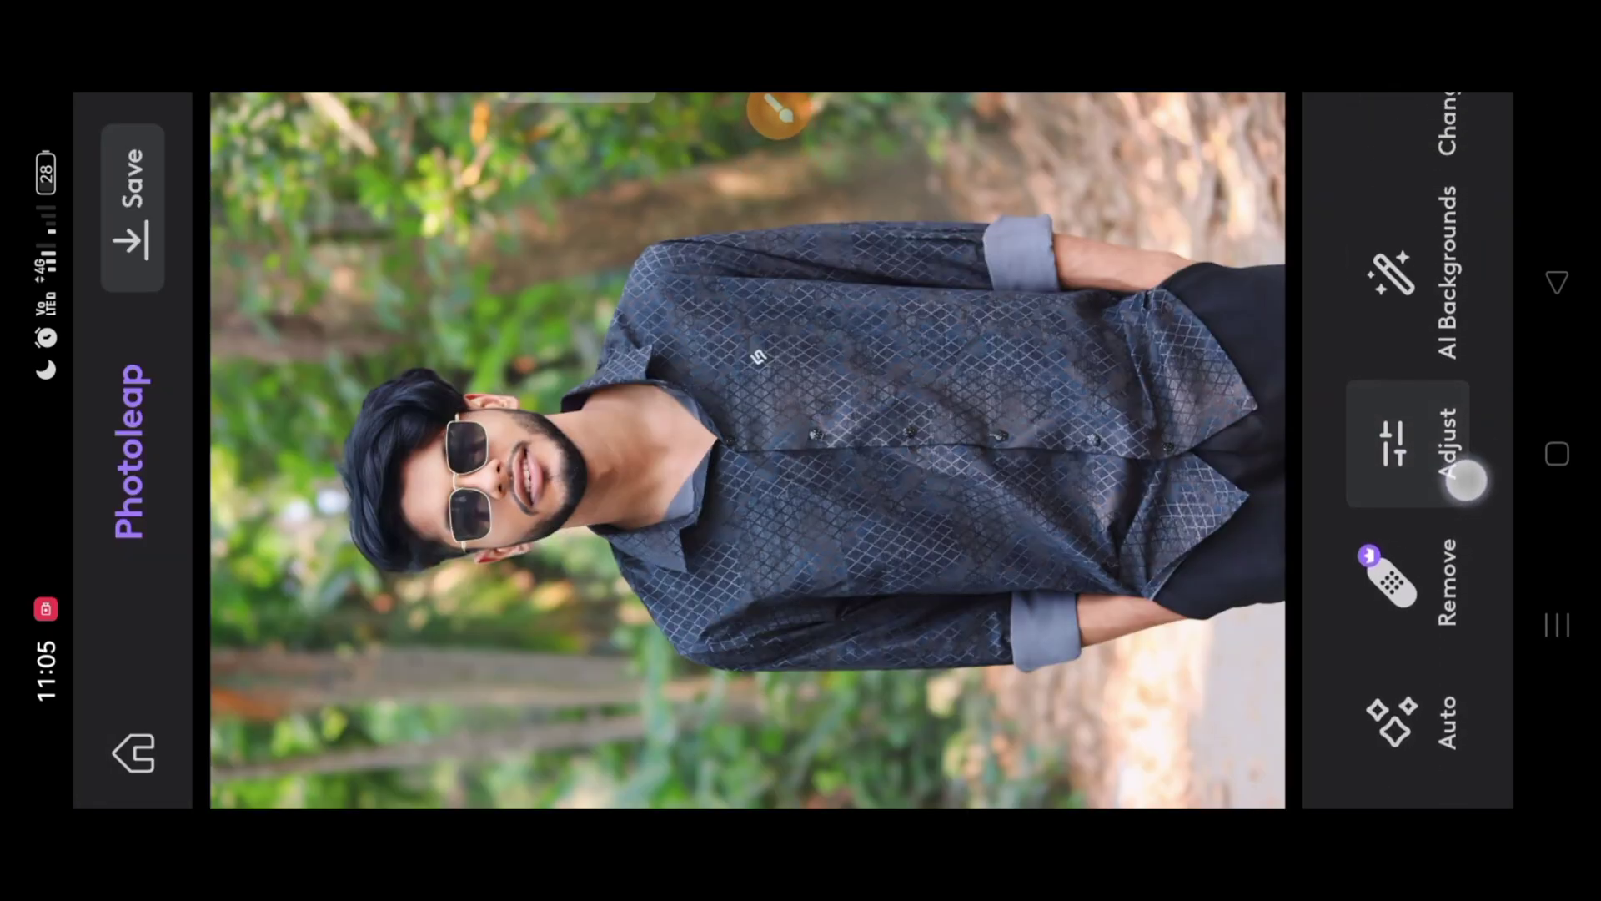
{"action": "left_click", "coordinate": [771, 115]}
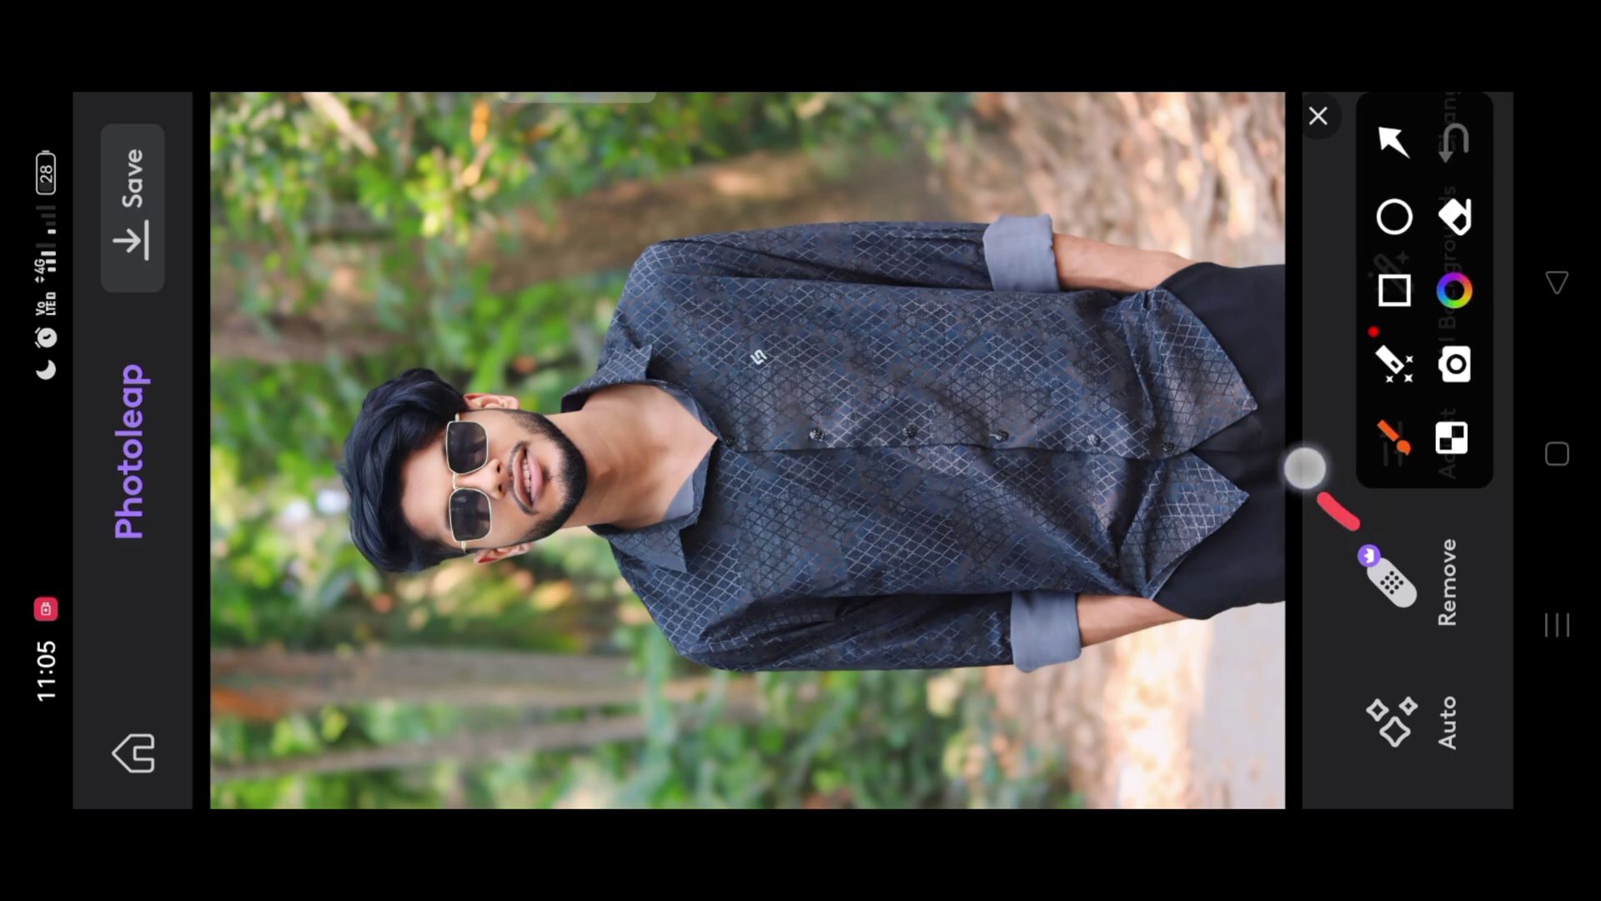
{"action": "left_click_drag", "start_coordinate": [1306, 467], "coordinate": [1411, 512]}
{"action": "left_click", "coordinate": [1318, 116]}
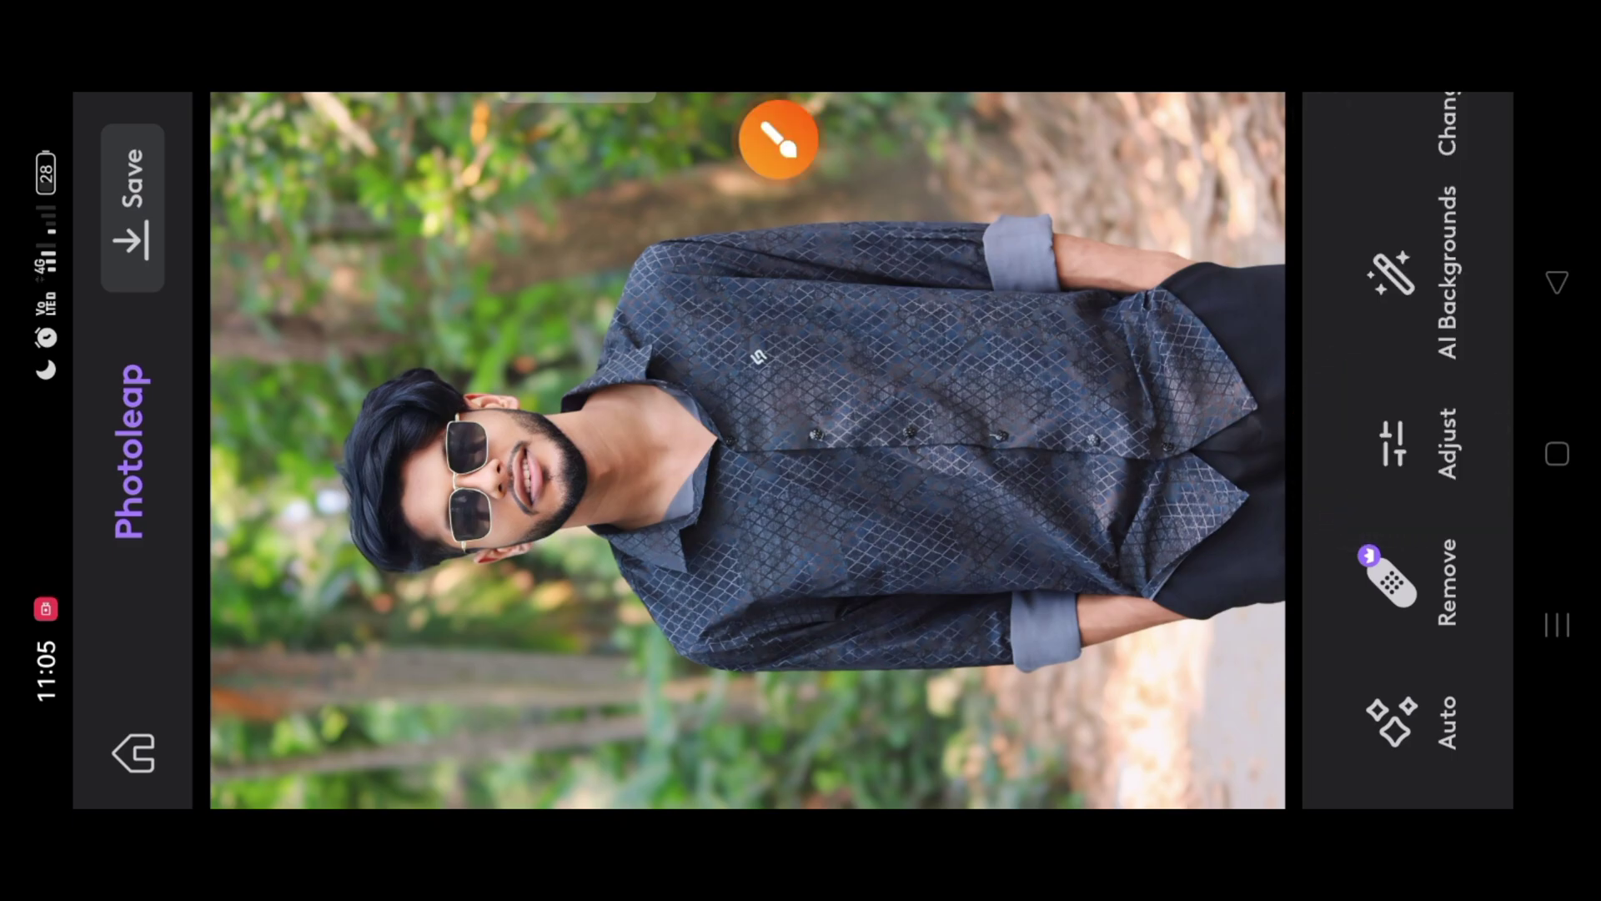
{"action": "left_click", "coordinate": [1401, 441]}
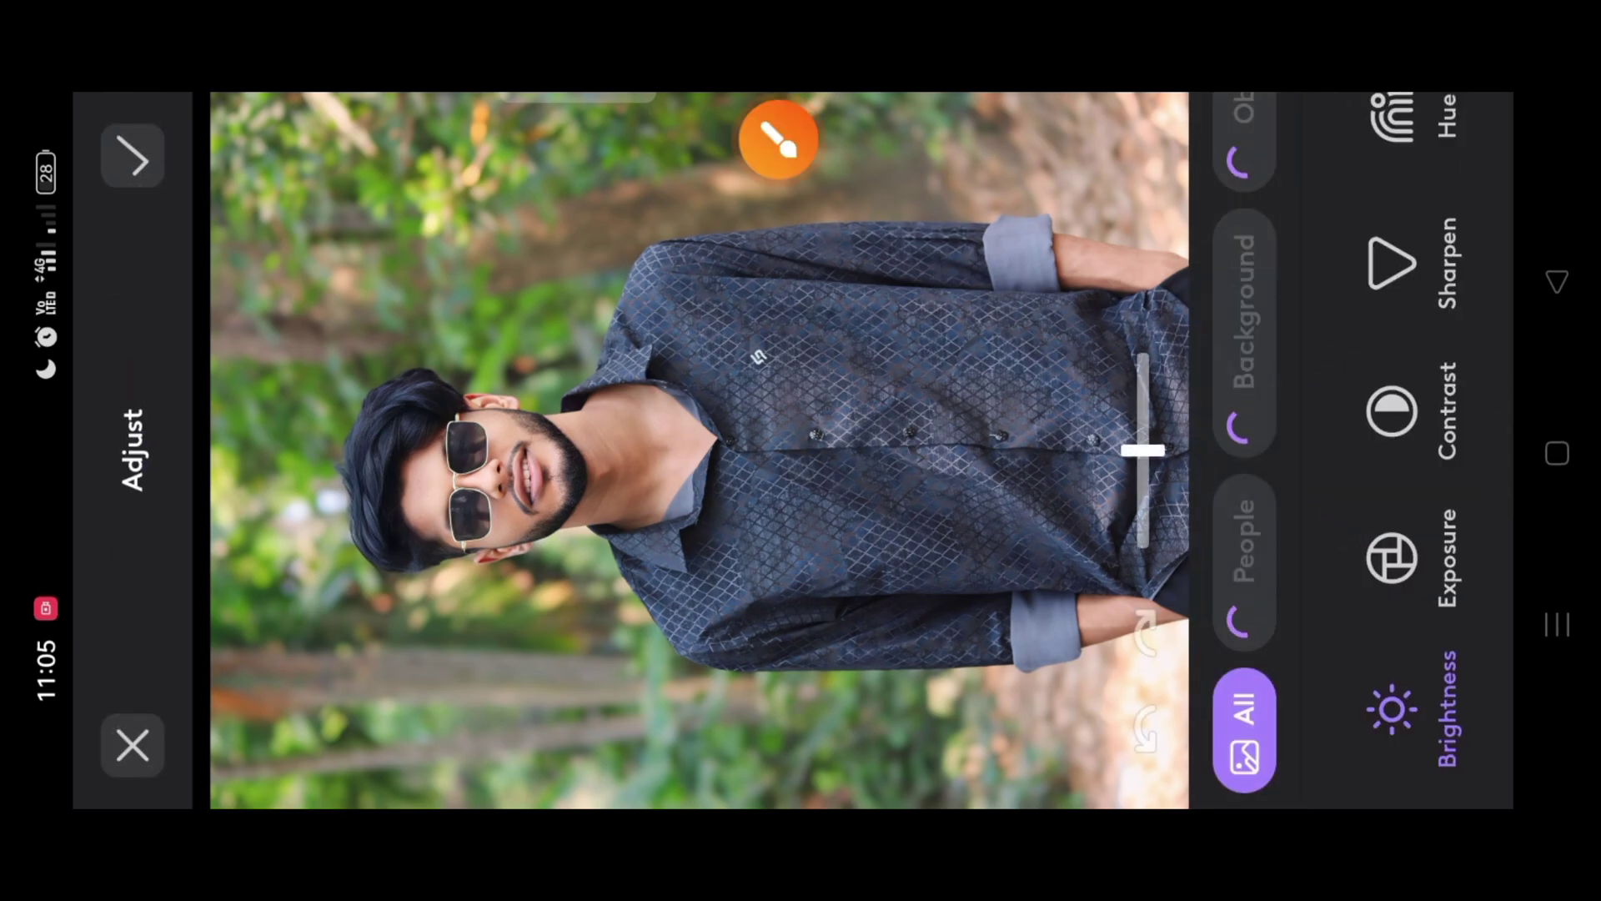
- Change the exposure and raise the contrast to 6
{"action": "left_click", "coordinate": [1392, 557]}
{"action": "left_click_drag", "start_coordinate": [1167, 447], "coordinate": [1230, 450]}
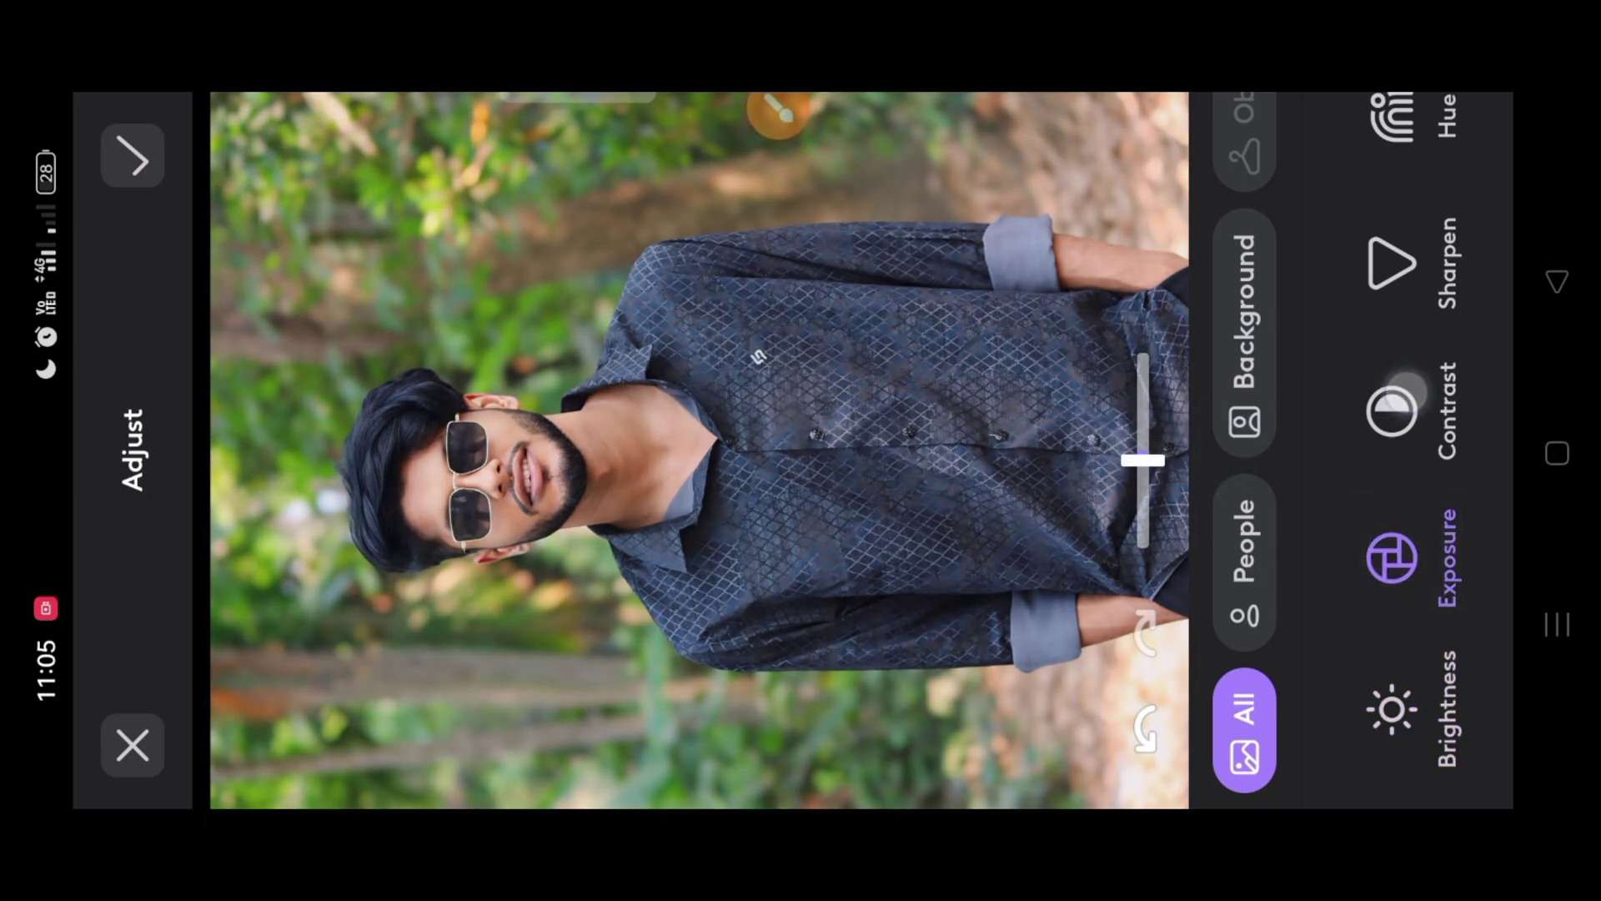
{"action": "left_click", "coordinate": [1408, 390]}
{"action": "left_click_drag", "start_coordinate": [1168, 450], "coordinate": [1236, 426]}
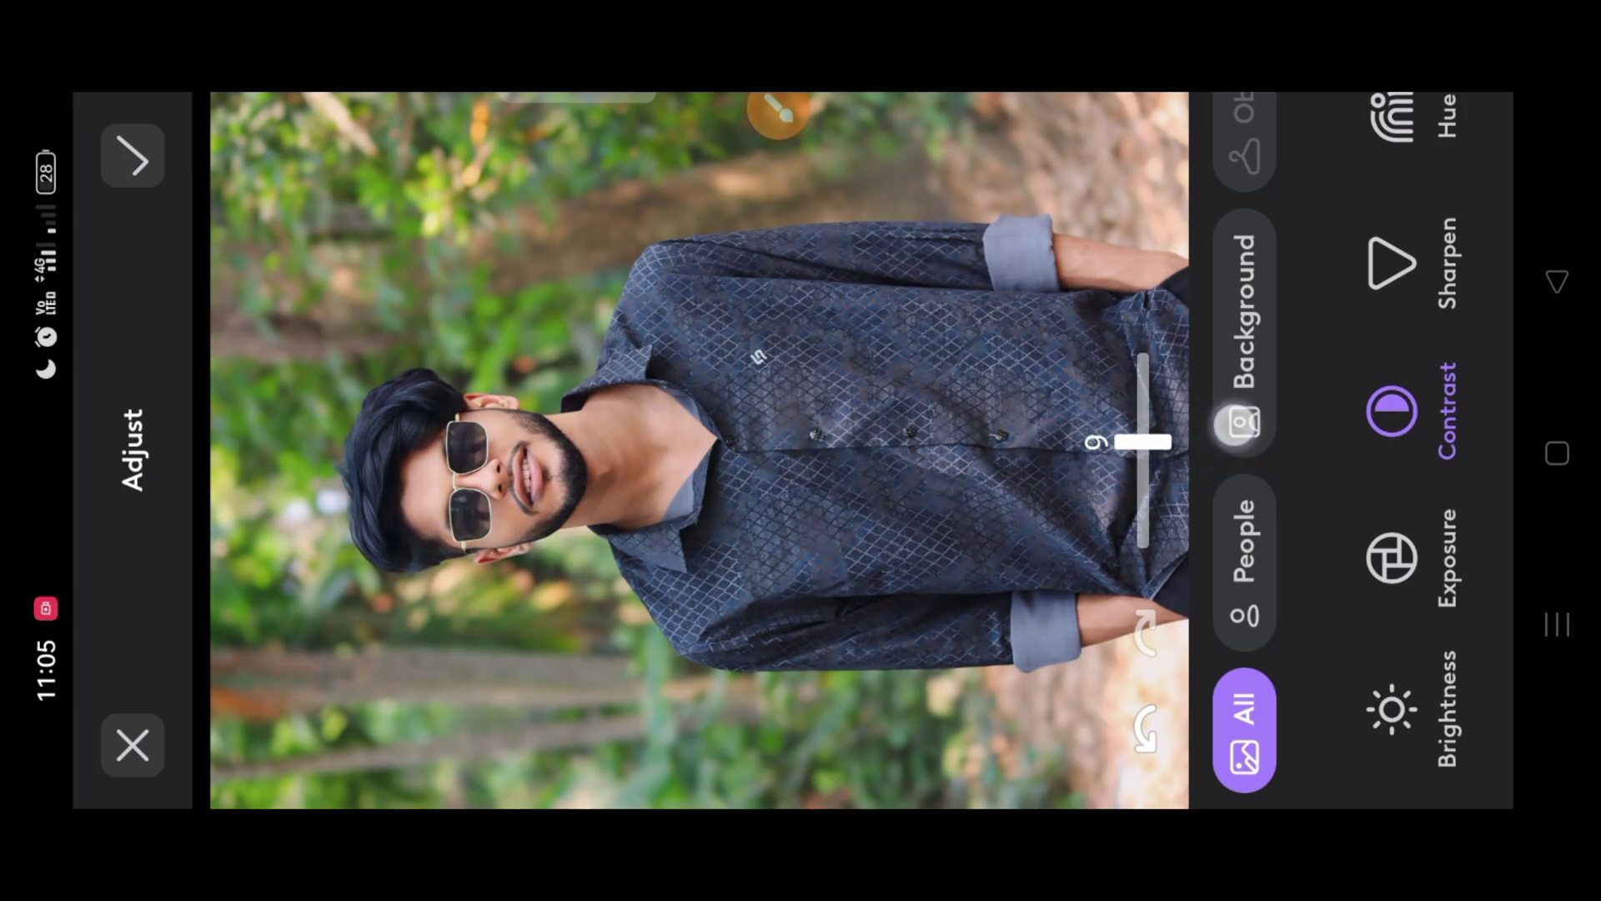
- Give the portrait a small saturation boost
{"action": "left_click_drag", "start_coordinate": [1418, 185], "coordinate": [1466, 489]}
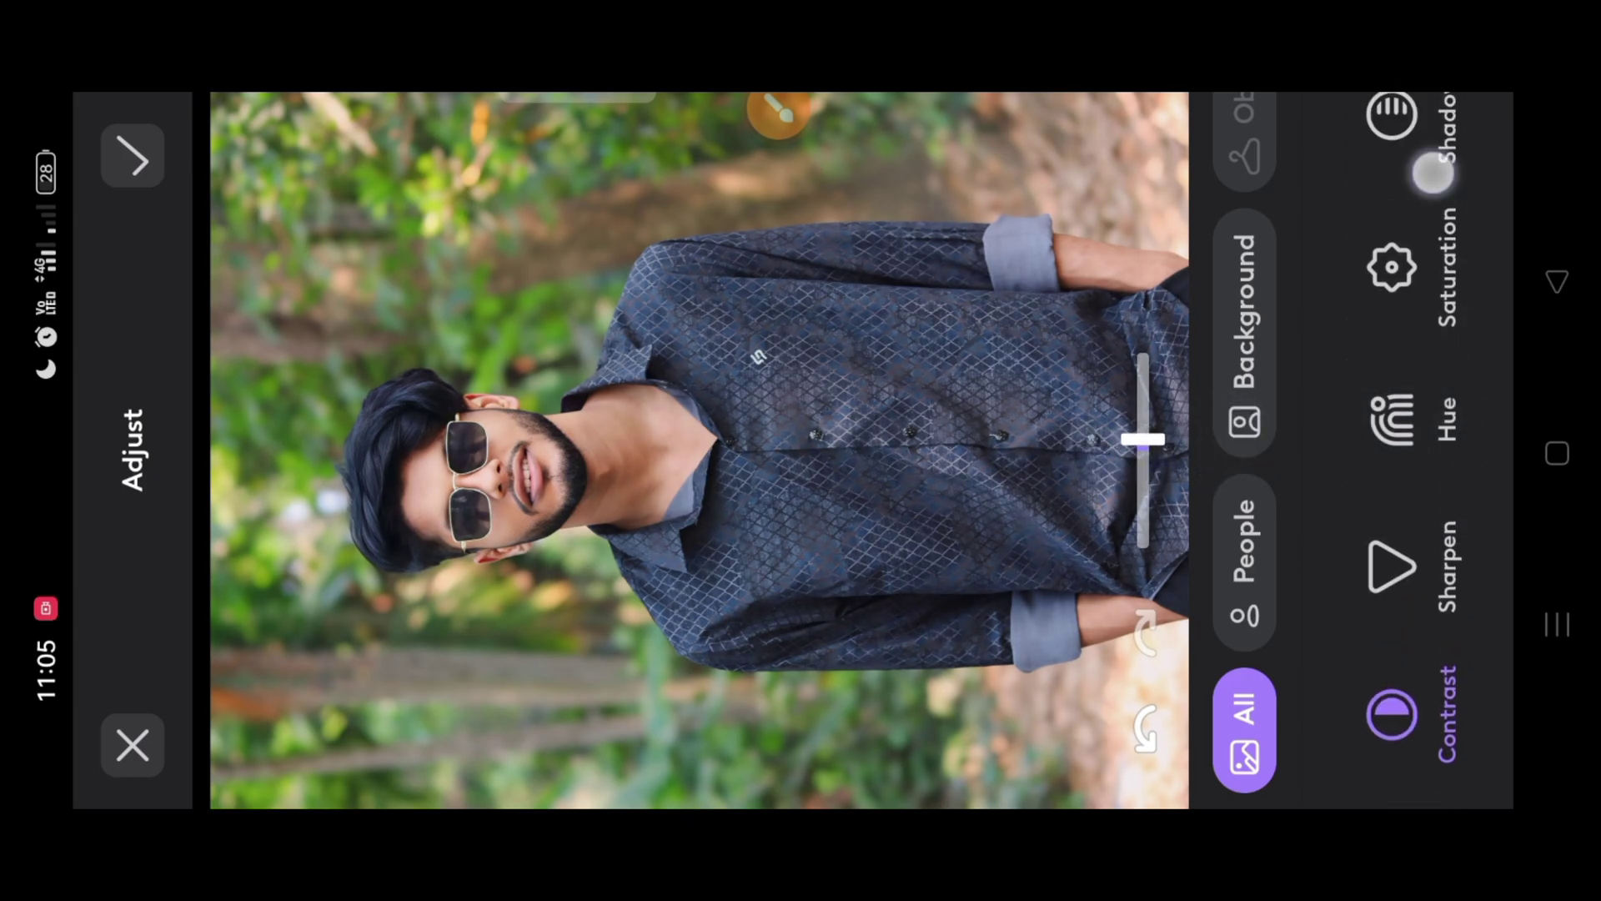
{"action": "left_click_drag", "start_coordinate": [1429, 164], "coordinate": [1430, 333]}
{"action": "left_click", "coordinate": [1408, 438]}
{"action": "left_click_drag", "start_coordinate": [1145, 450], "coordinate": [1149, 451]}
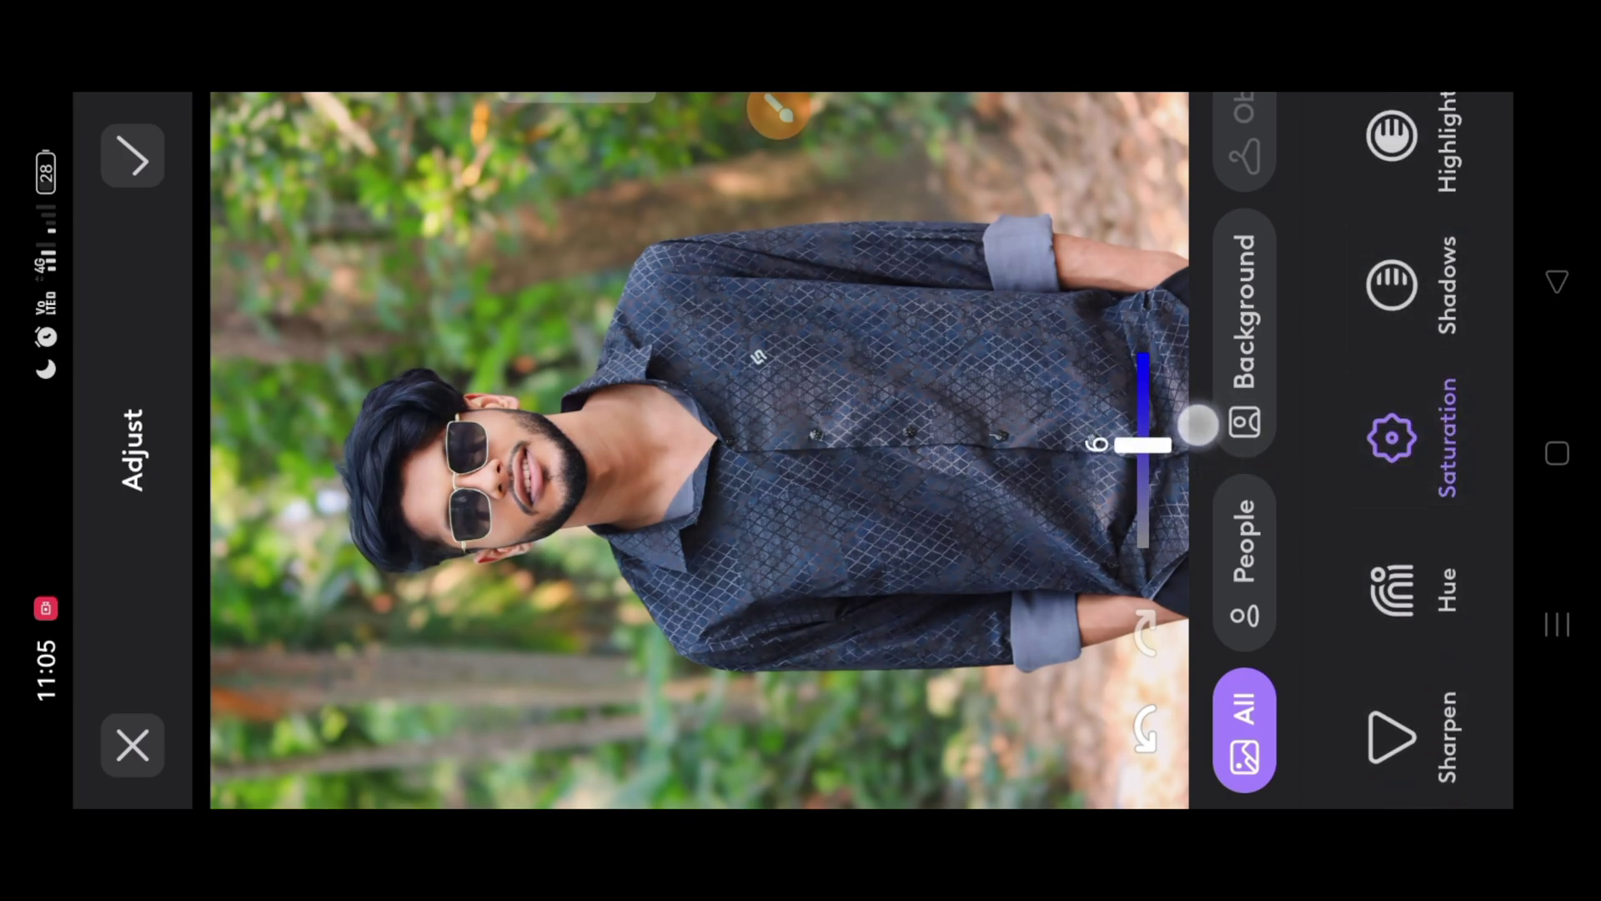
{"action": "left_click", "coordinate": [1392, 284]}
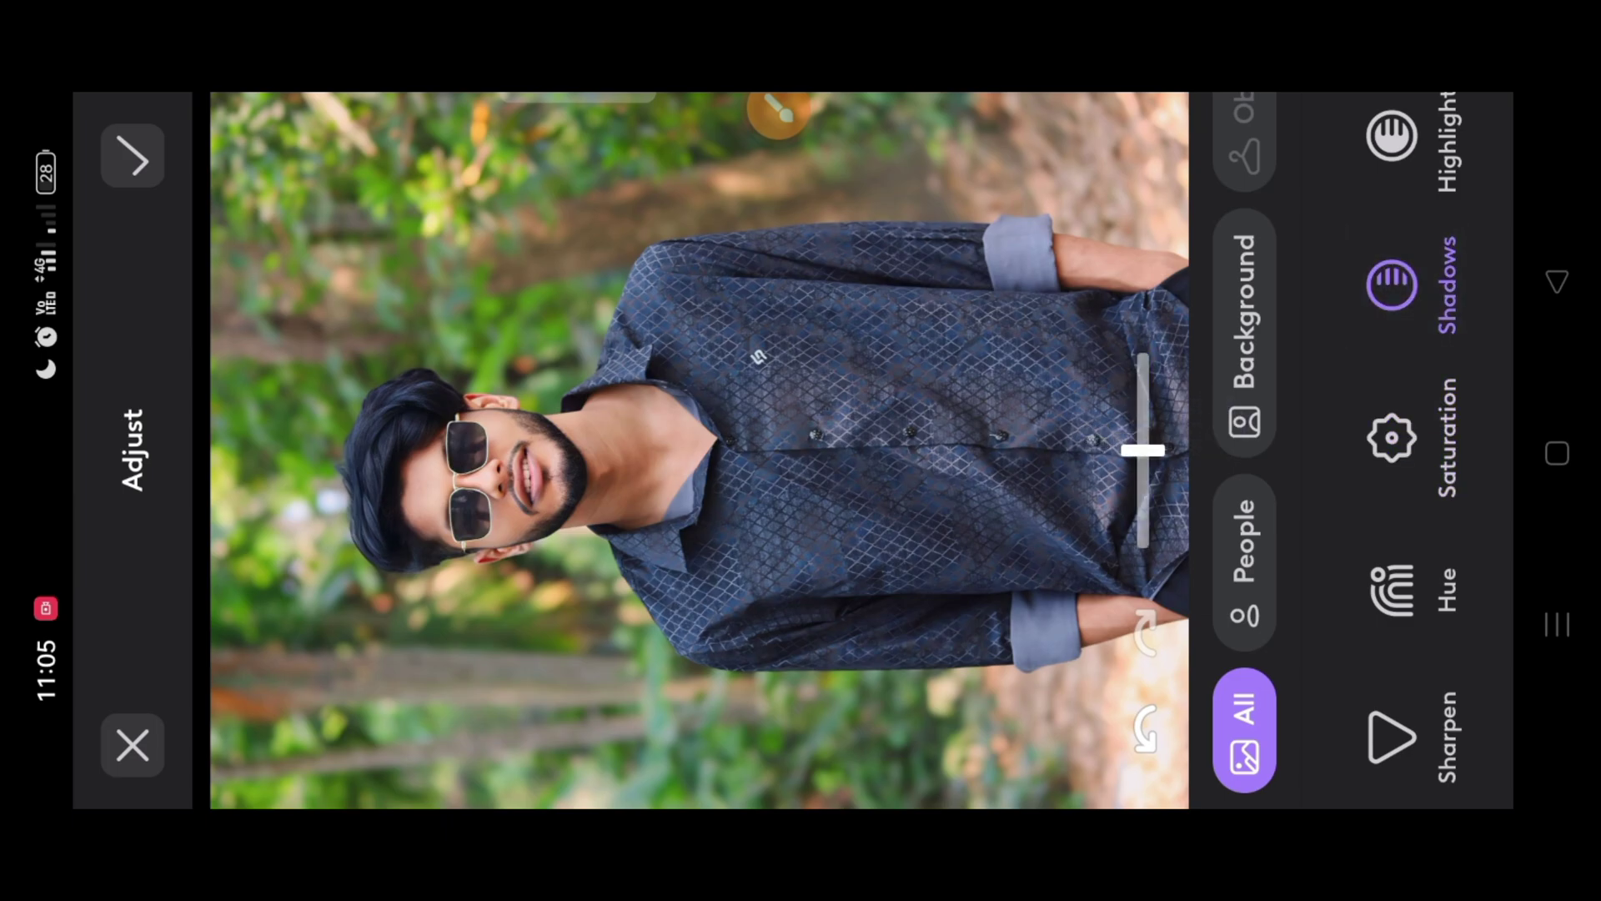
- Lift the shadows and tone down the highlights
{"action": "mouse_move", "coordinate": [1151, 446]}
{"action": "left_mouse_down"}
{"action": "mouse_move", "coordinate": [1179, 365]}
{"action": "mouse_move", "coordinate": [1228, 482]}
{"action": "mouse_move", "coordinate": [1239, 454]}
{"action": "left_mouse_up"}
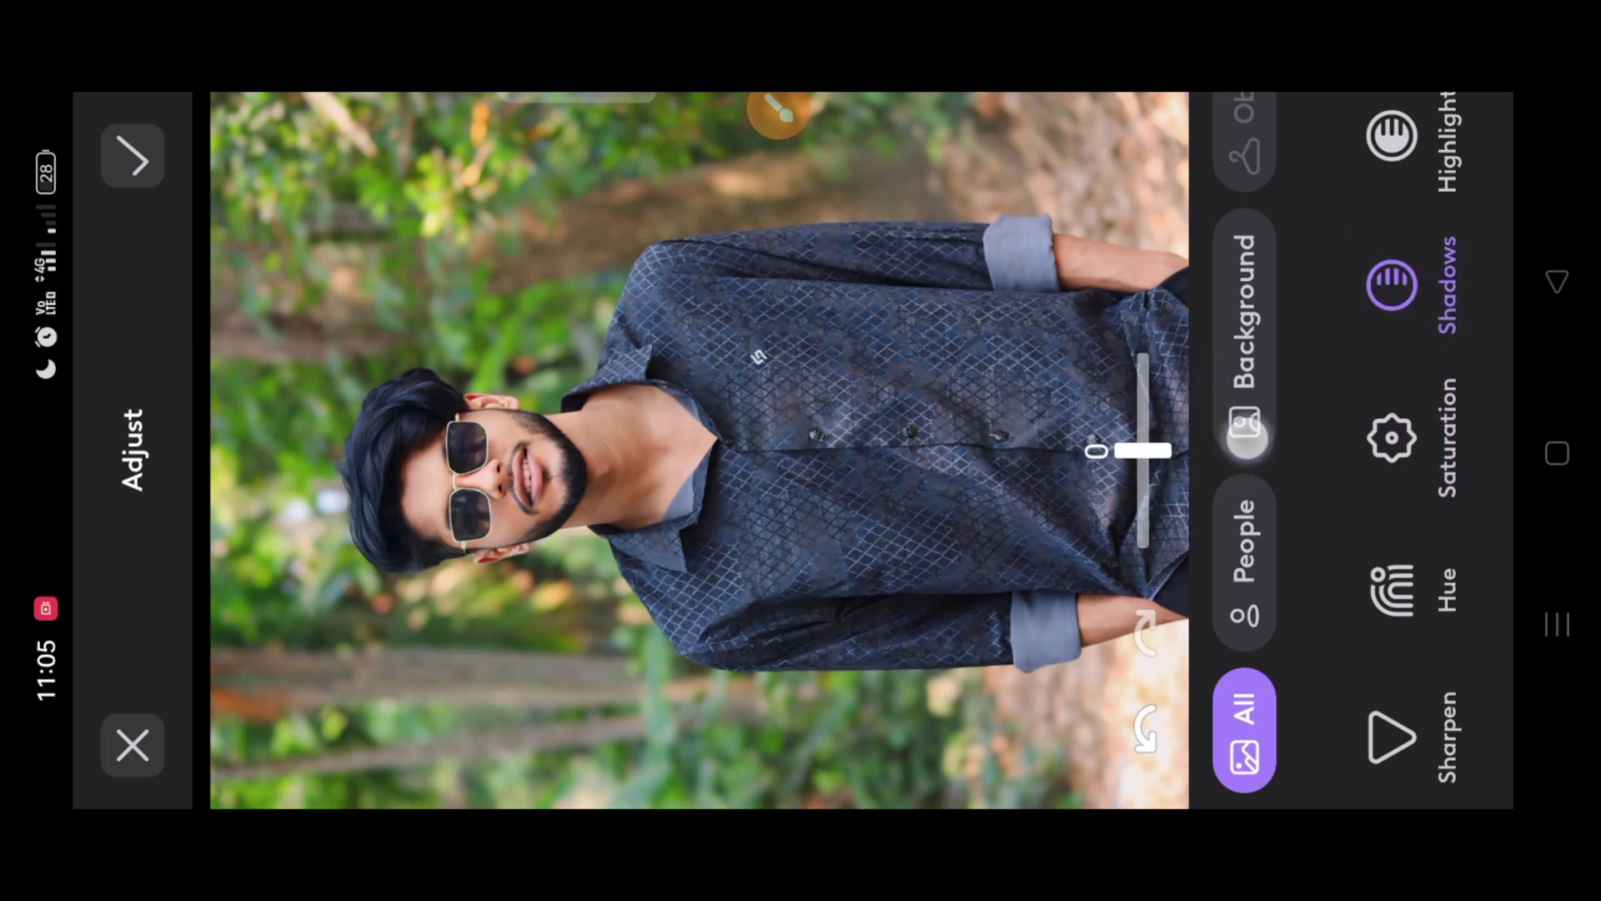
{"action": "mouse_move", "coordinate": [1418, 142]}
{"action": "left_mouse_down"}
{"action": "mouse_move", "coordinate": [1434, 283]}
{"action": "mouse_move", "coordinate": [1418, 417]}
{"action": "left_mouse_up"}
{"action": "left_click", "coordinate": [1392, 413]}
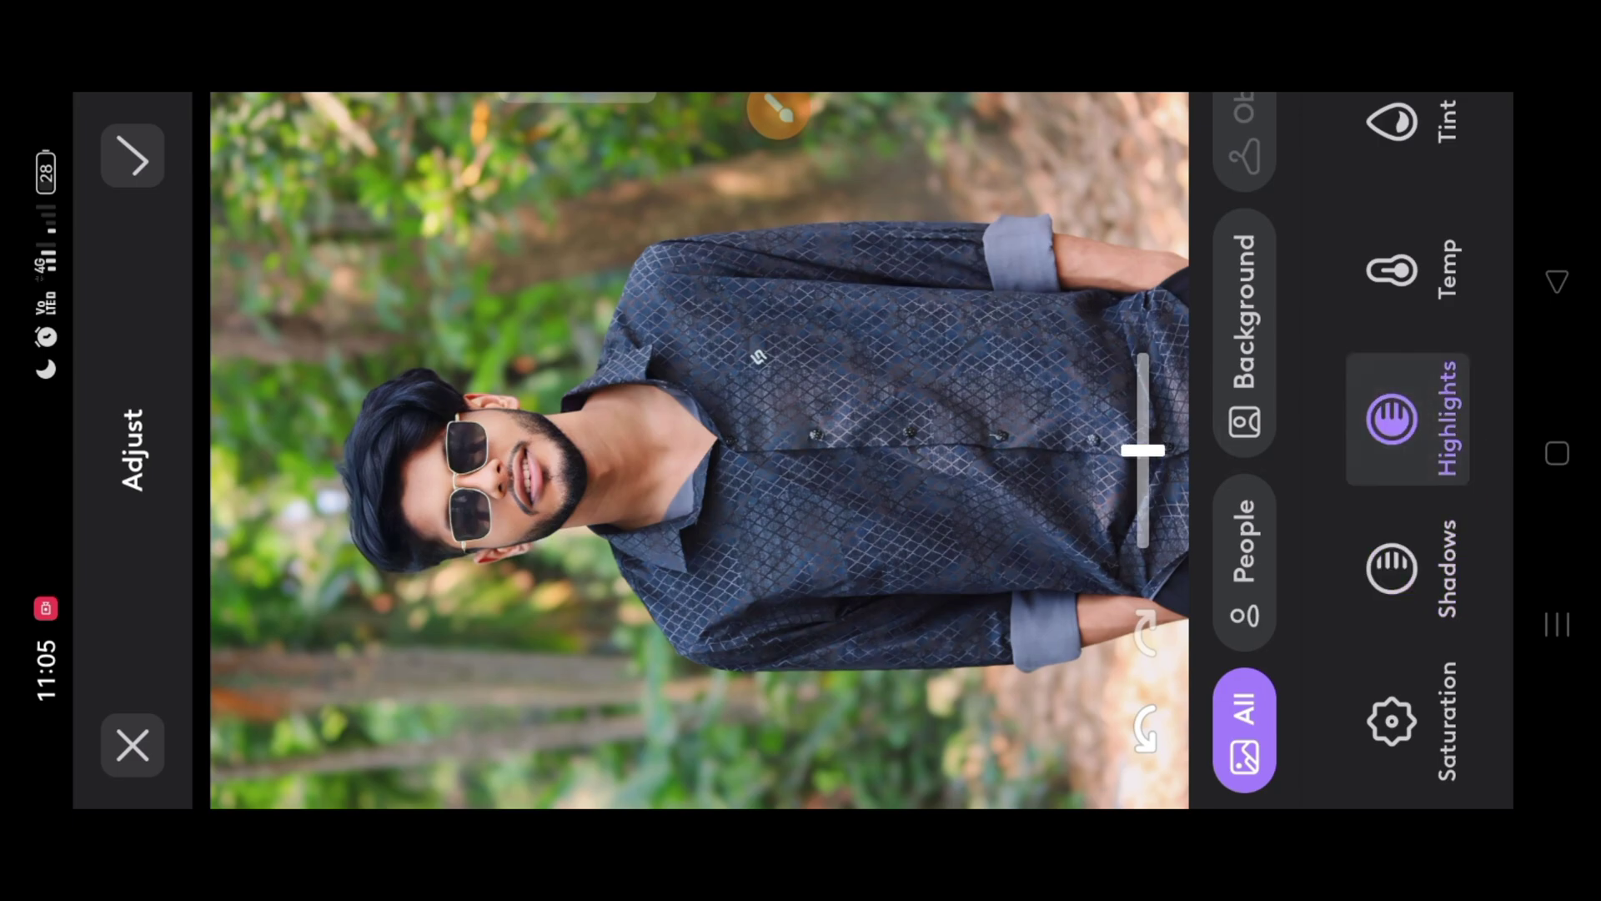
{"action": "mouse_move", "coordinate": [1160, 451]}
{"action": "left_mouse_down"}
{"action": "mouse_move", "coordinate": [1186, 351]}
{"action": "mouse_move", "coordinate": [1226, 526]}
{"action": "mouse_move", "coordinate": [1249, 450]}
{"action": "left_mouse_up"}
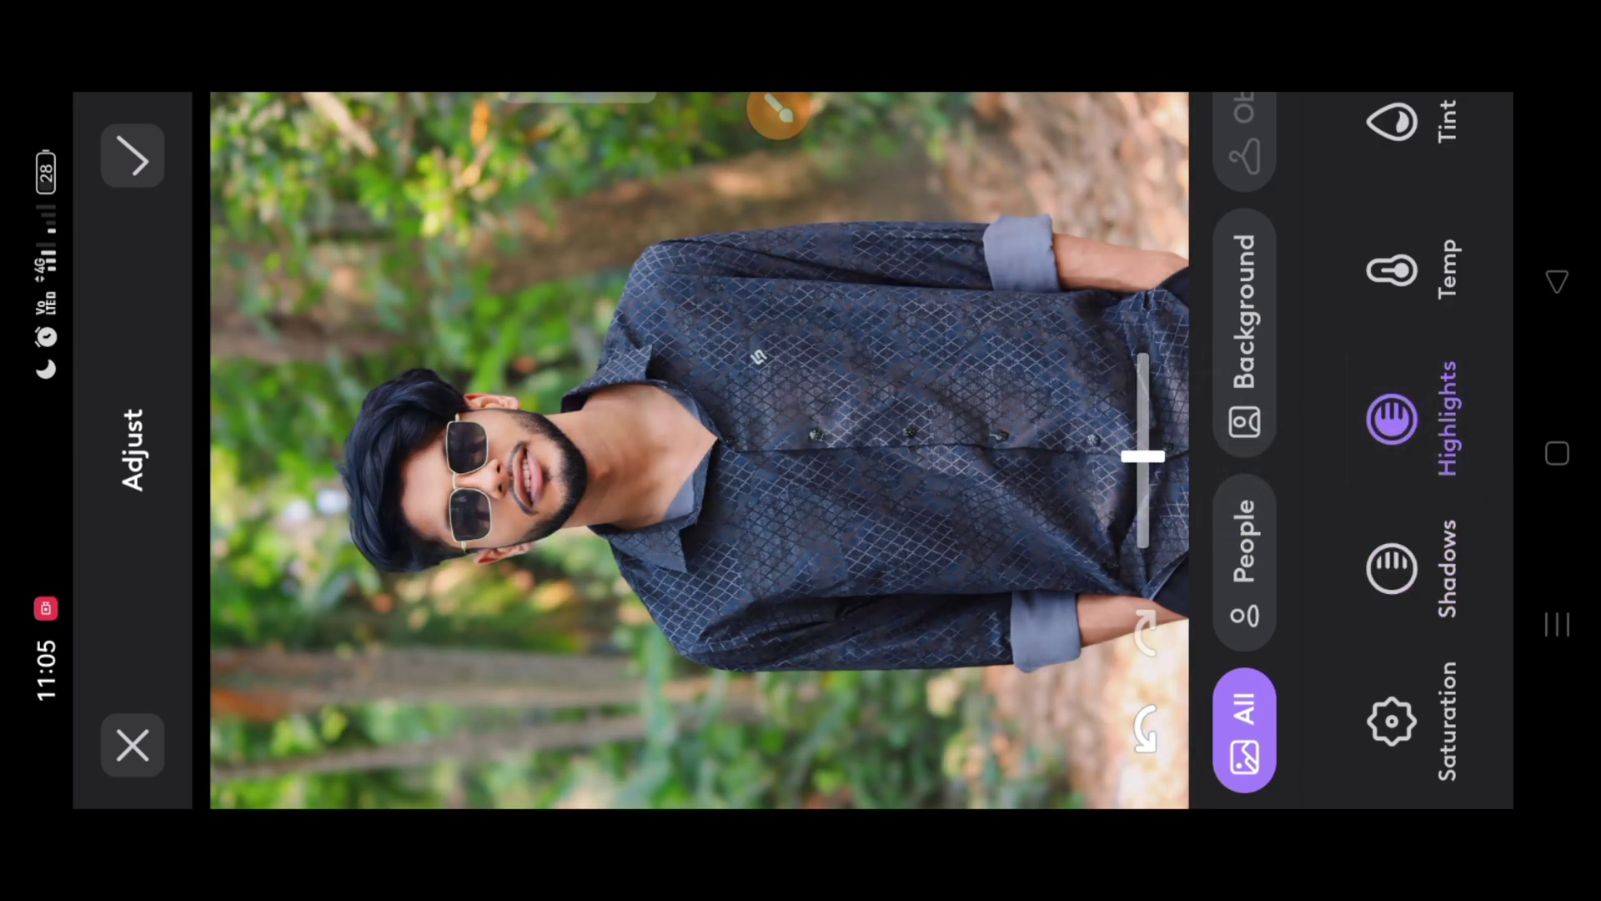
- Apply the Adjust changes and return to the main editing toolset
{"action": "left_click", "coordinate": [777, 114]}
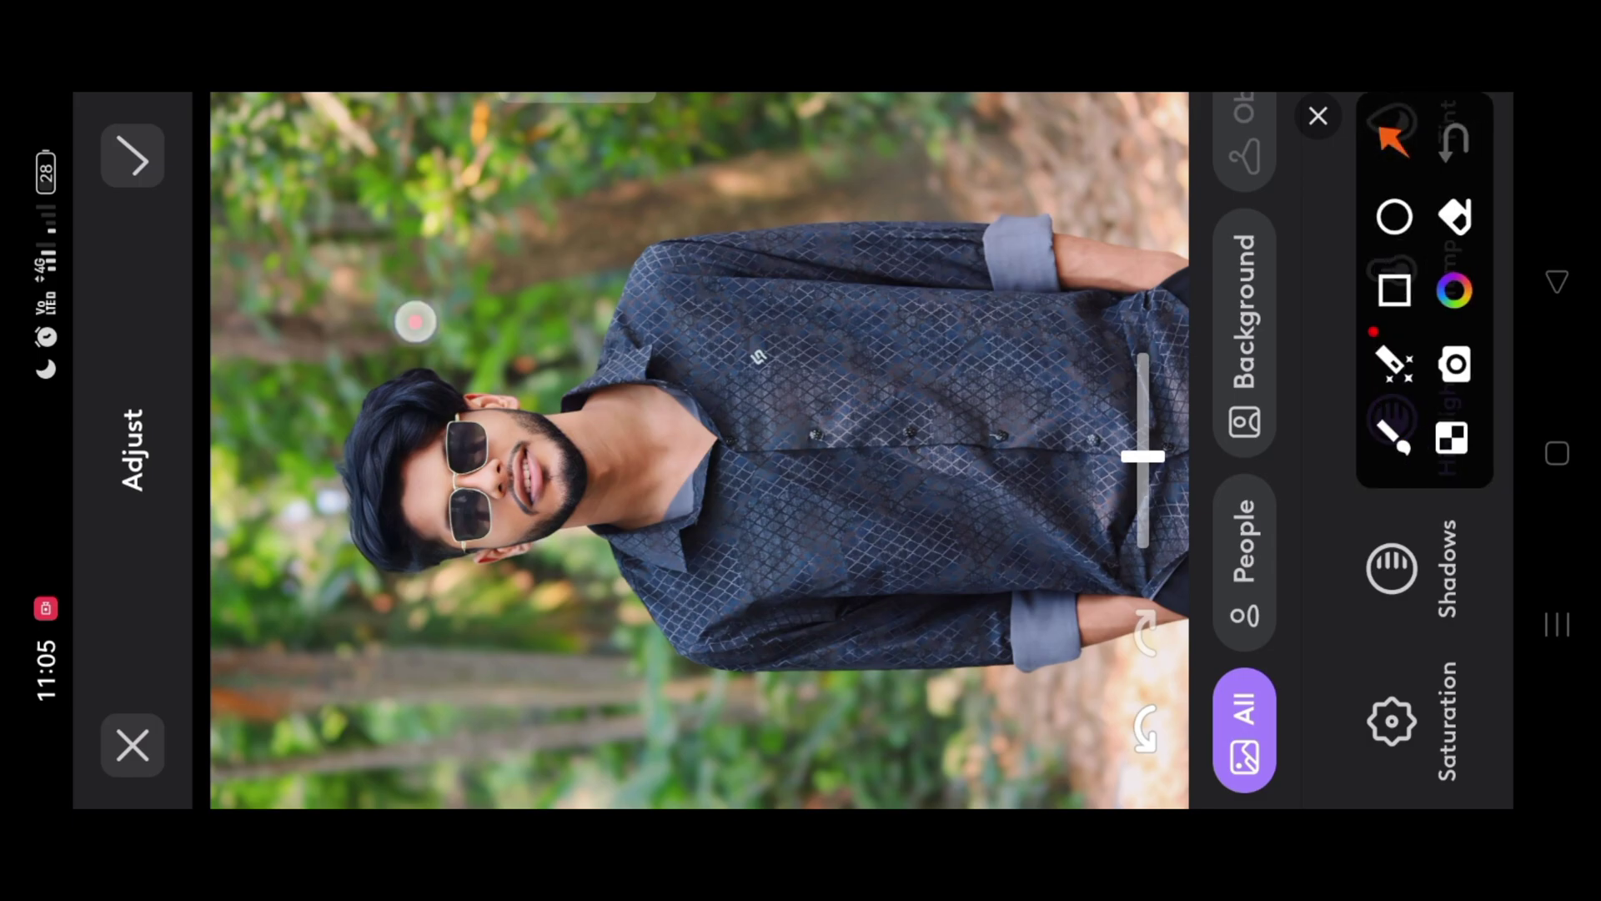
{"action": "left_click", "coordinate": [1318, 115]}
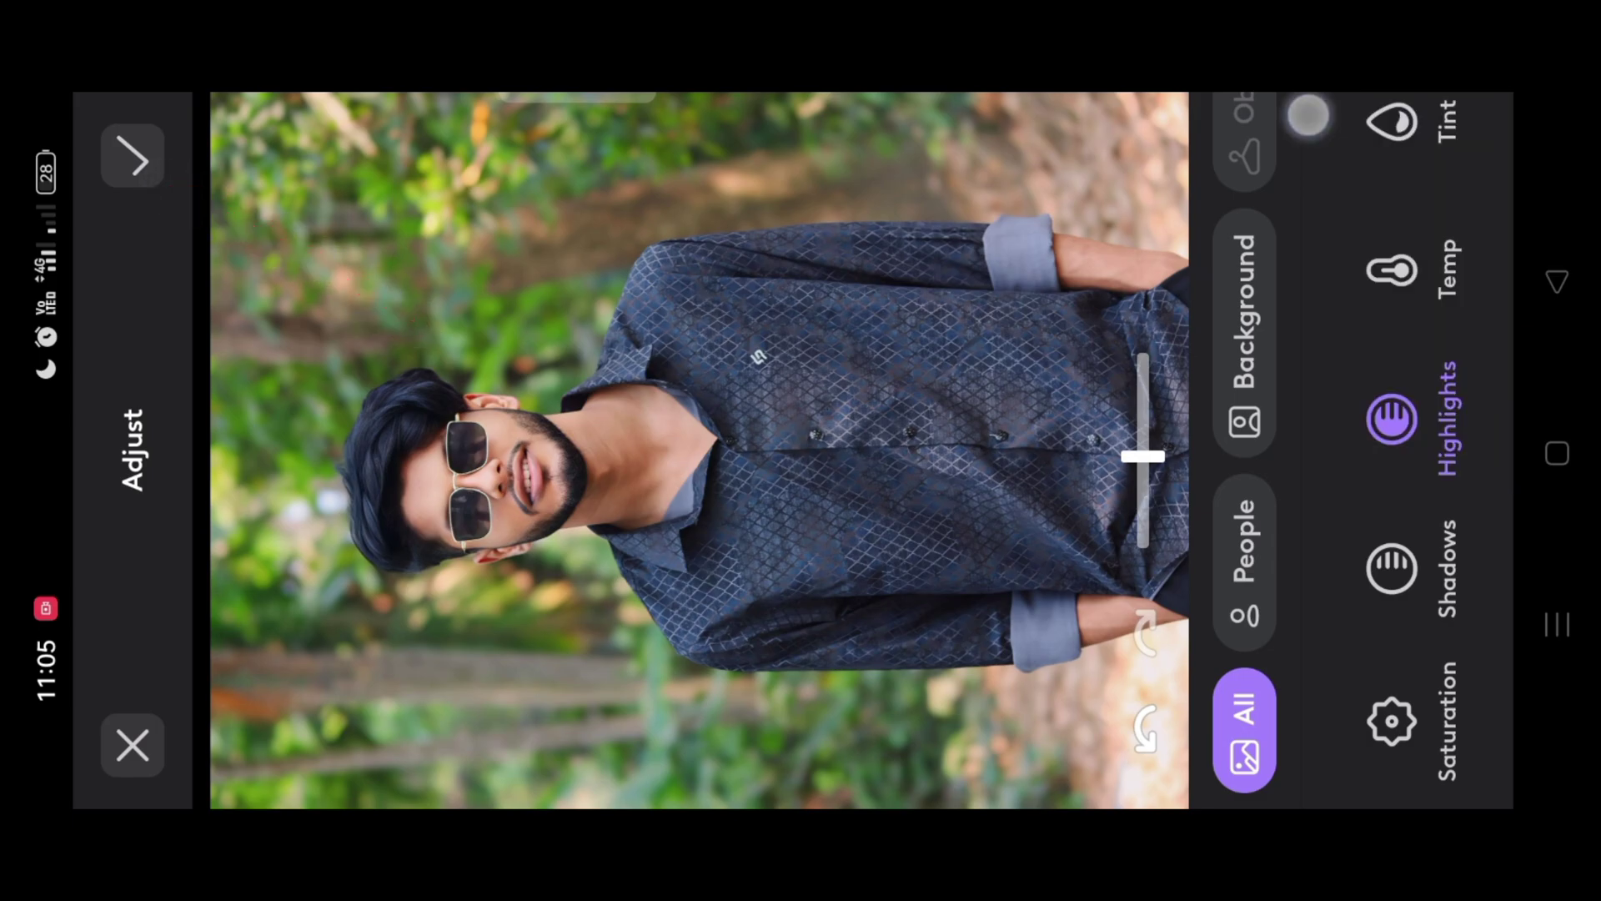
{"action": "left_click", "coordinate": [133, 156]}
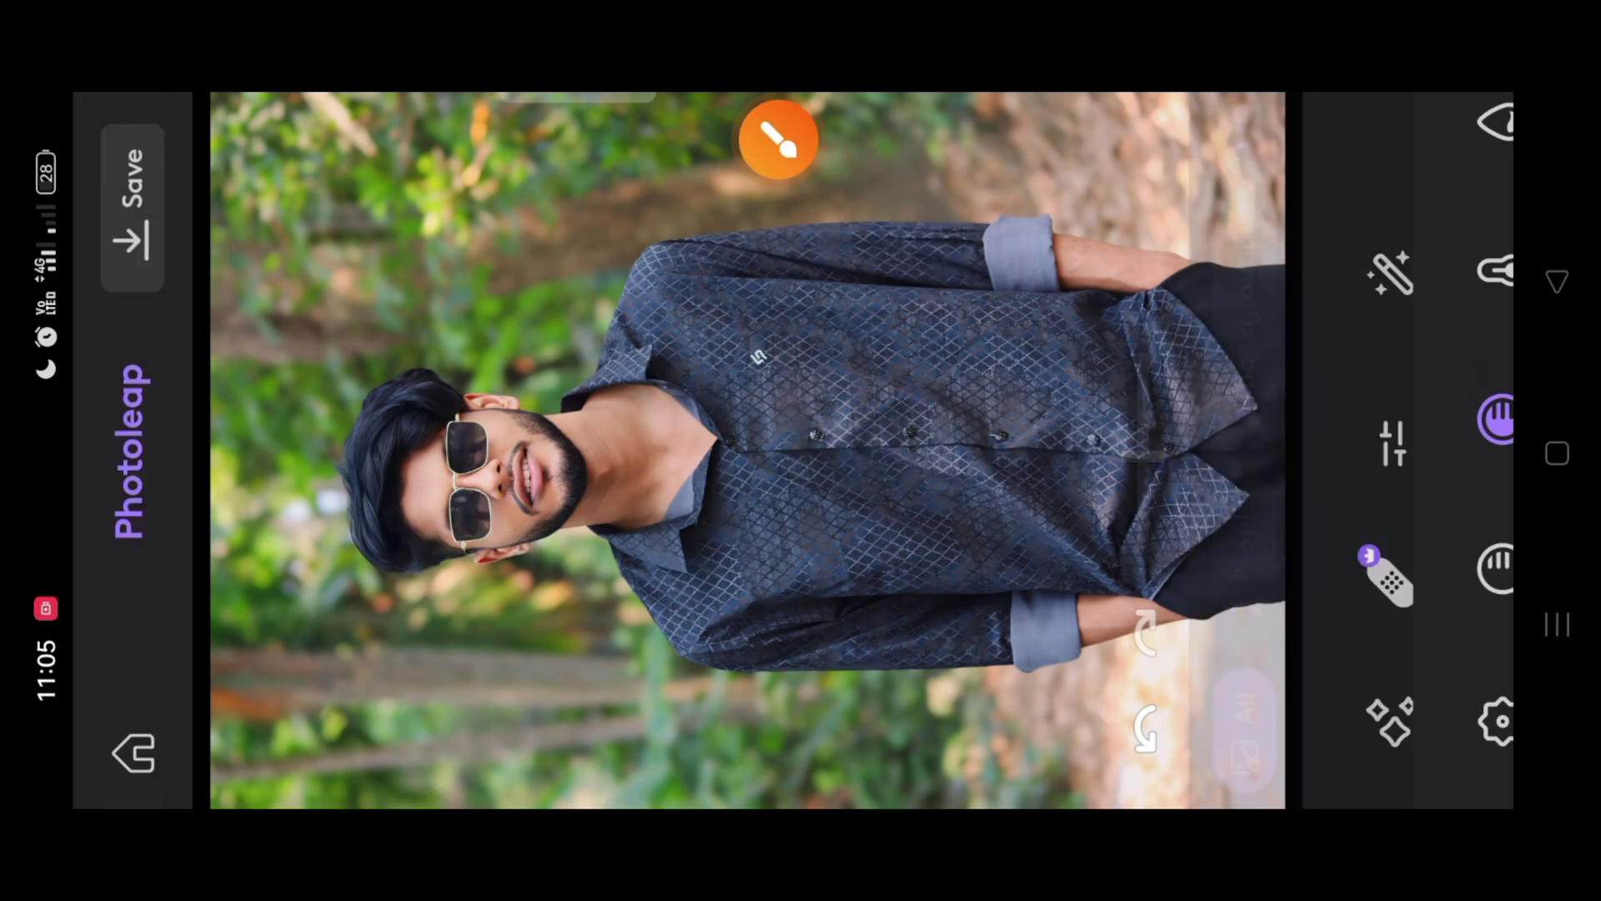
{"action": "left_click_drag", "start_coordinate": [1437, 190], "coordinate": [1448, 351]}
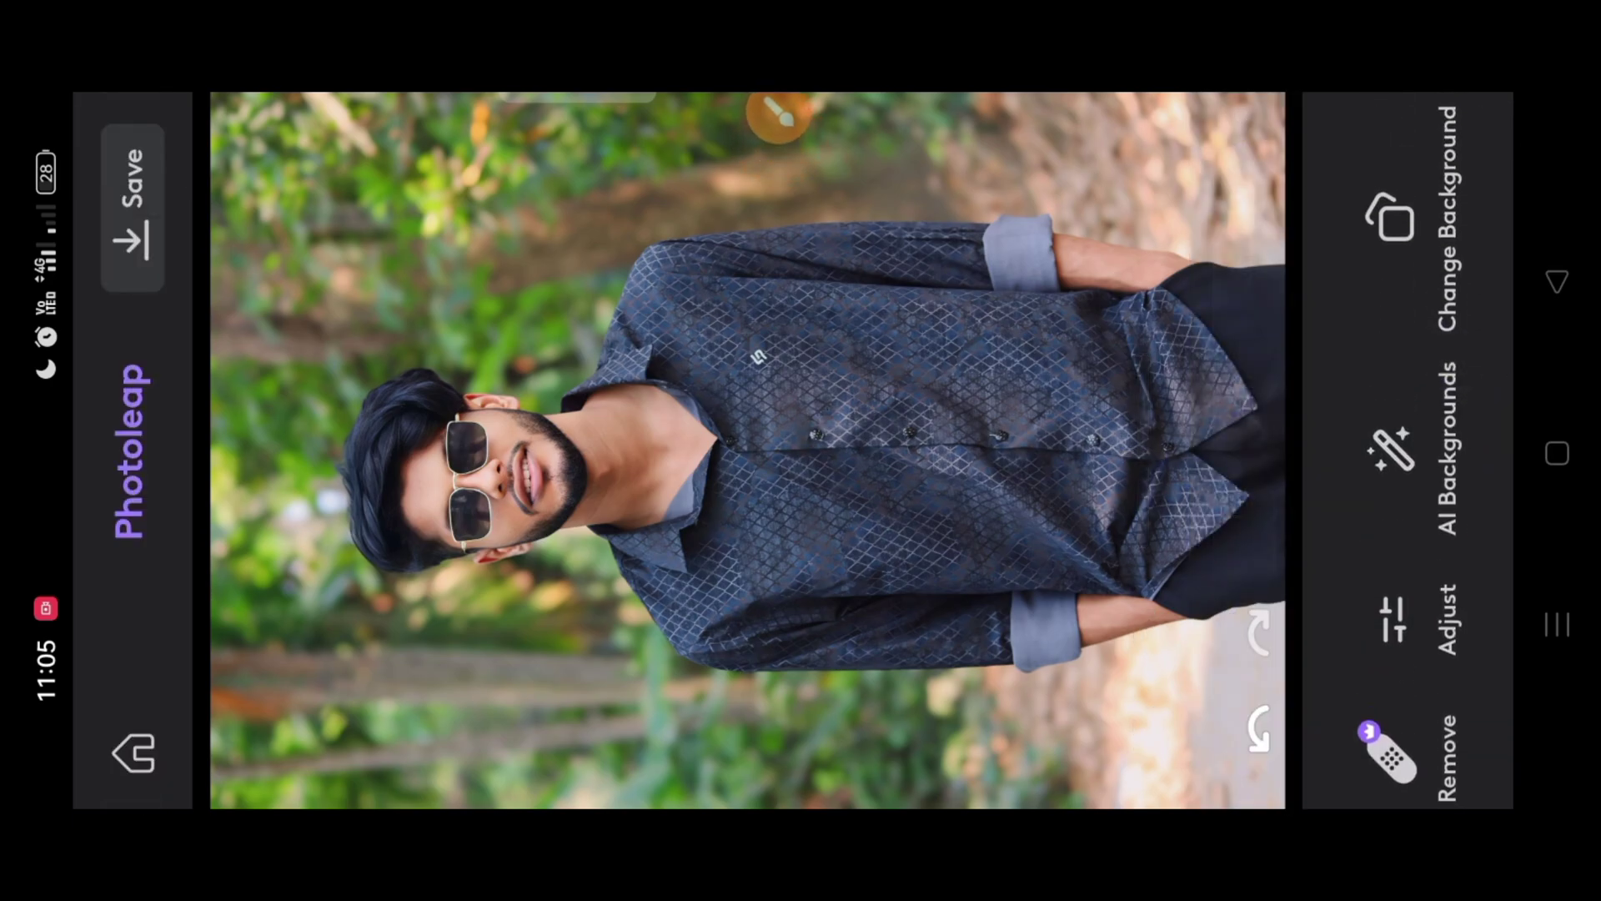
{"action": "left_click", "coordinate": [777, 114]}
{"action": "left_click_drag", "start_coordinate": [1387, 555], "coordinate": [1360, 591]}
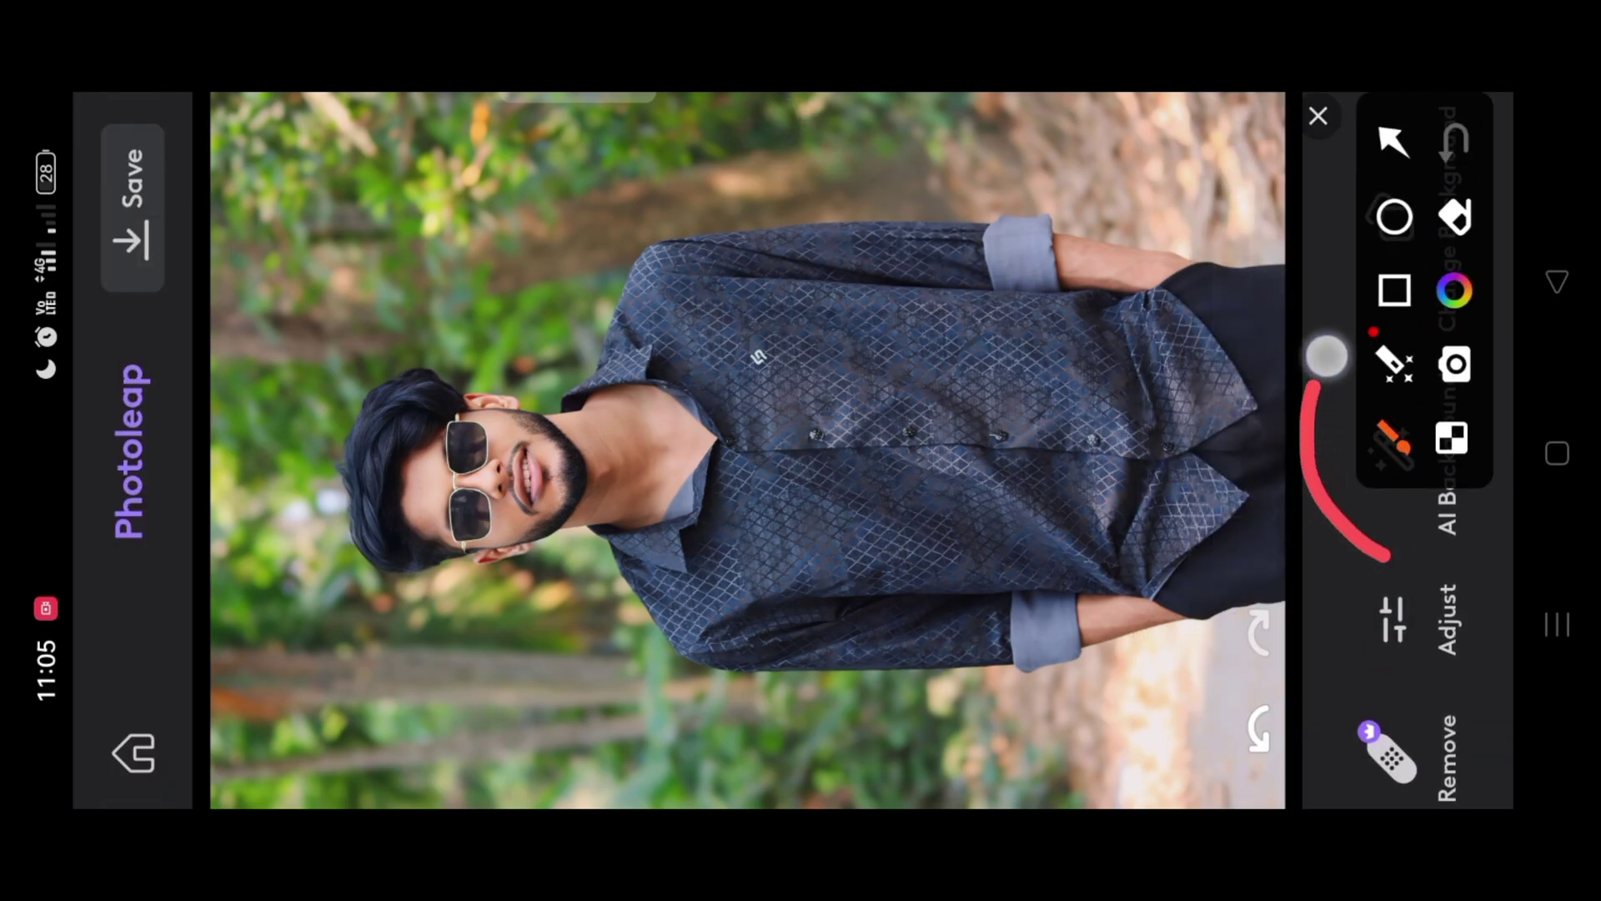
- Swap the backdrop for the Metropolitan 'Urban' street-and-trees scene via Change Background
{"action": "left_click", "coordinate": [1318, 115]}
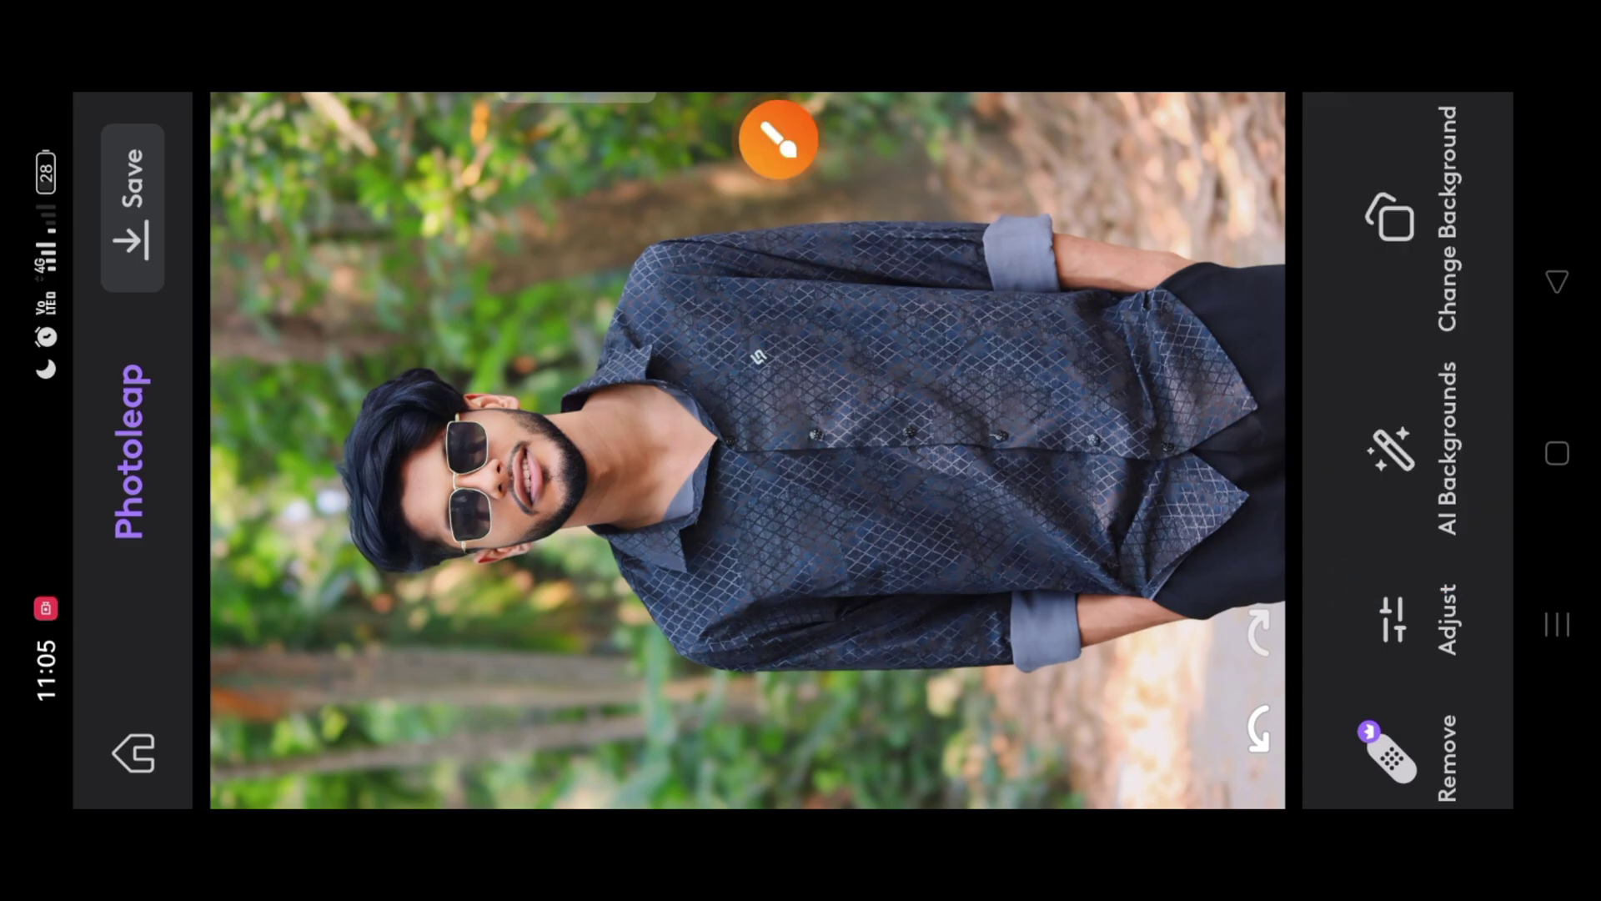
{"action": "left_click", "coordinate": [1391, 454]}
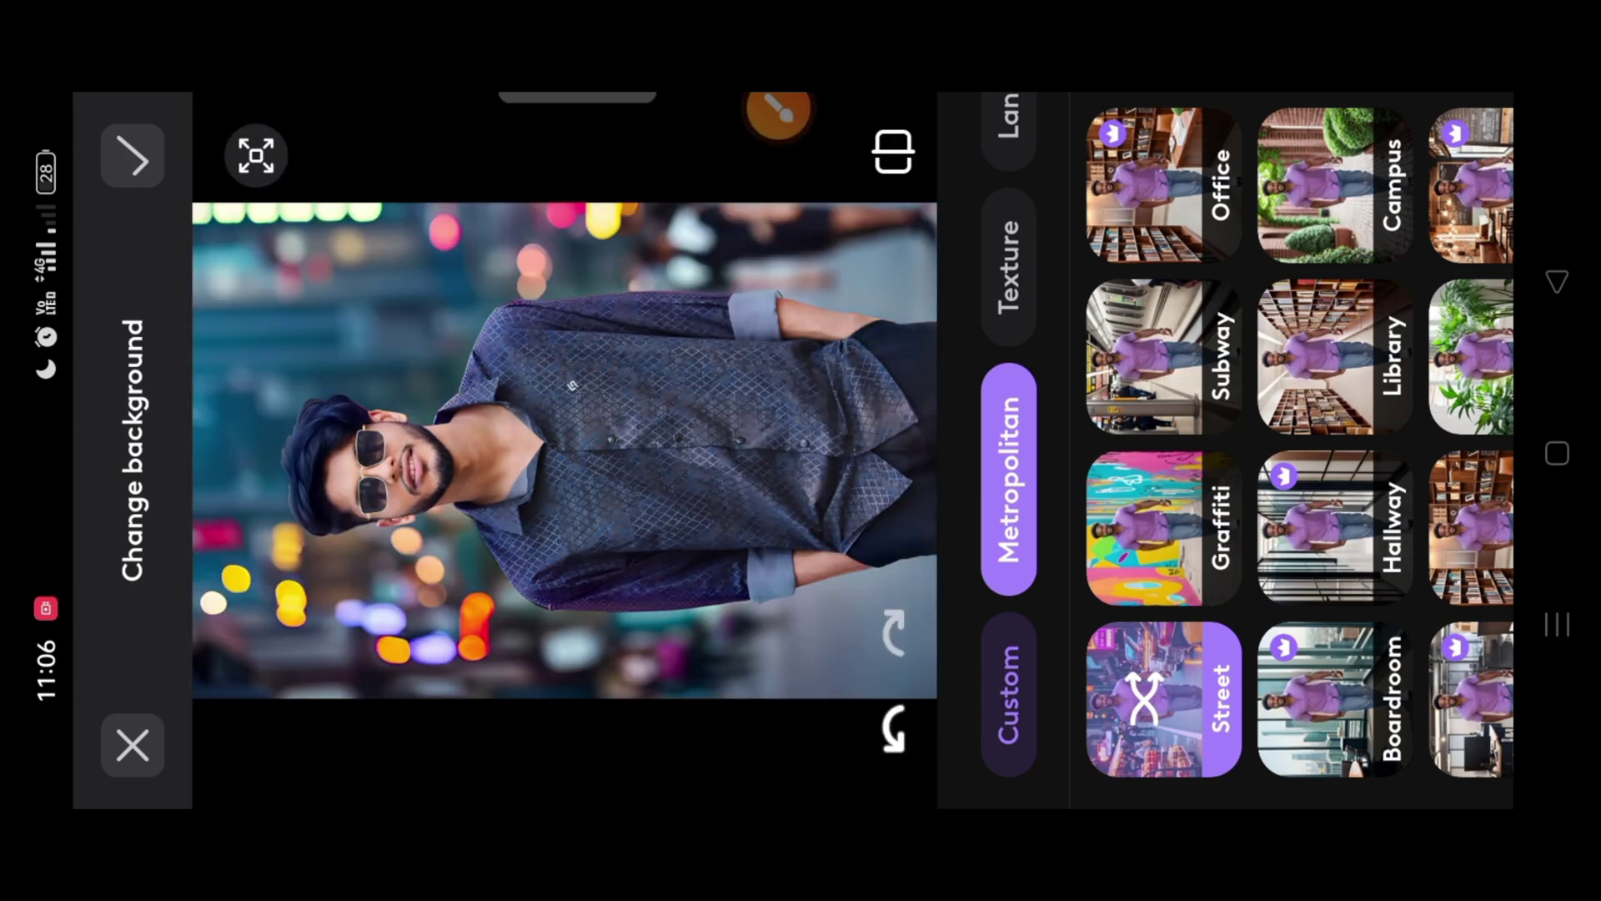
{"action": "left_click_drag", "start_coordinate": [1450, 287], "coordinate": [1268, 288]}
{"action": "left_click_drag", "start_coordinate": [1418, 534], "coordinate": [1243, 534]}
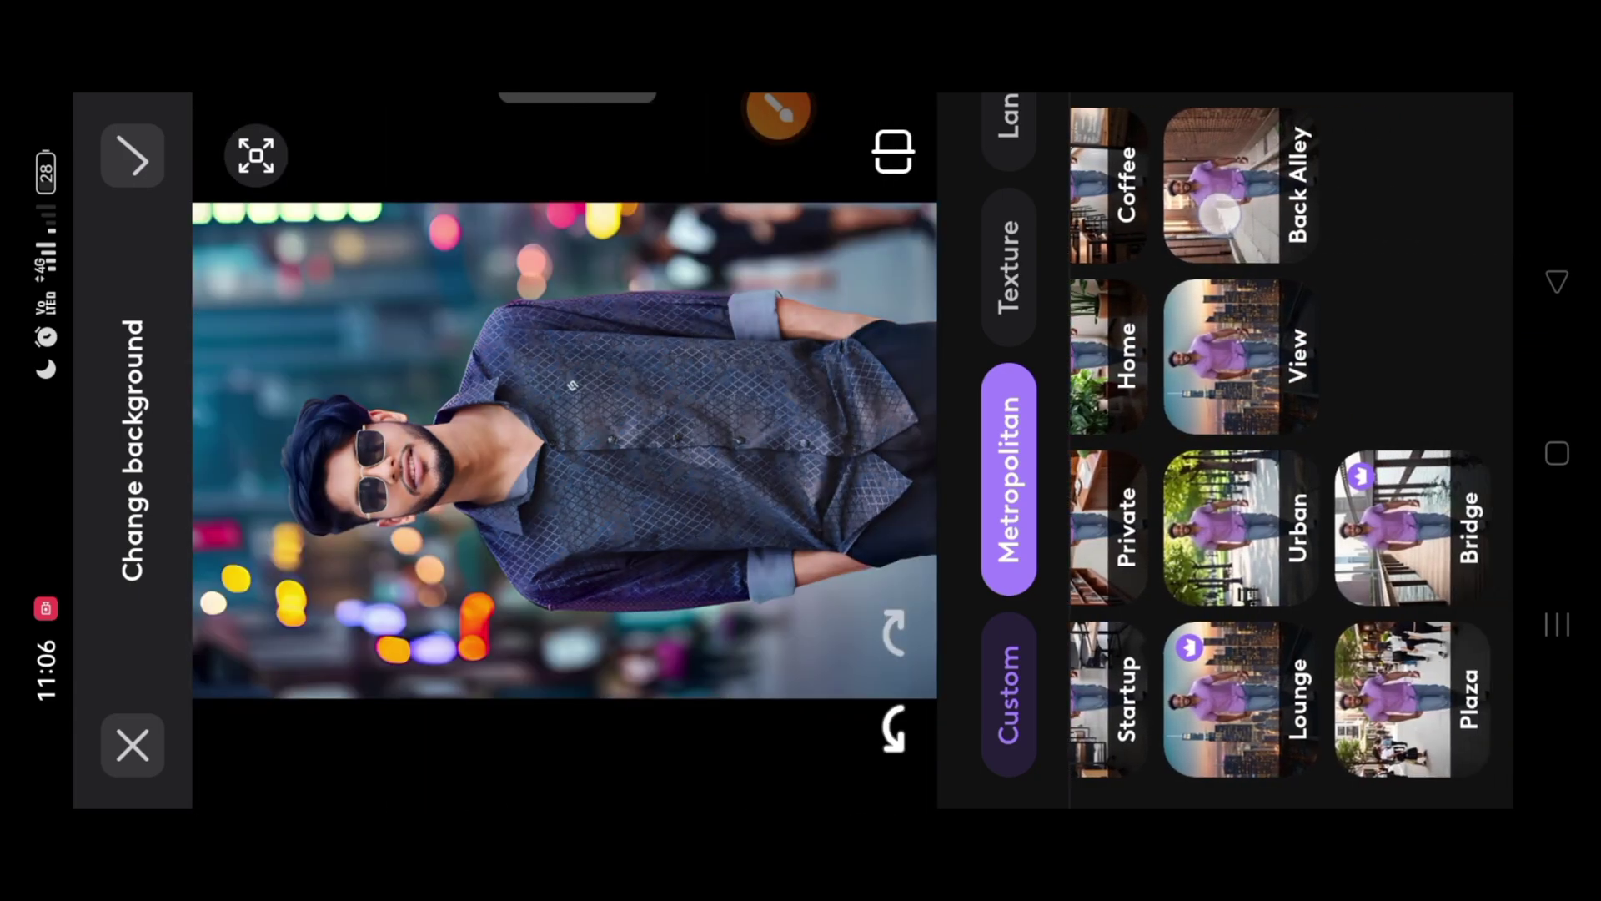
{"action": "left_click", "coordinate": [1241, 527]}
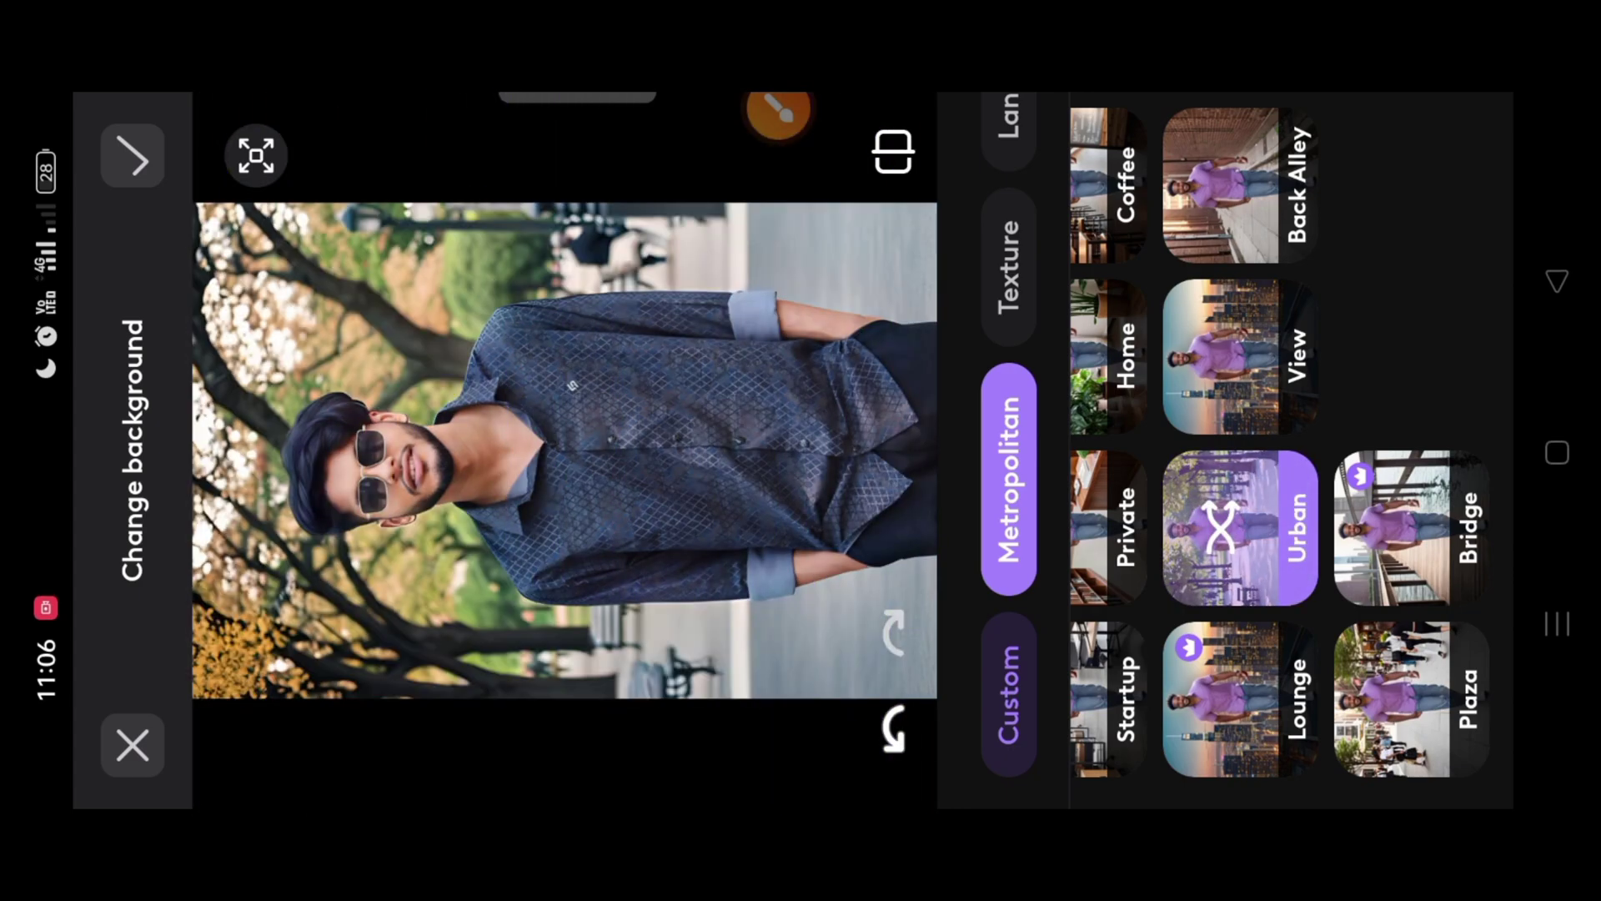
{"action": "left_click_drag", "start_coordinate": [1011, 167], "coordinate": [1061, 430]}
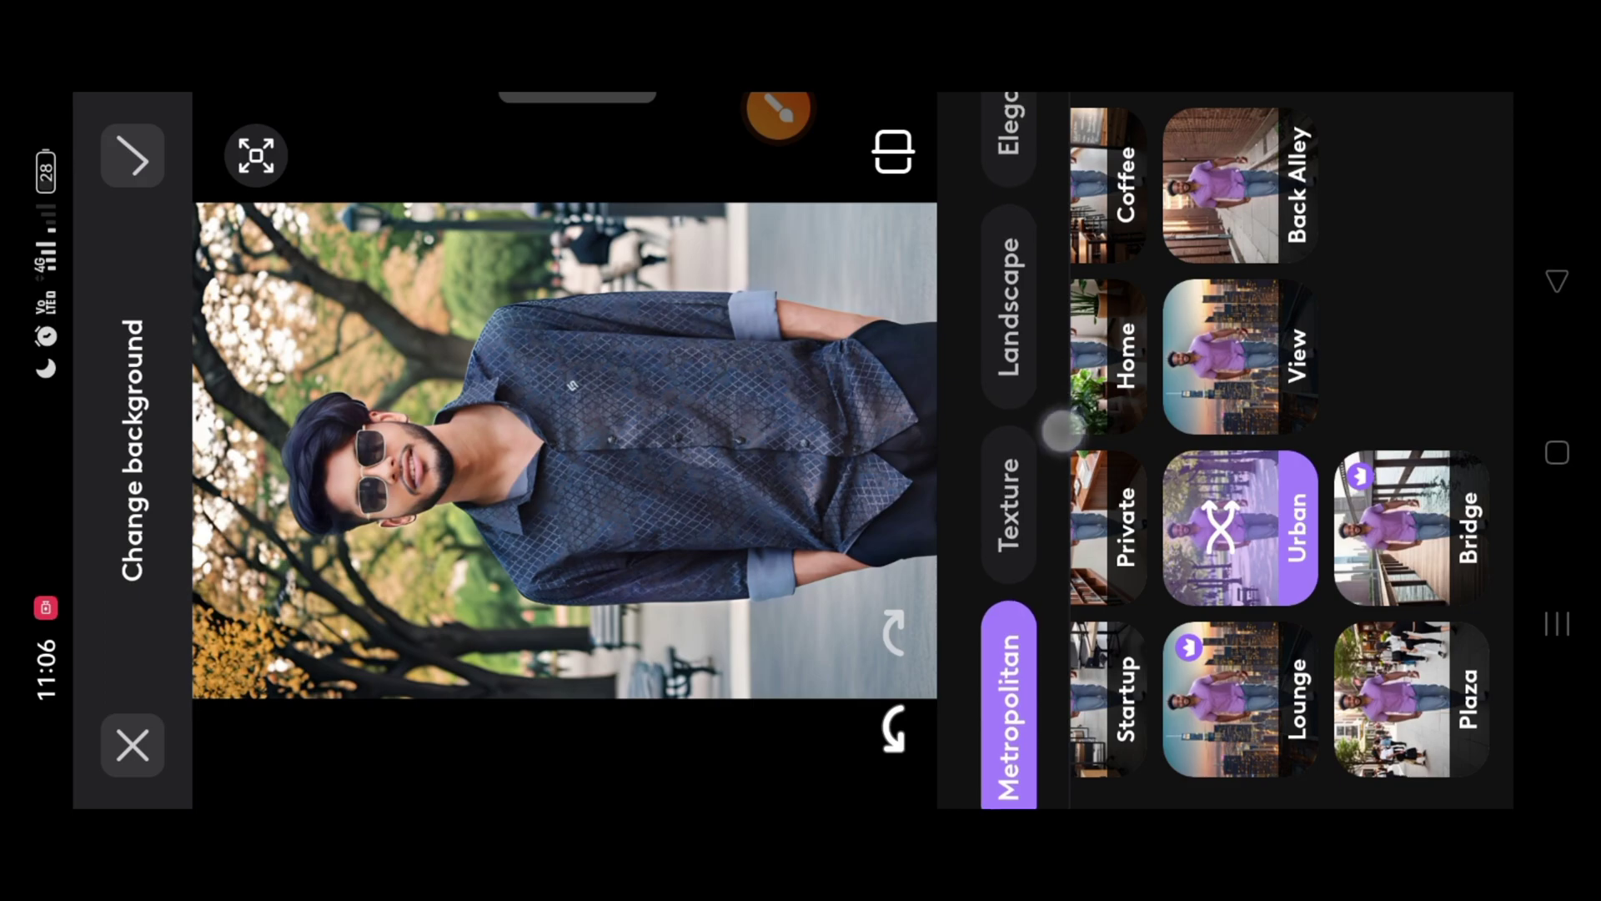
- Try the Landscape backgrounds Meadow and then Rolling behind the man
{"action": "left_click", "coordinate": [1016, 309]}
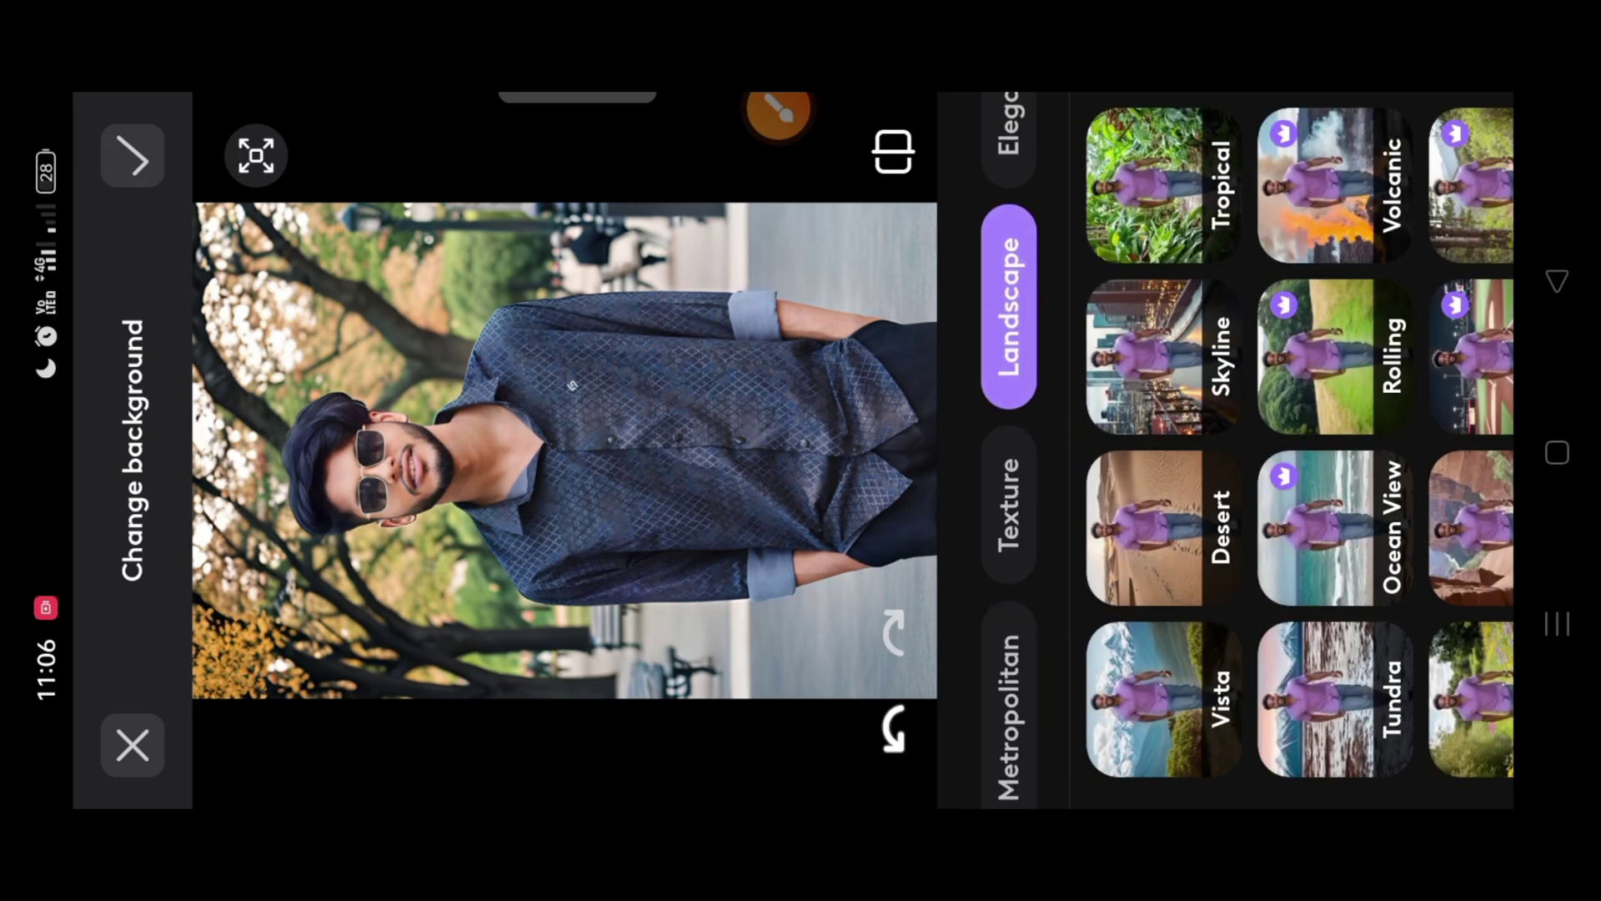
{"action": "left_click_drag", "start_coordinate": [1417, 298], "coordinate": [1176, 186]}
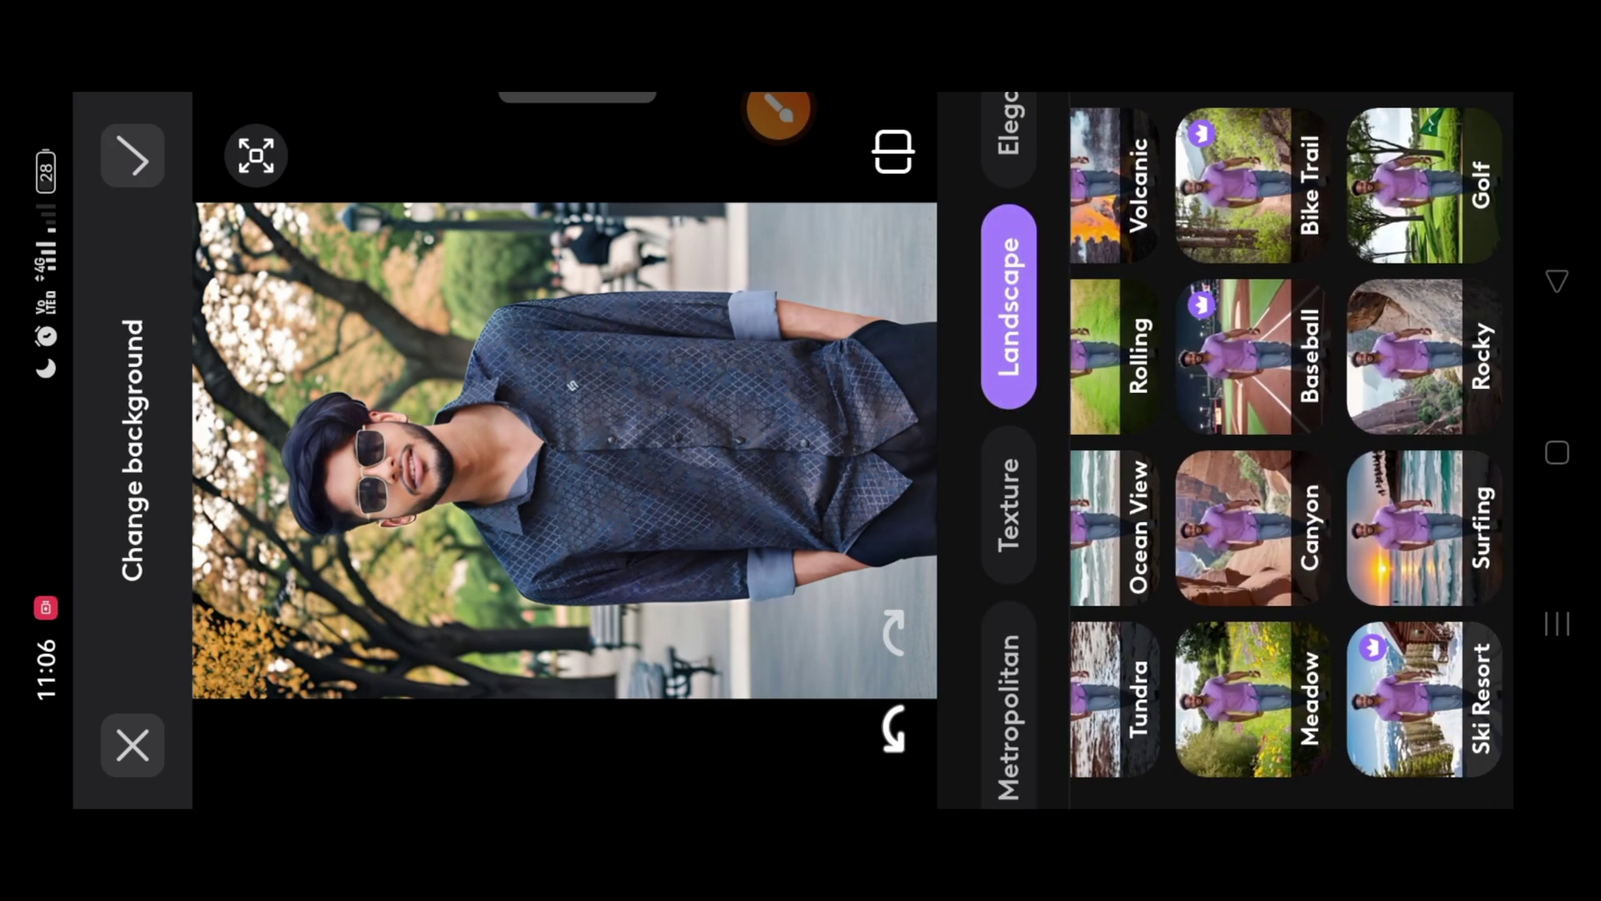
{"action": "left_click", "coordinate": [1241, 703]}
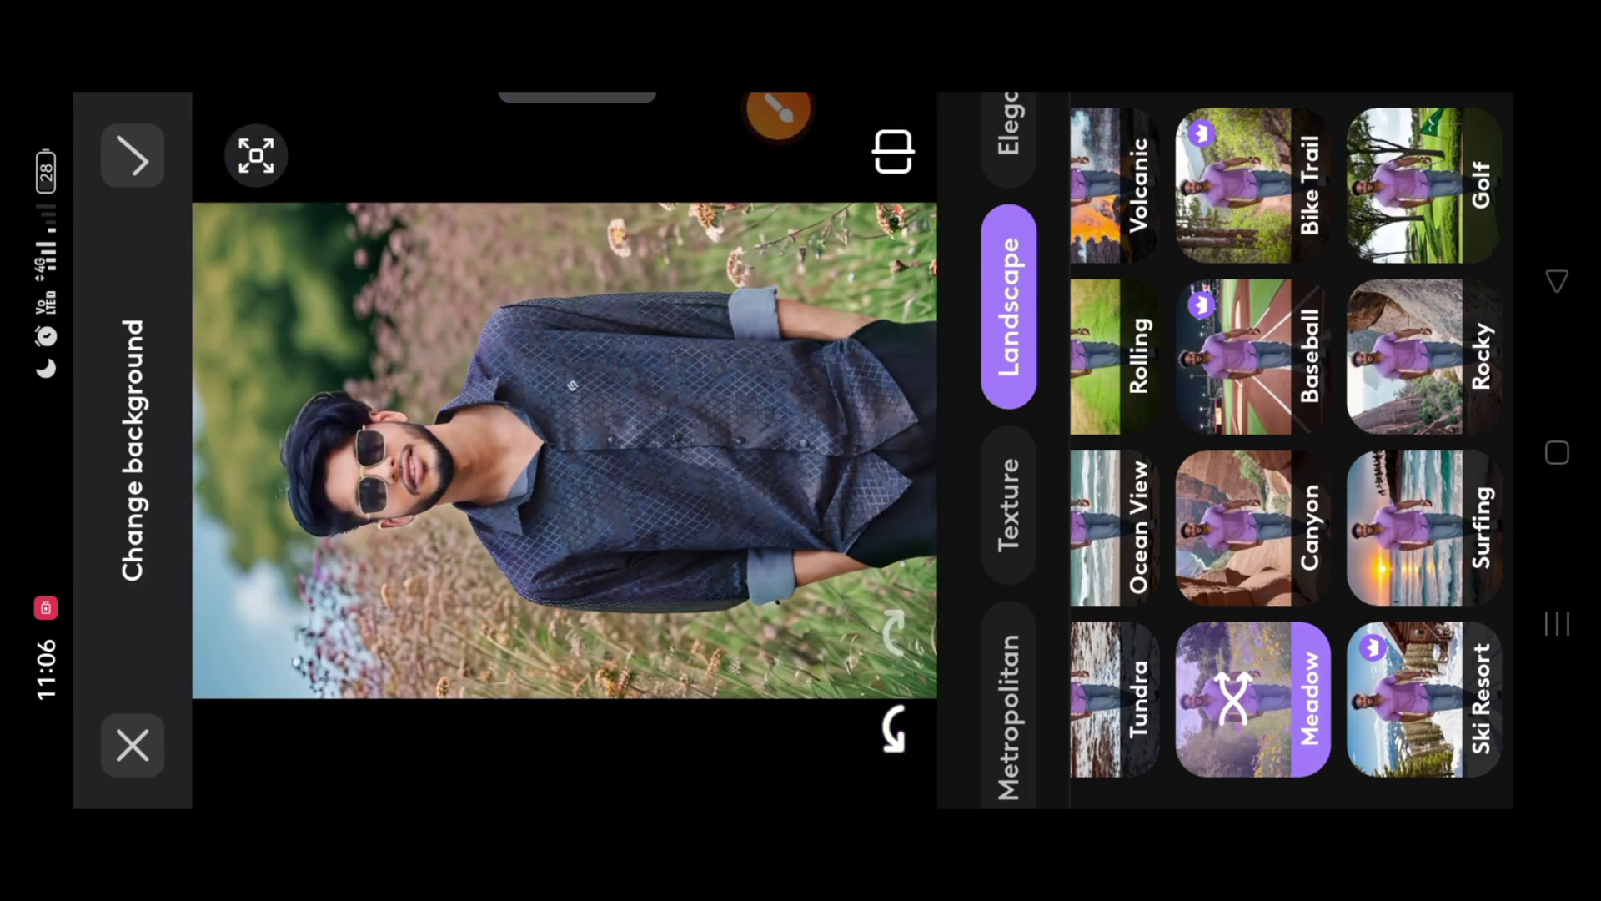
{"action": "left_click_drag", "start_coordinate": [1184, 224], "coordinate": [1406, 226]}
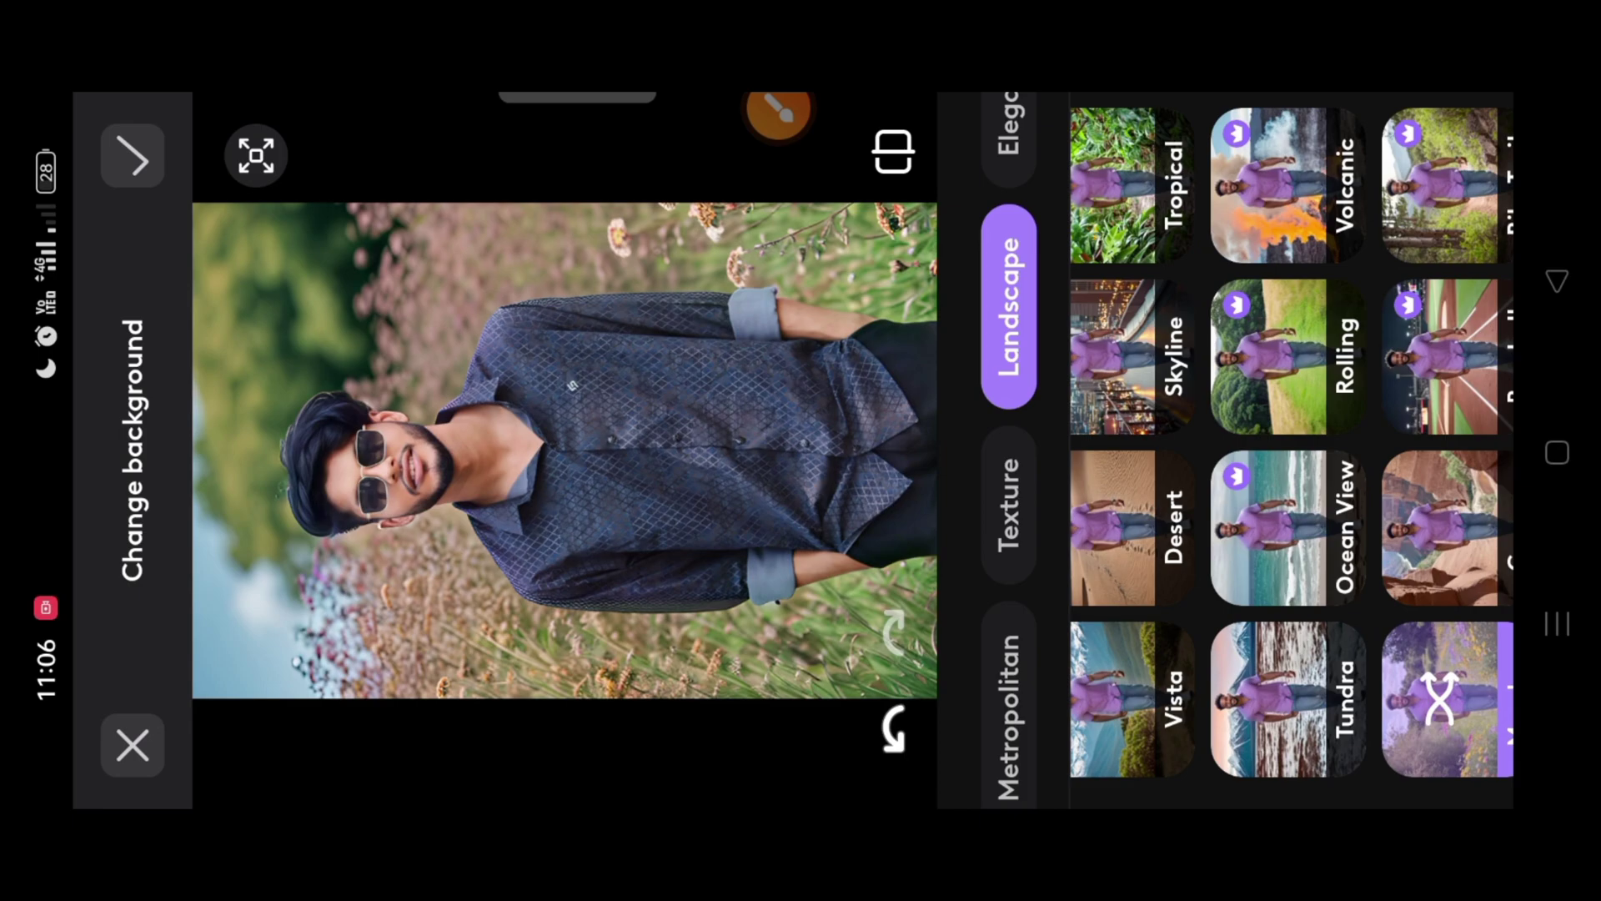
{"action": "left_click", "coordinate": [1285, 337]}
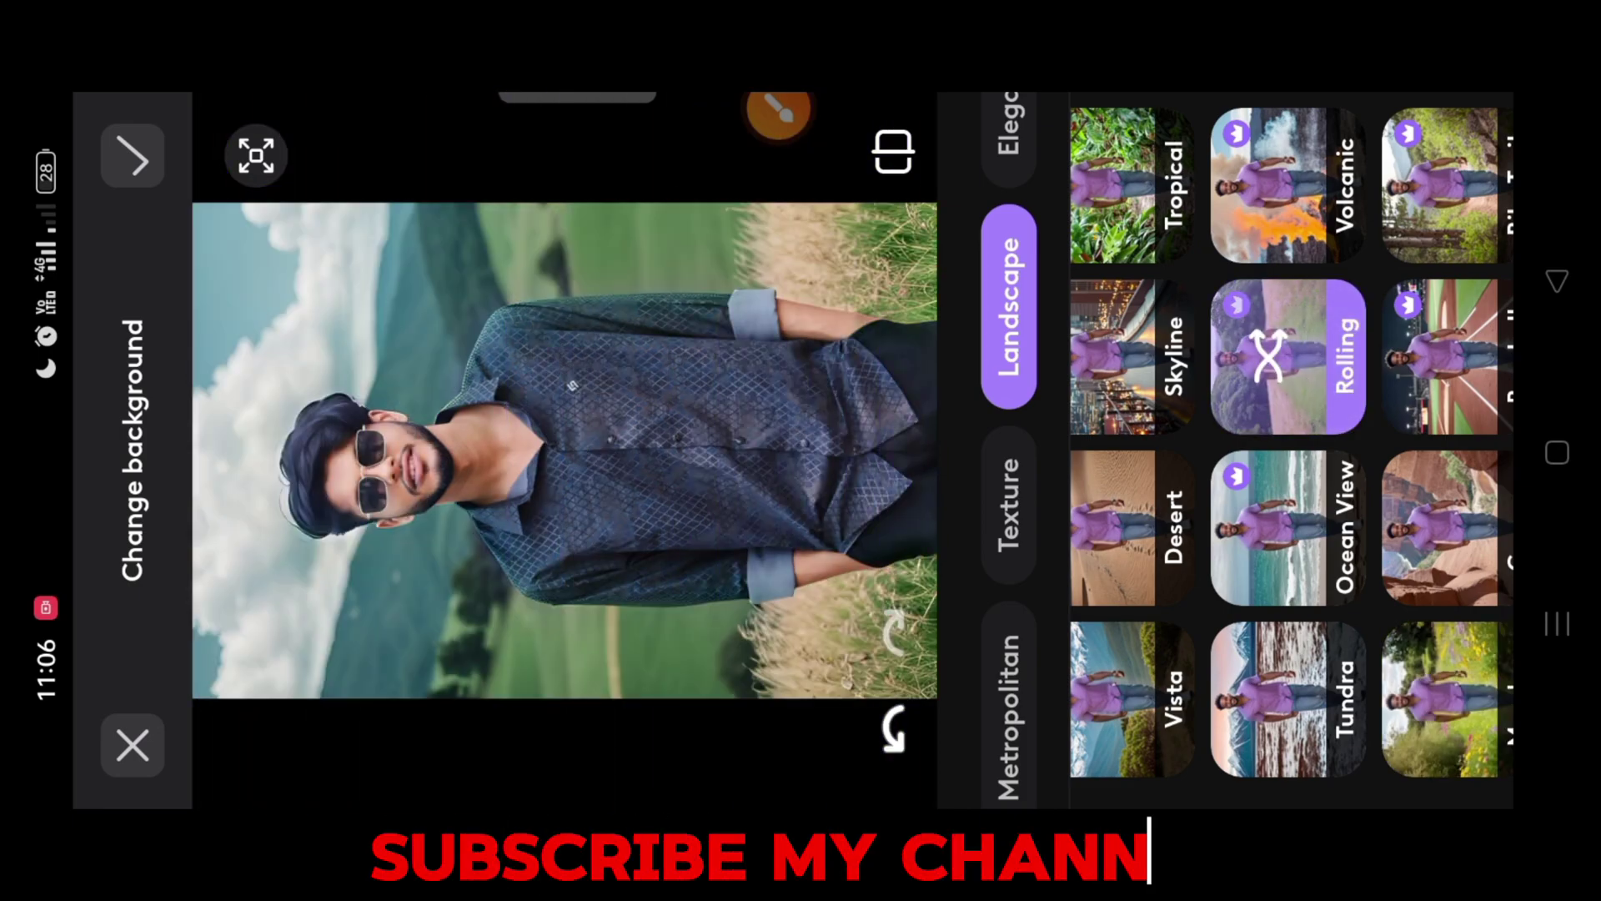
- Set the backdrop to the fiery Volcanic scene and list the Elegance backgrounds
{"action": "left_click", "coordinate": [1293, 200]}
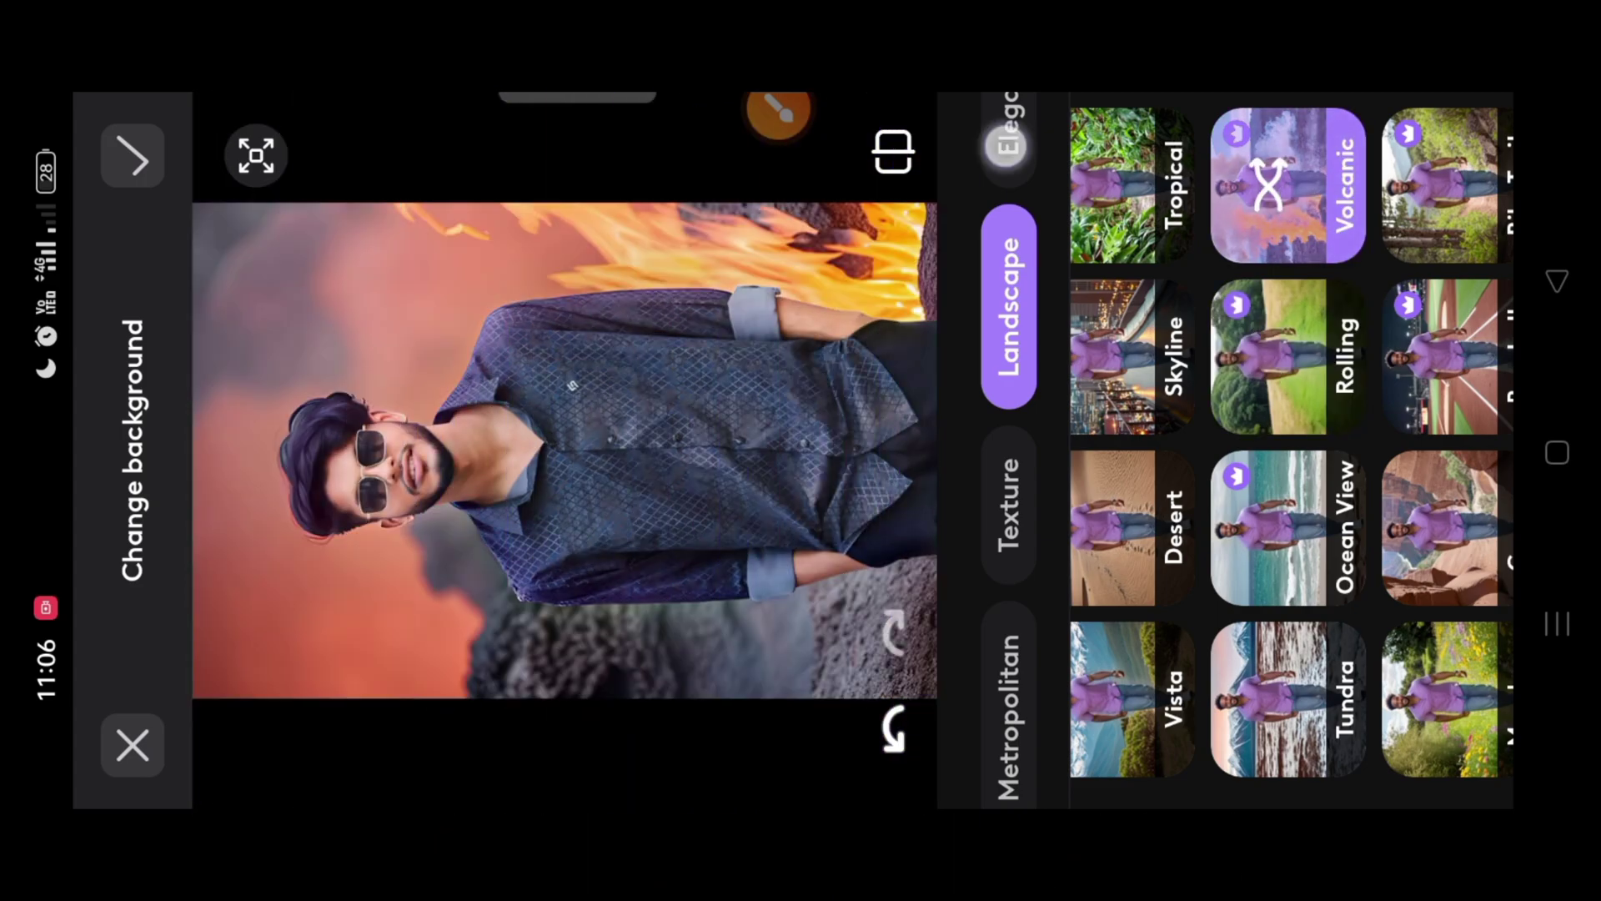
{"action": "left_click_drag", "start_coordinate": [1006, 146], "coordinate": [1009, 400]}
{"action": "left_click", "coordinate": [1022, 378]}
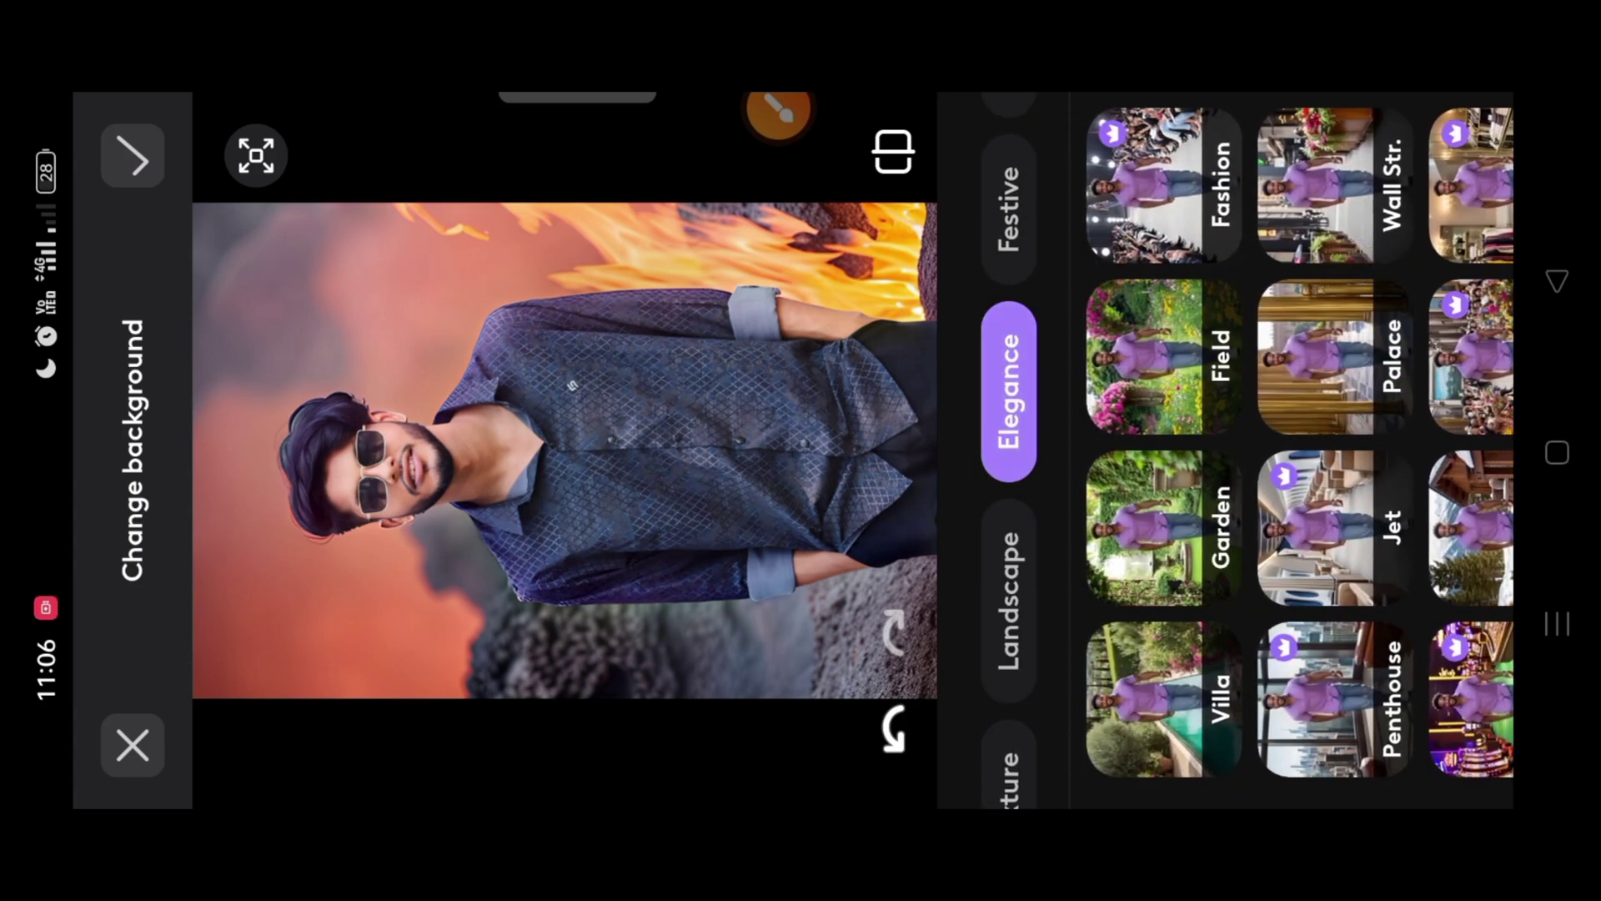
- Try Garden, Field and Romance backdrops, keeping the leafy Romance vines, then list Festive ones
{"action": "left_click", "coordinate": [1164, 528]}
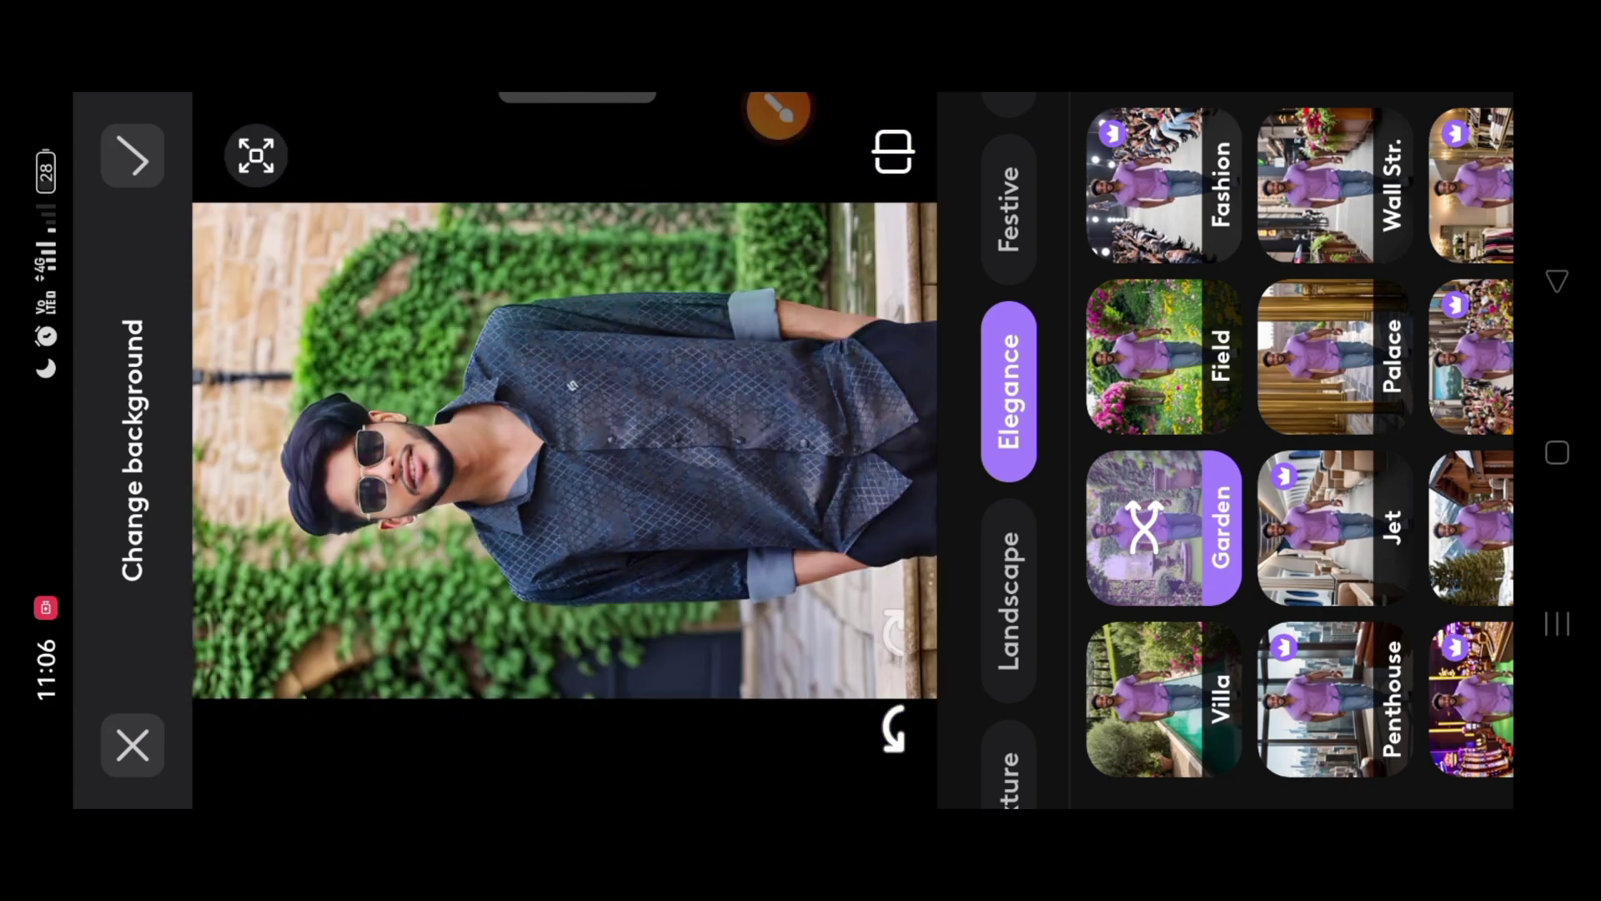
{"action": "left_click", "coordinate": [1164, 357]}
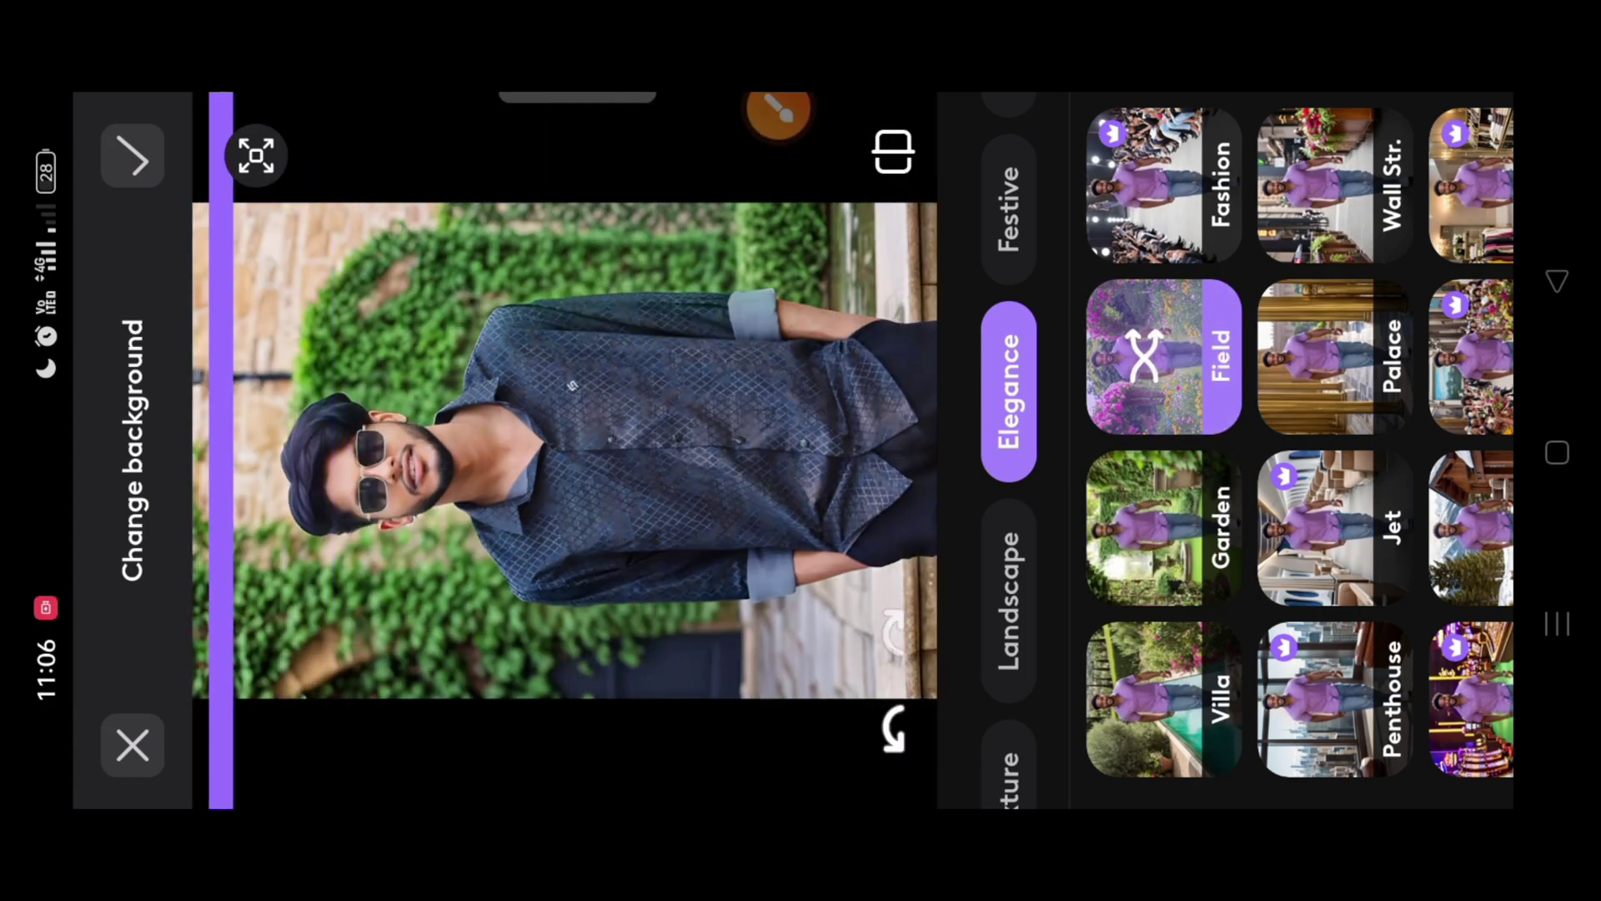
{"action": "scroll", "coordinate": [1291, 443], "scroll_direction": "down", "scroll_amount": 5}
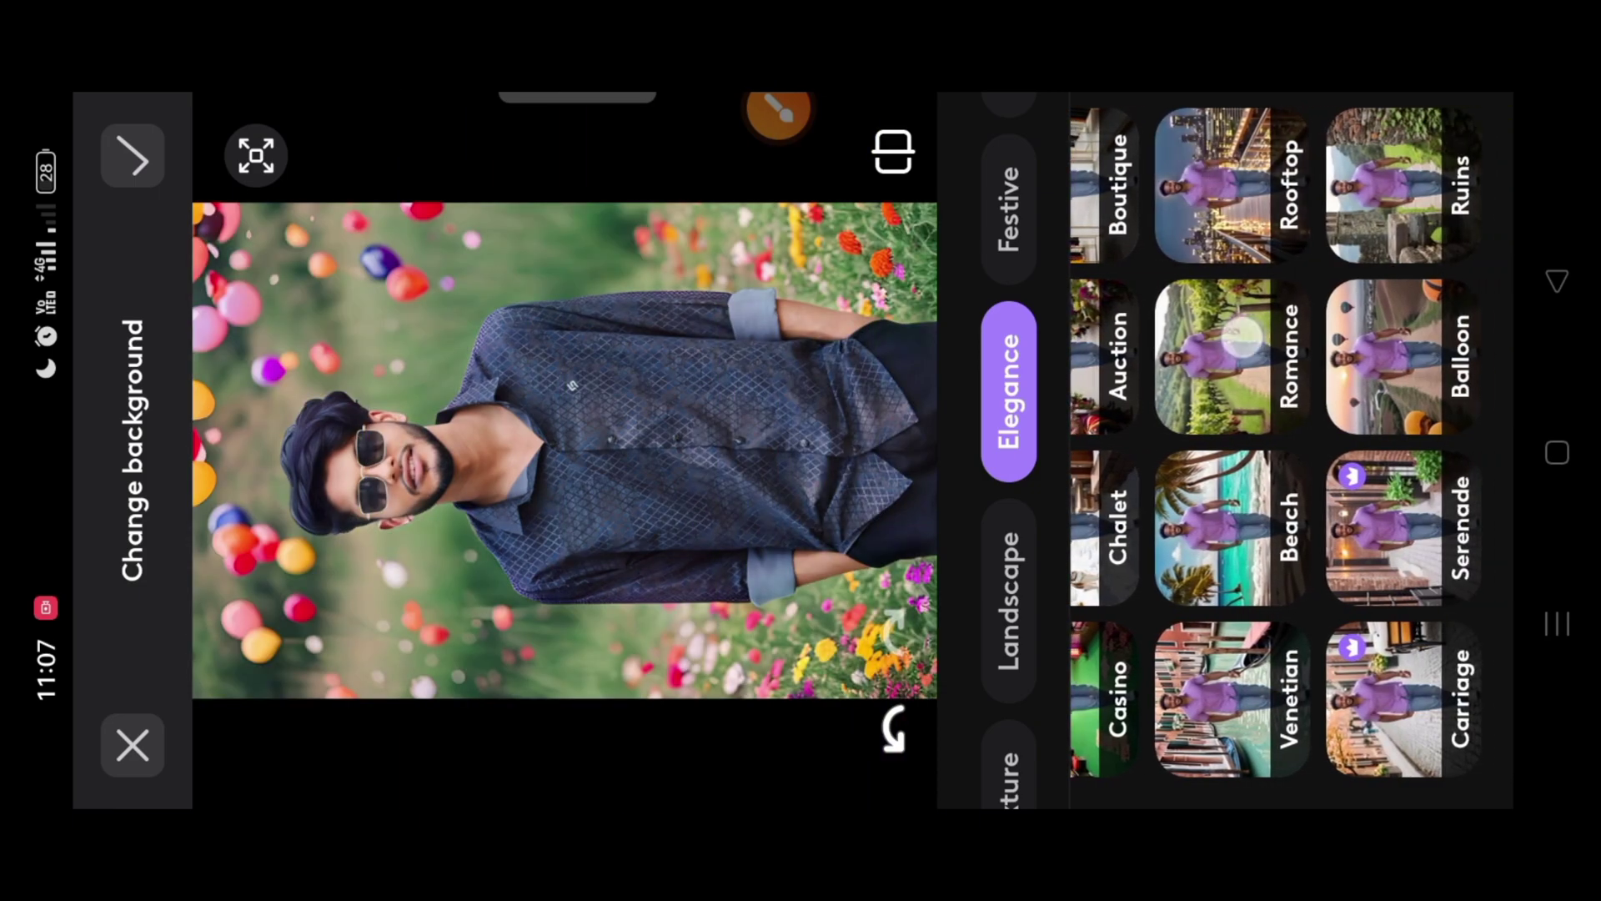
{"action": "left_click", "coordinate": [1231, 357]}
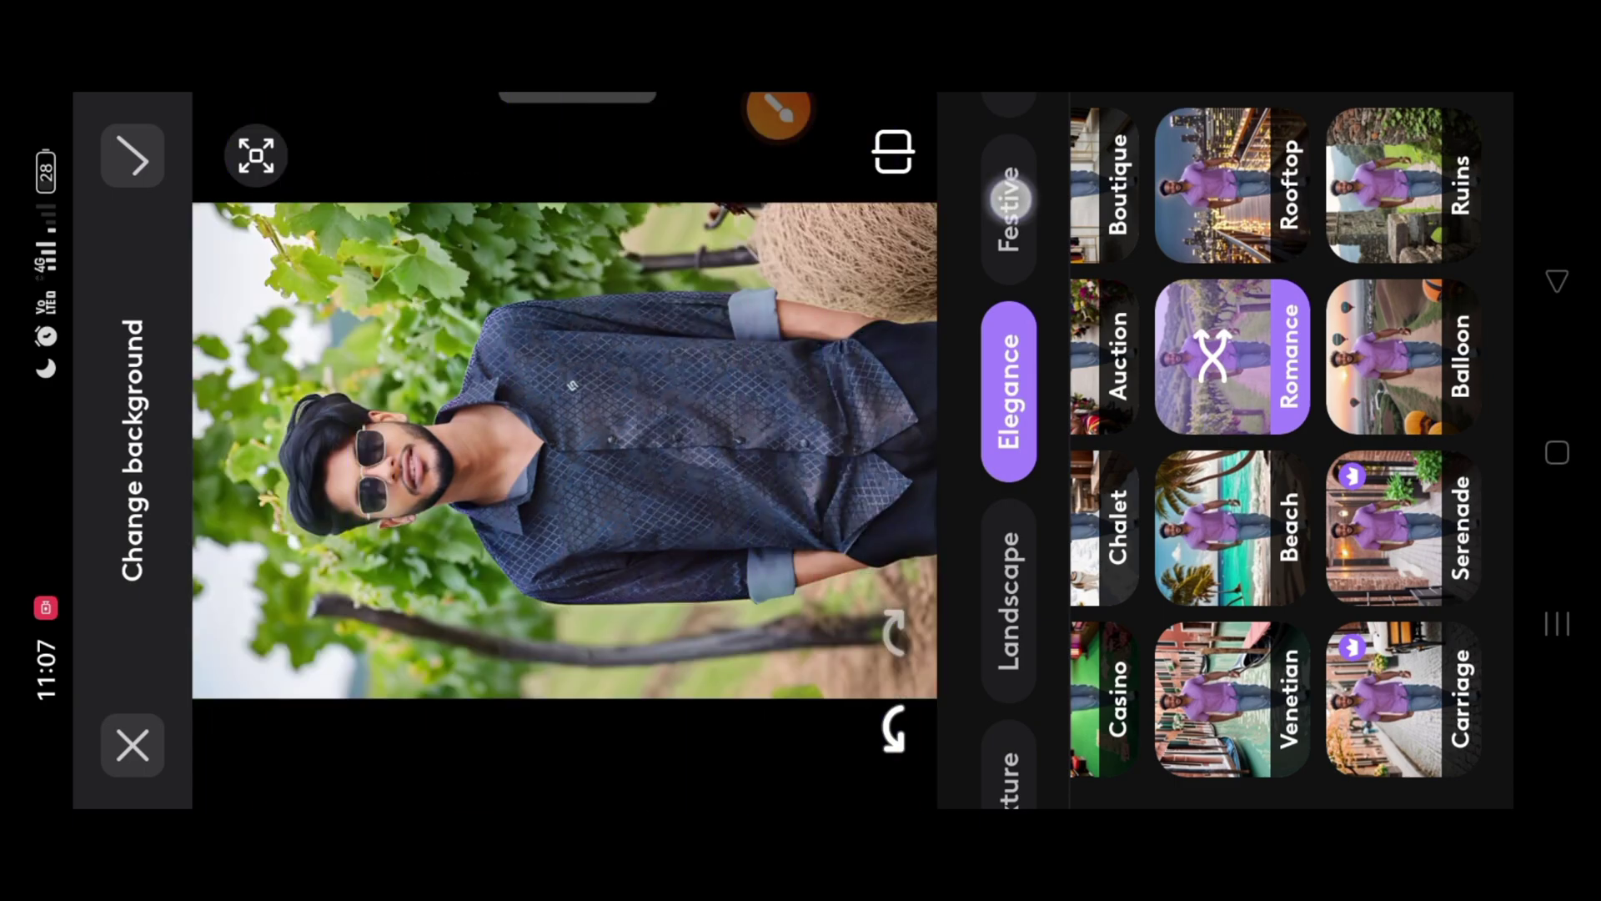
{"action": "left_click", "coordinate": [1010, 201]}
{"action": "left_click_drag", "start_coordinate": [1410, 159], "coordinate": [1241, 156]}
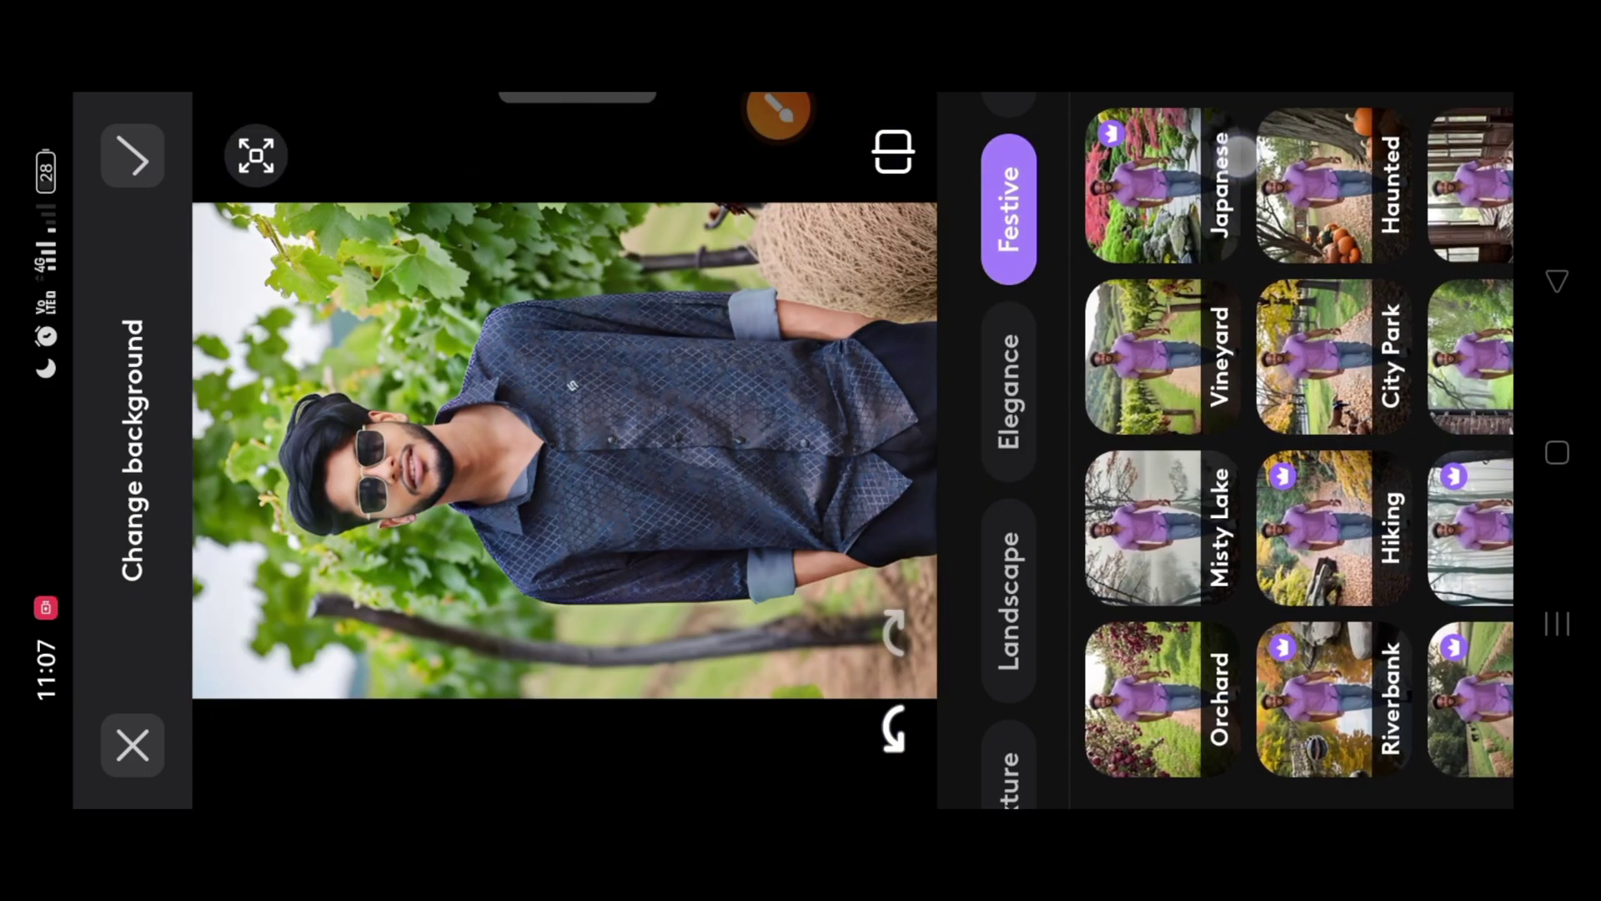
- Cycle the Festive backgrounds Vineyard and Witches, ending on the sparkling Old Lab scene
{"action": "left_click", "coordinate": [1177, 324]}
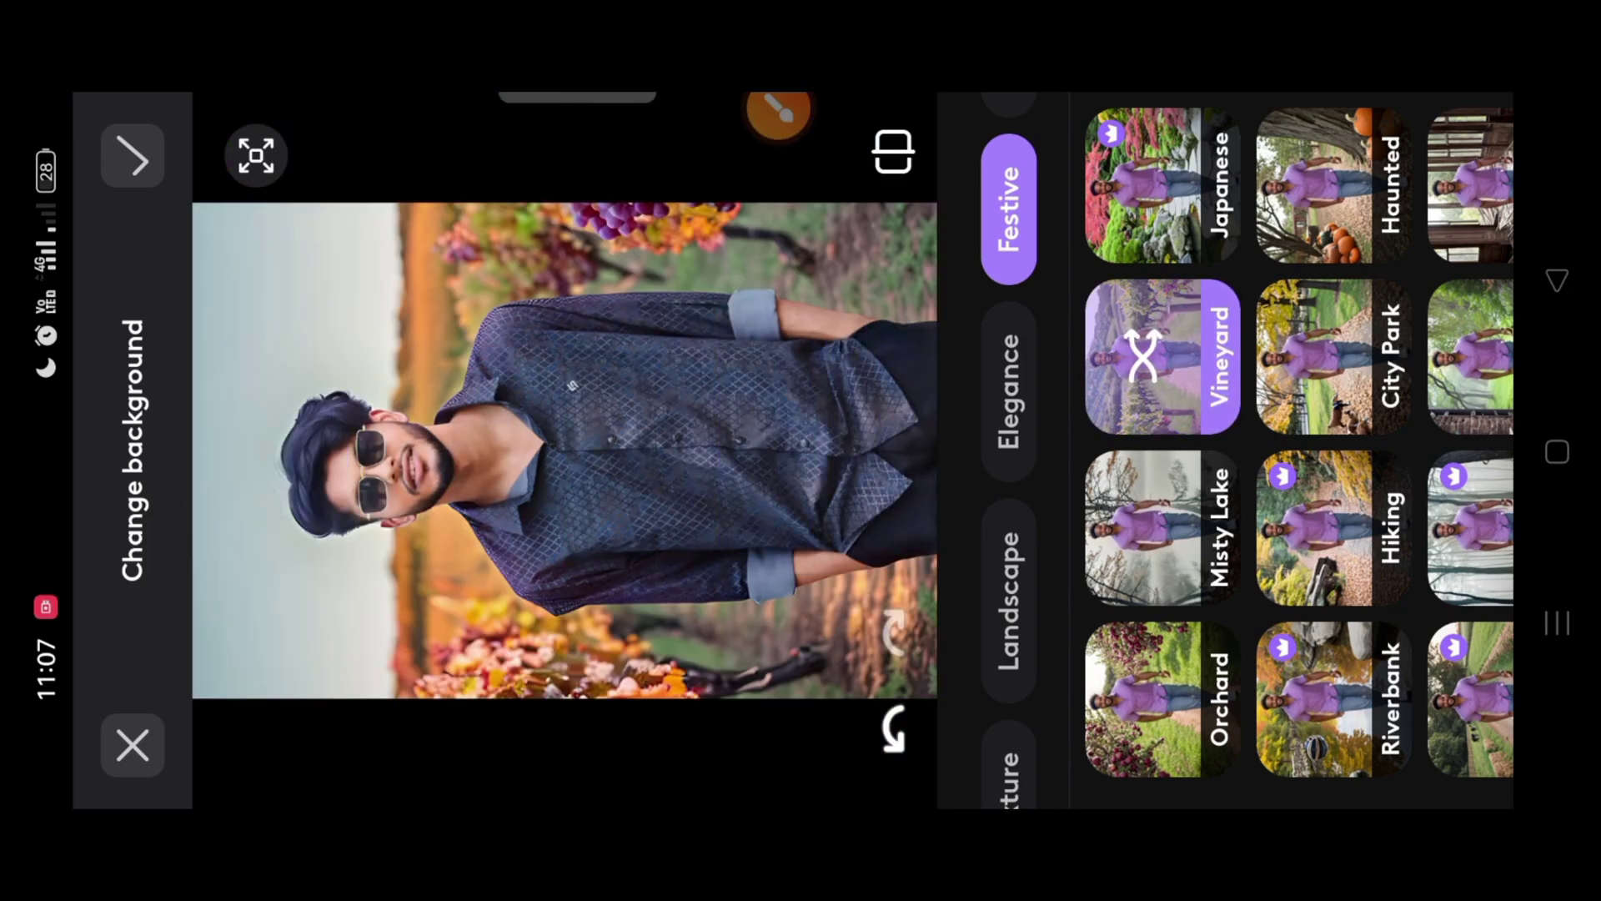
{"action": "left_click_drag", "start_coordinate": [1418, 517], "coordinate": [1167, 517]}
{"action": "left_click", "coordinate": [1241, 357]}
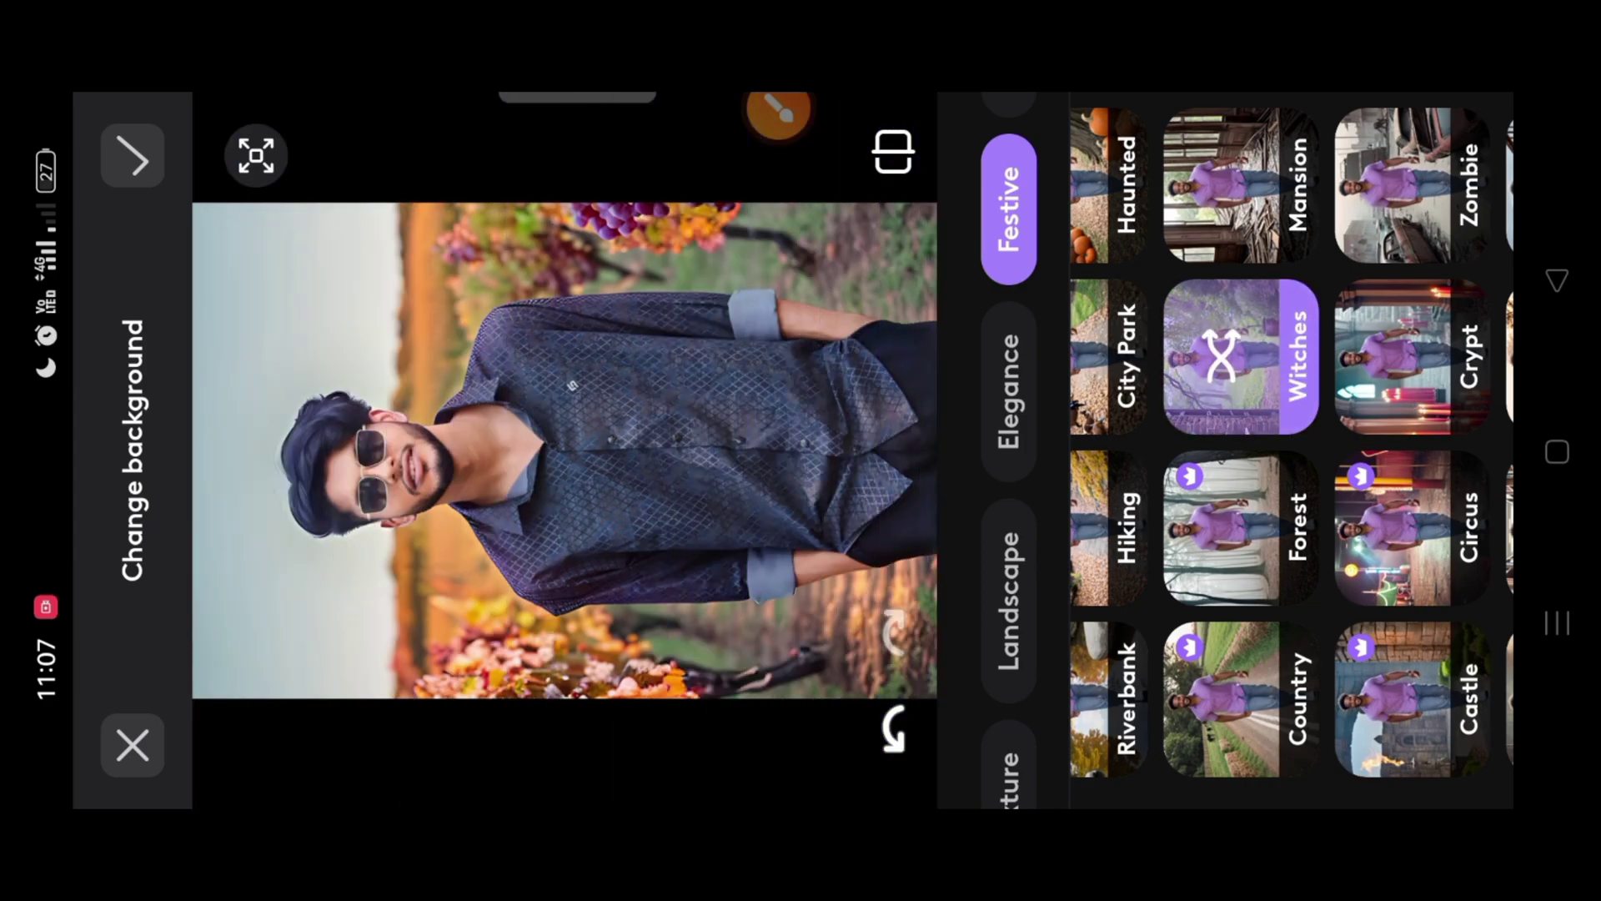
{"action": "left_click_drag", "start_coordinate": [1387, 215], "coordinate": [1216, 214]}
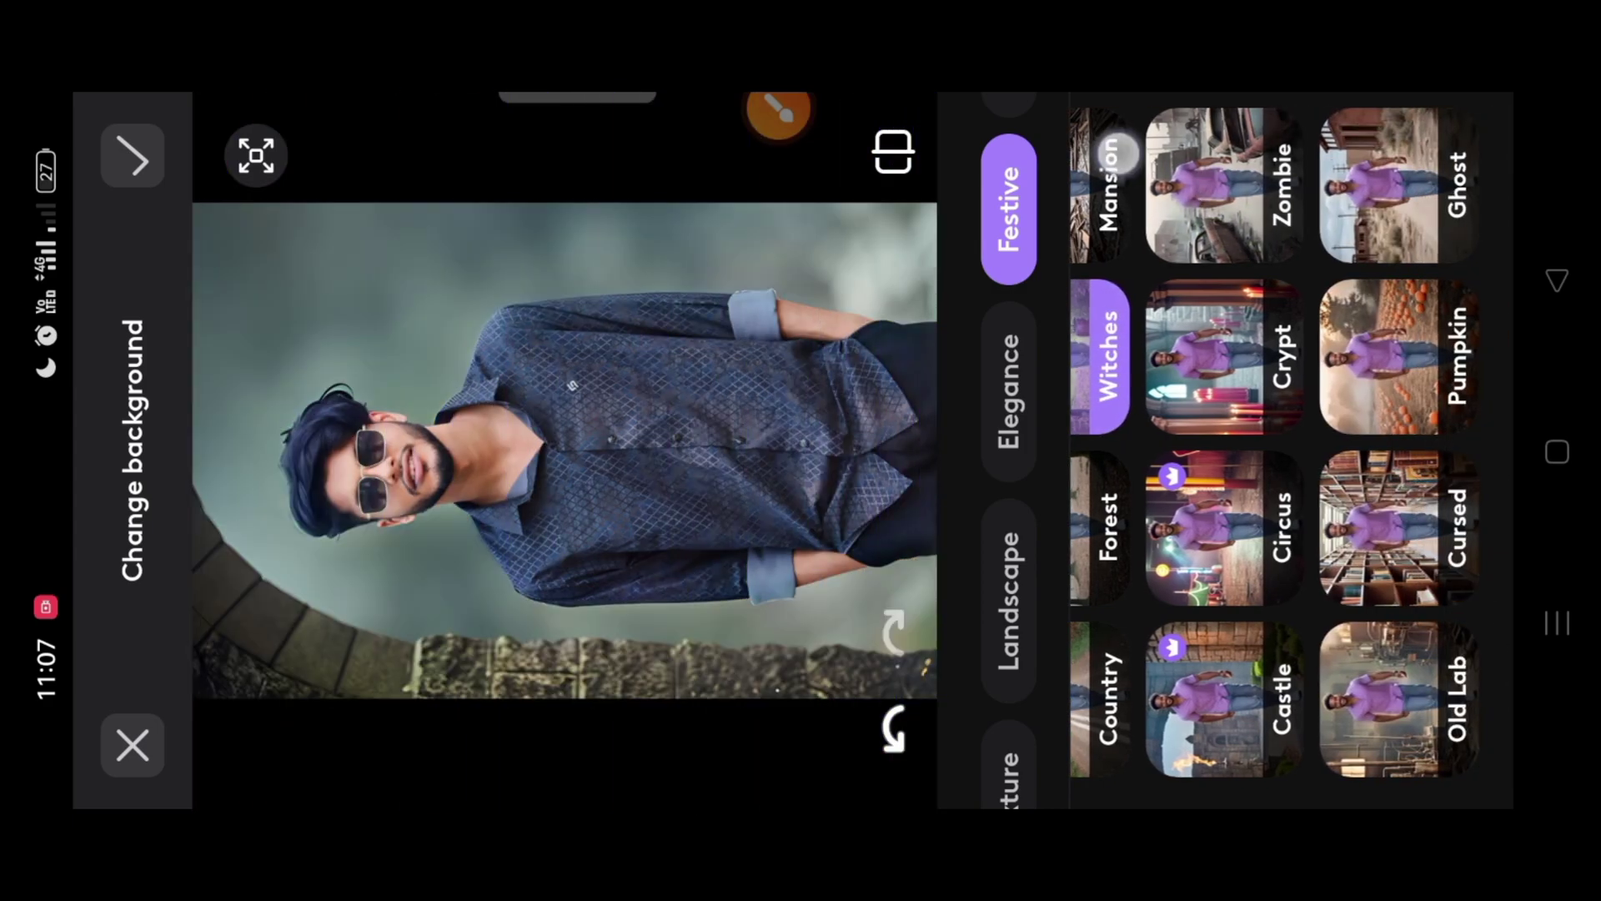
{"action": "left_click", "coordinate": [1404, 699]}
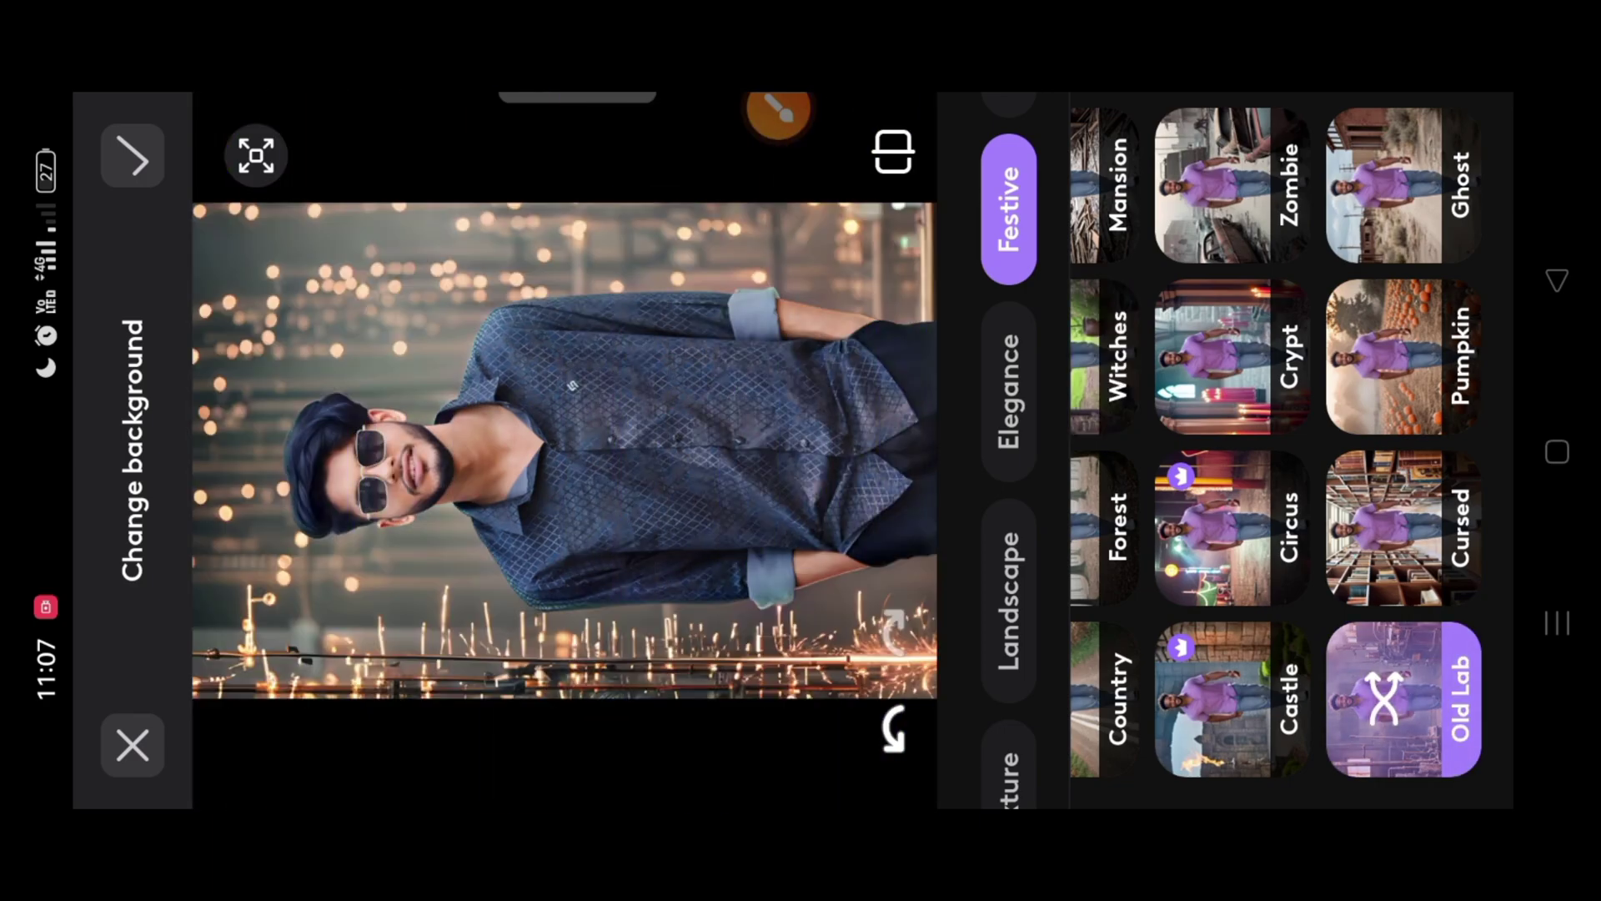
{"action": "left_click_drag", "start_coordinate": [1029, 534], "coordinate": [1060, 197]}
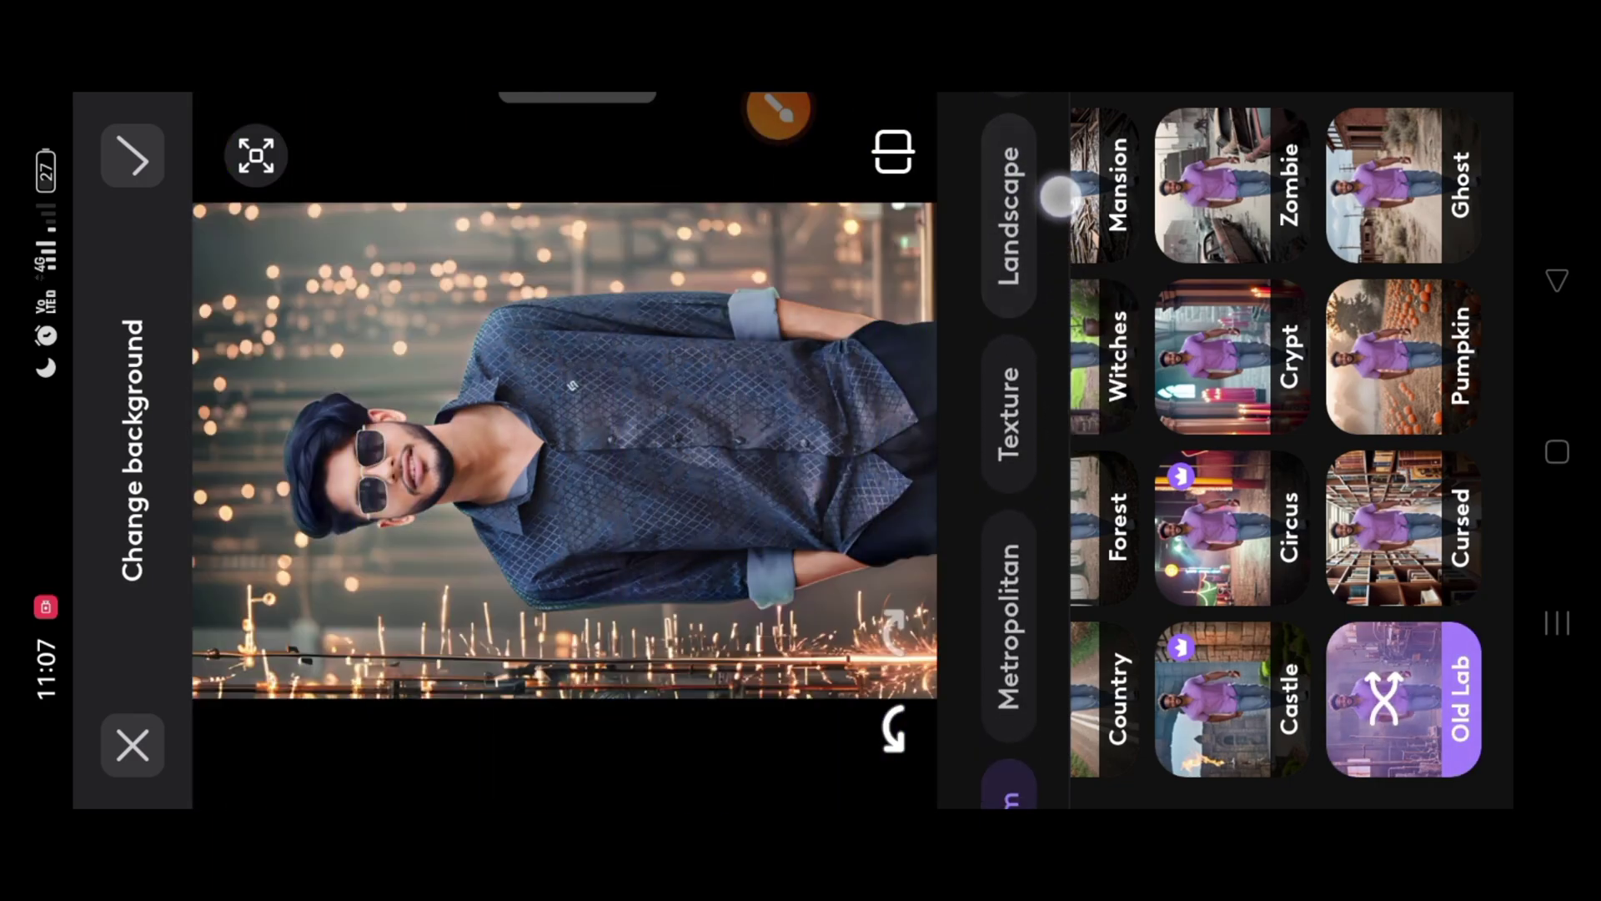
- Apply the Landscape 'Rolling' hills scene as the portrait's new background
{"action": "left_click", "coordinate": [1019, 224]}
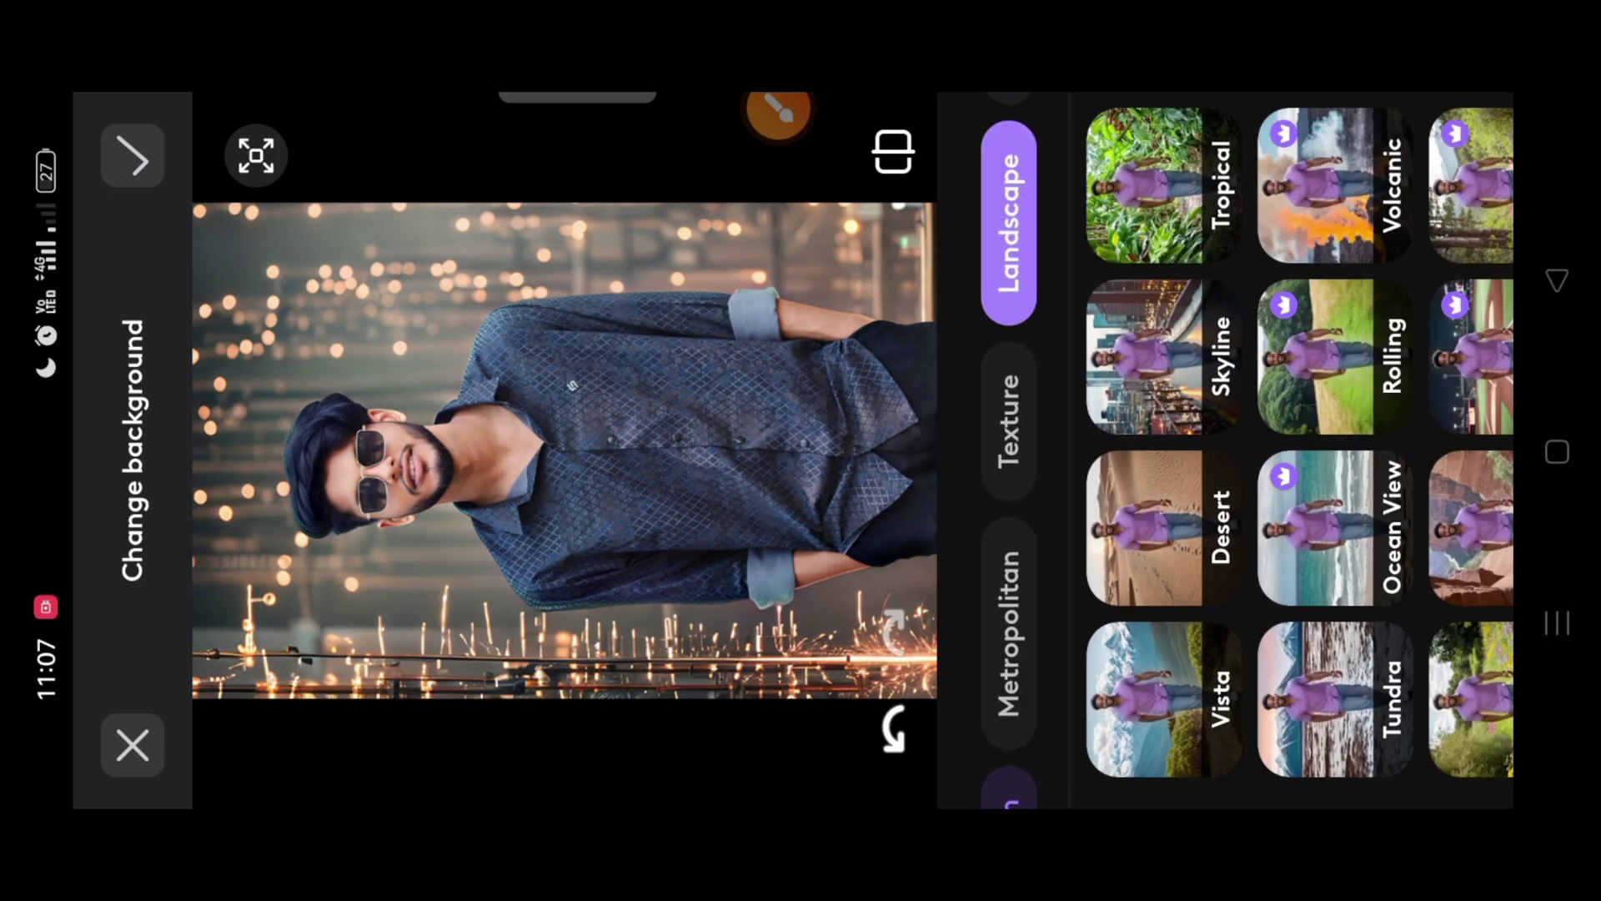
{"action": "left_click_drag", "start_coordinate": [1445, 242], "coordinate": [1276, 242]}
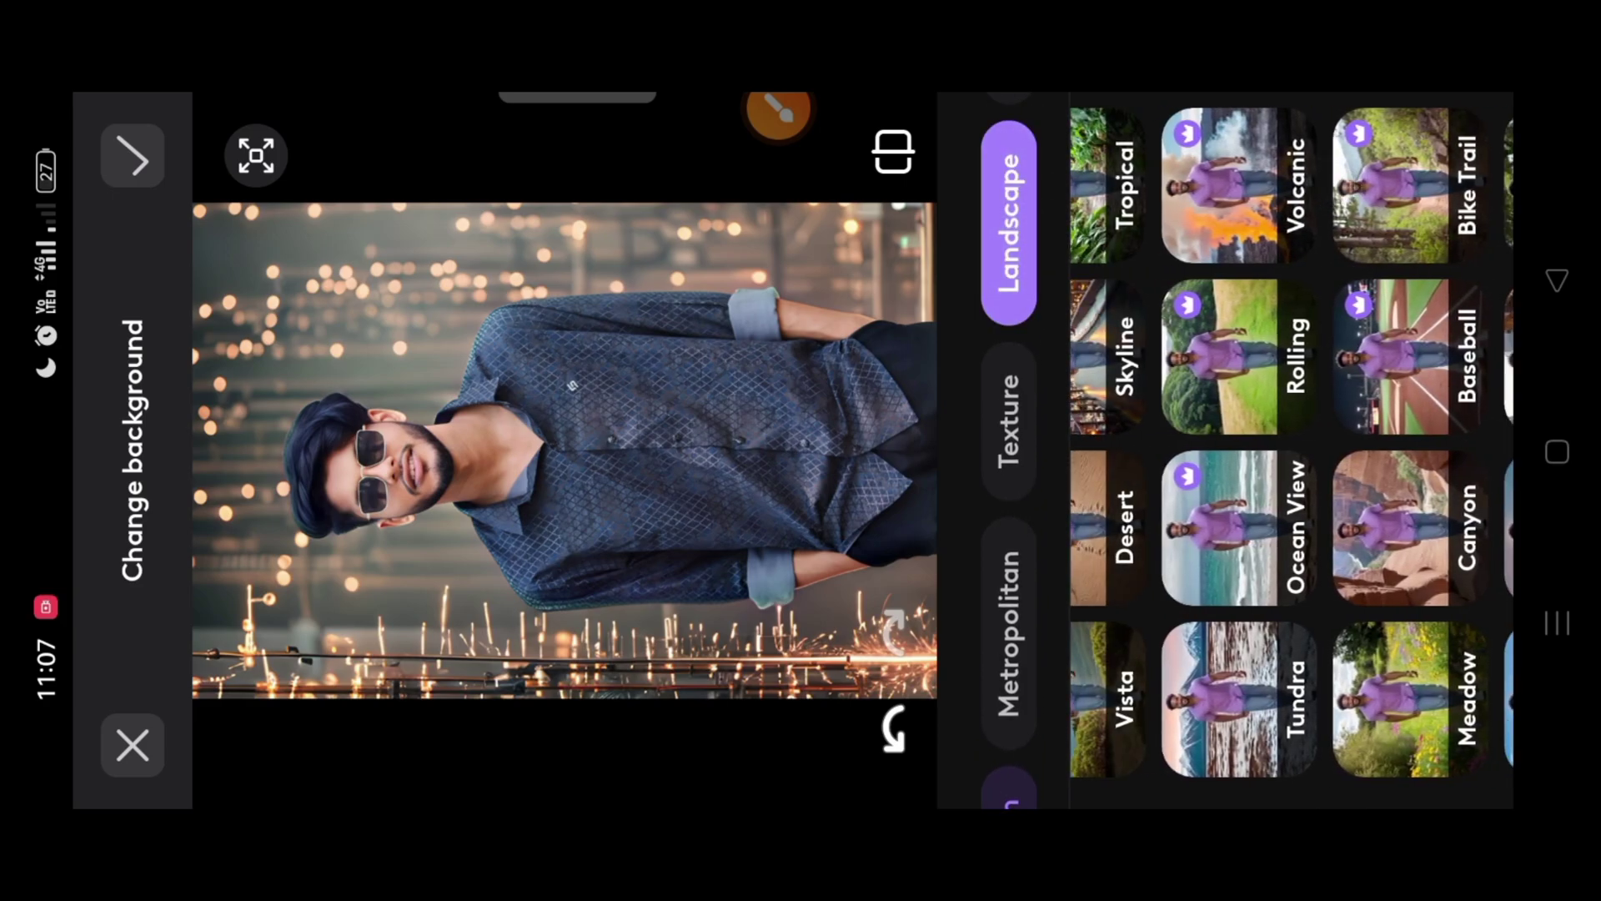
{"action": "left_click", "coordinate": [1243, 358]}
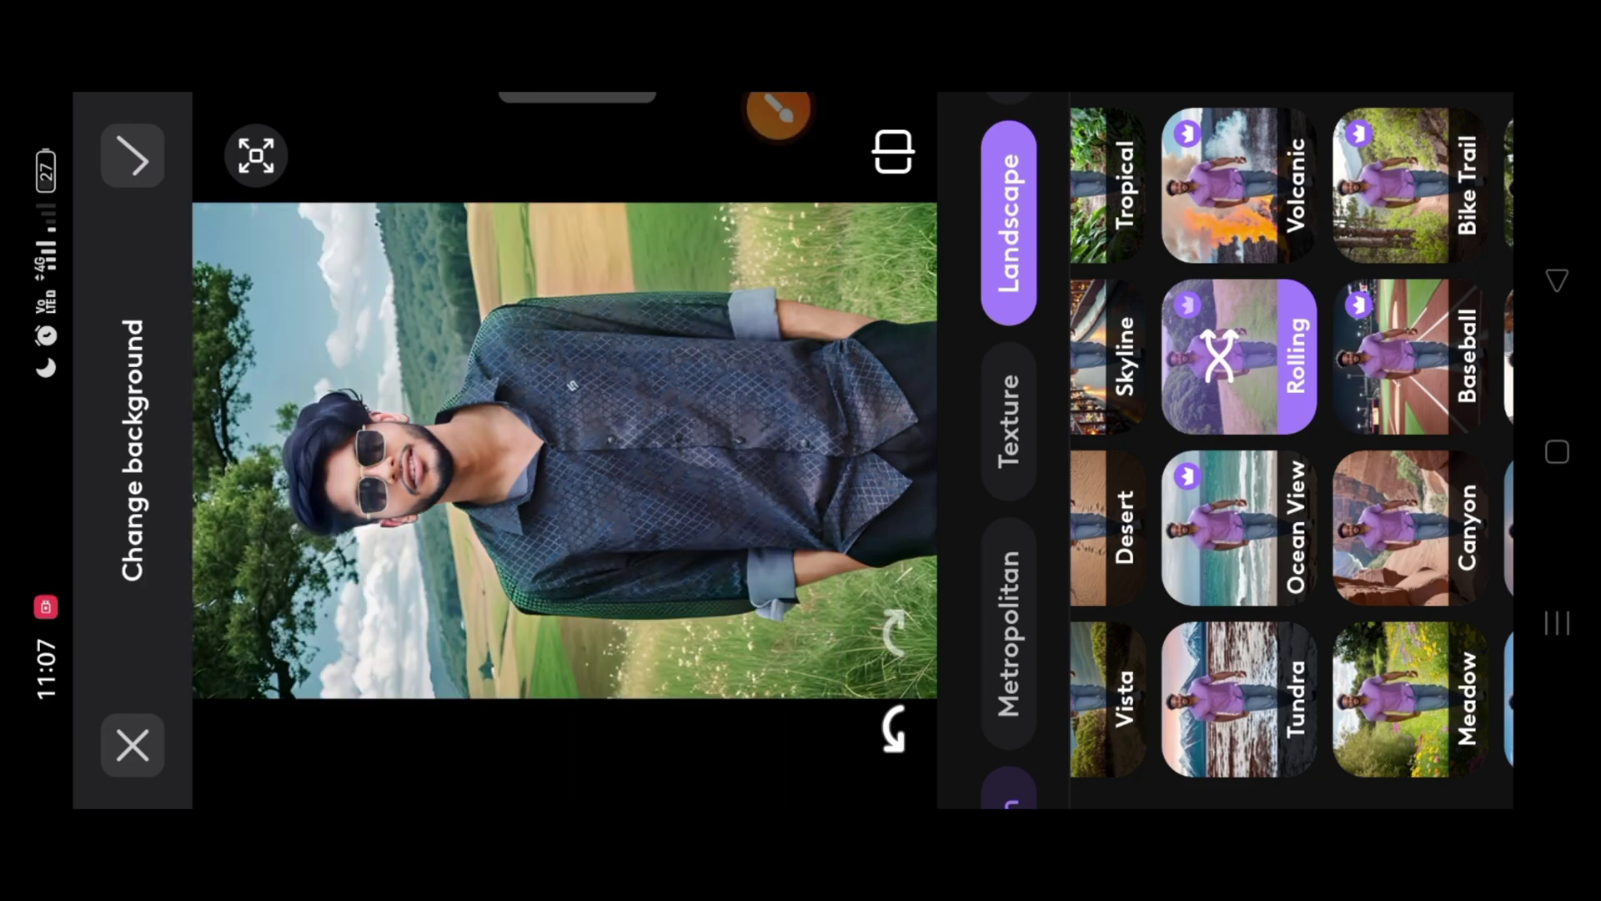
- Generate five more Rolling background variations, then compare against the original
{"action": "left_click", "coordinate": [1219, 357]}
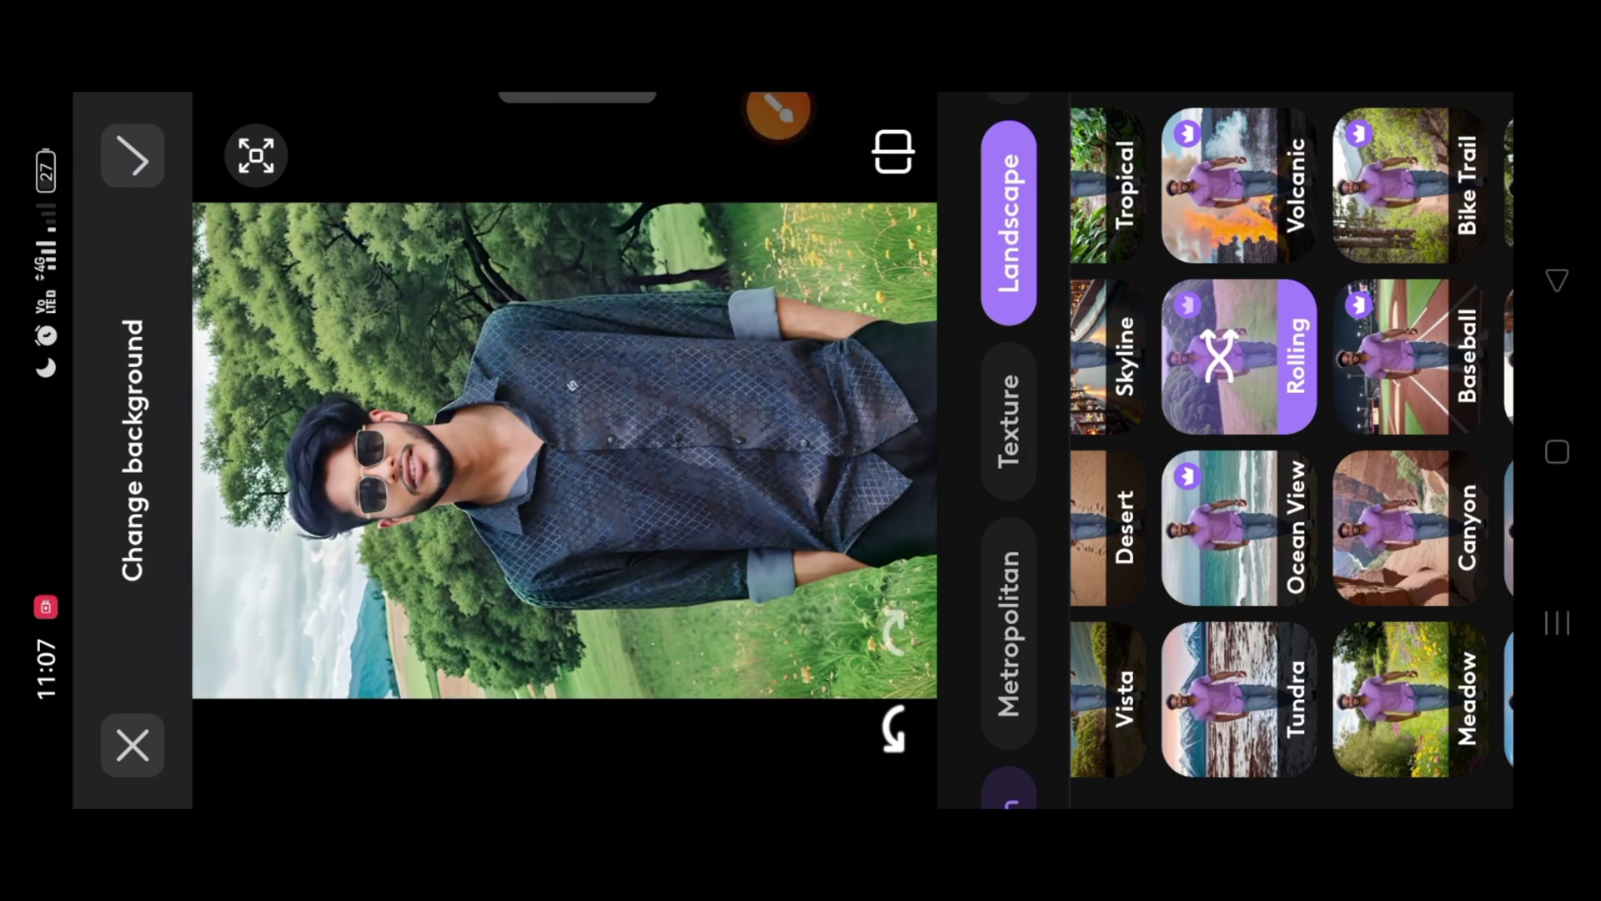
{"action": "left_click", "coordinate": [1251, 357]}
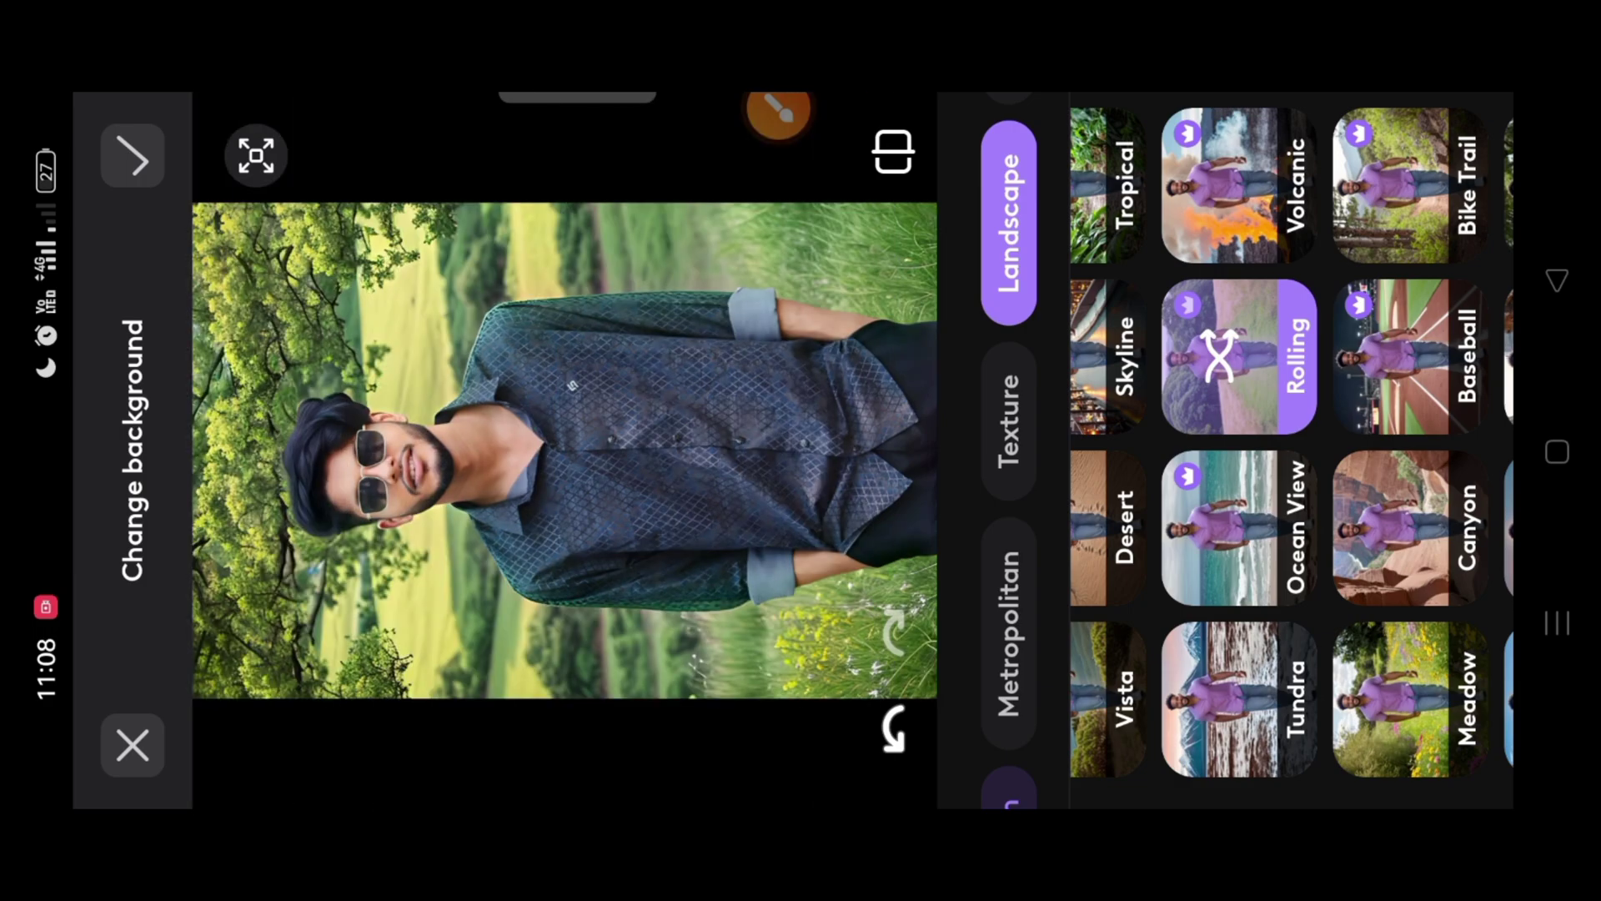
{"action": "left_click", "coordinate": [1234, 357]}
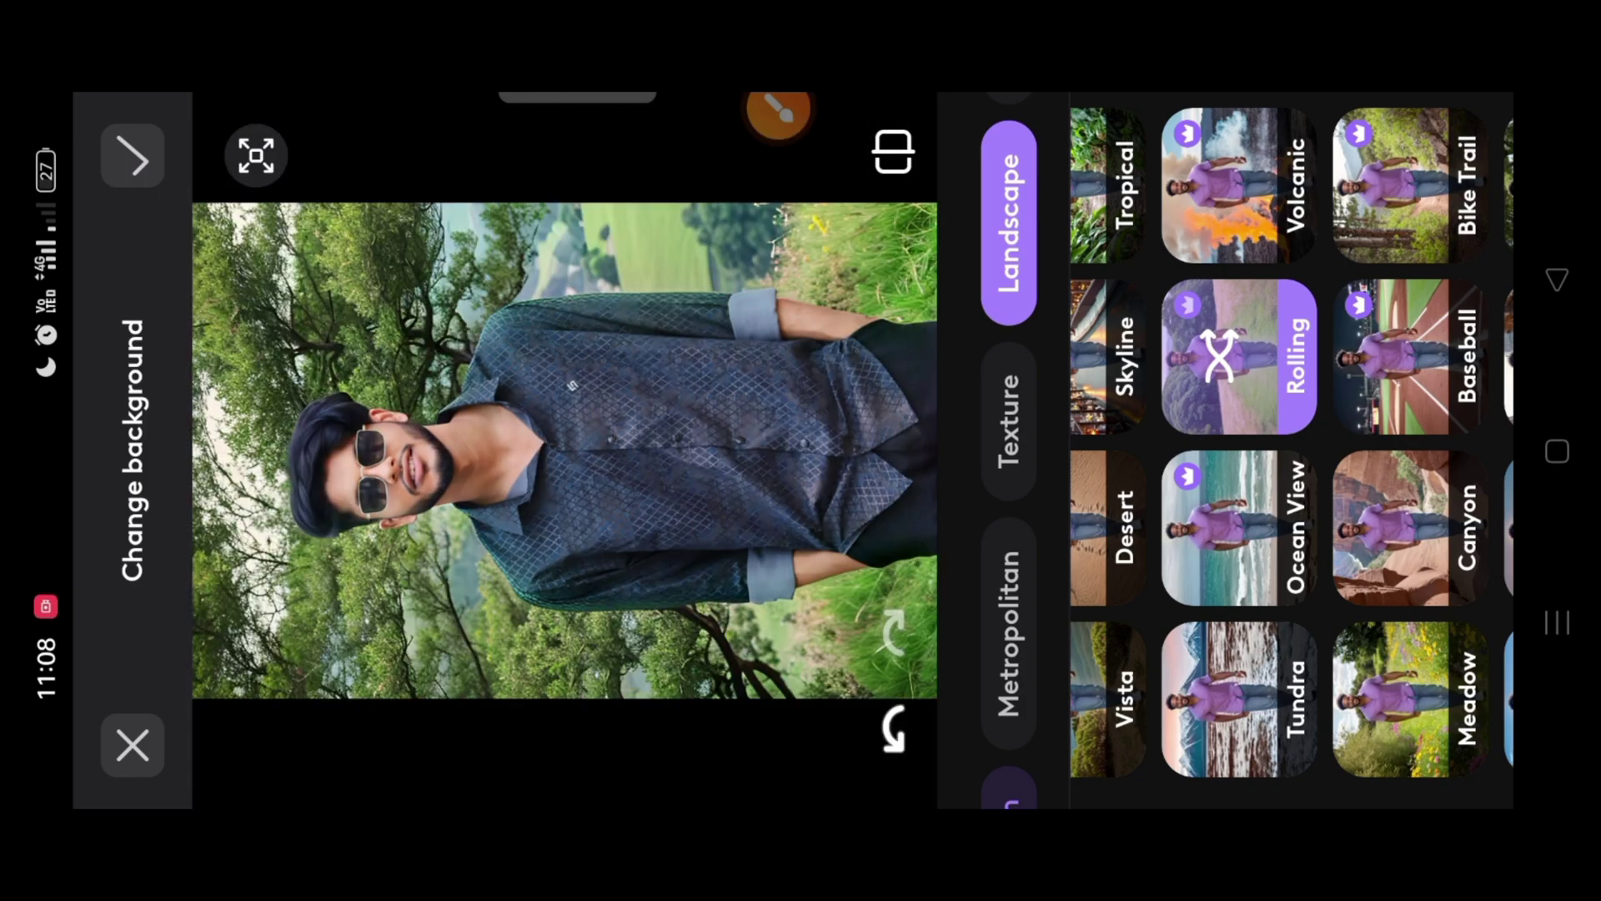
{"action": "left_click", "coordinate": [1234, 357]}
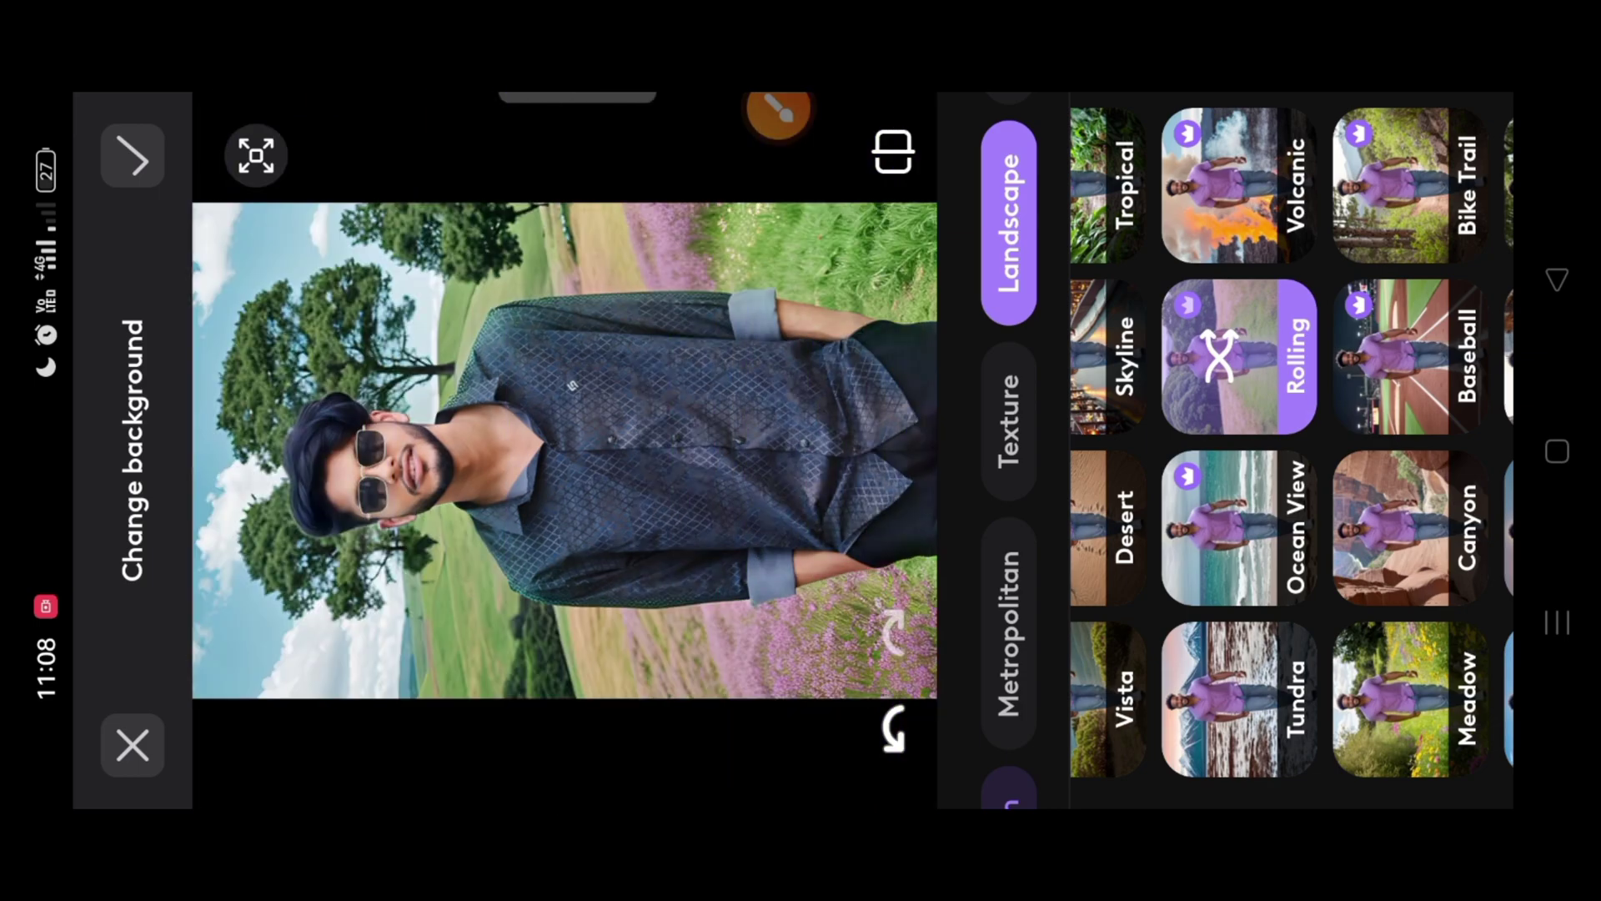
{"action": "left_click", "coordinate": [1252, 362]}
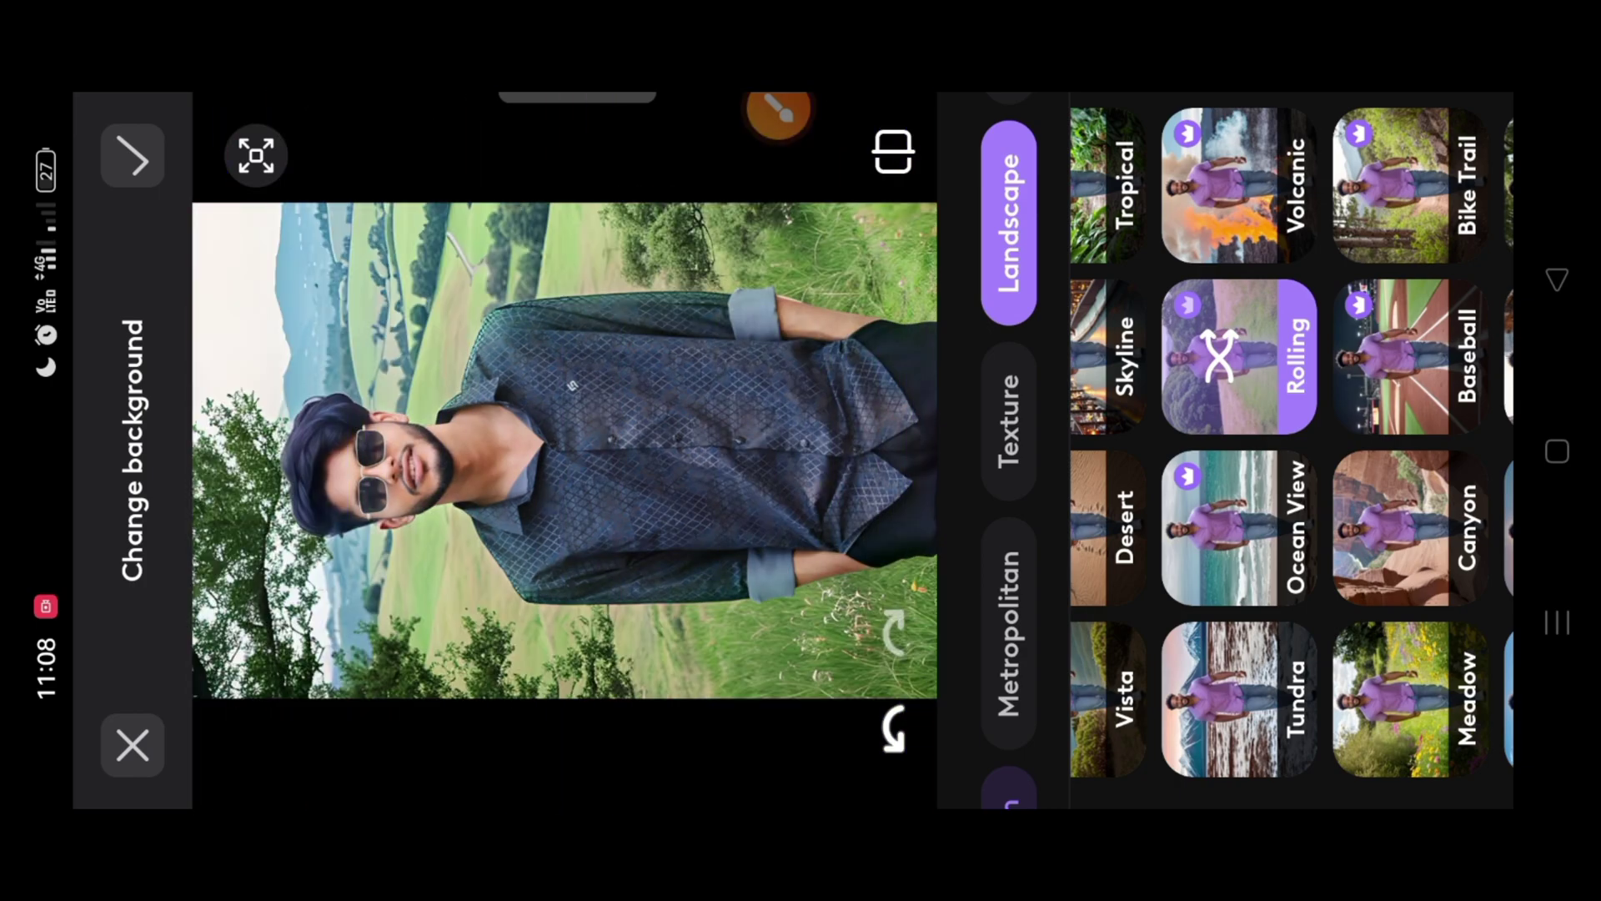
{"action": "left_click", "coordinate": [893, 151]}
- Accept the rolling-hills background and start saving the edited portrait
{"action": "left_click", "coordinate": [131, 154]}
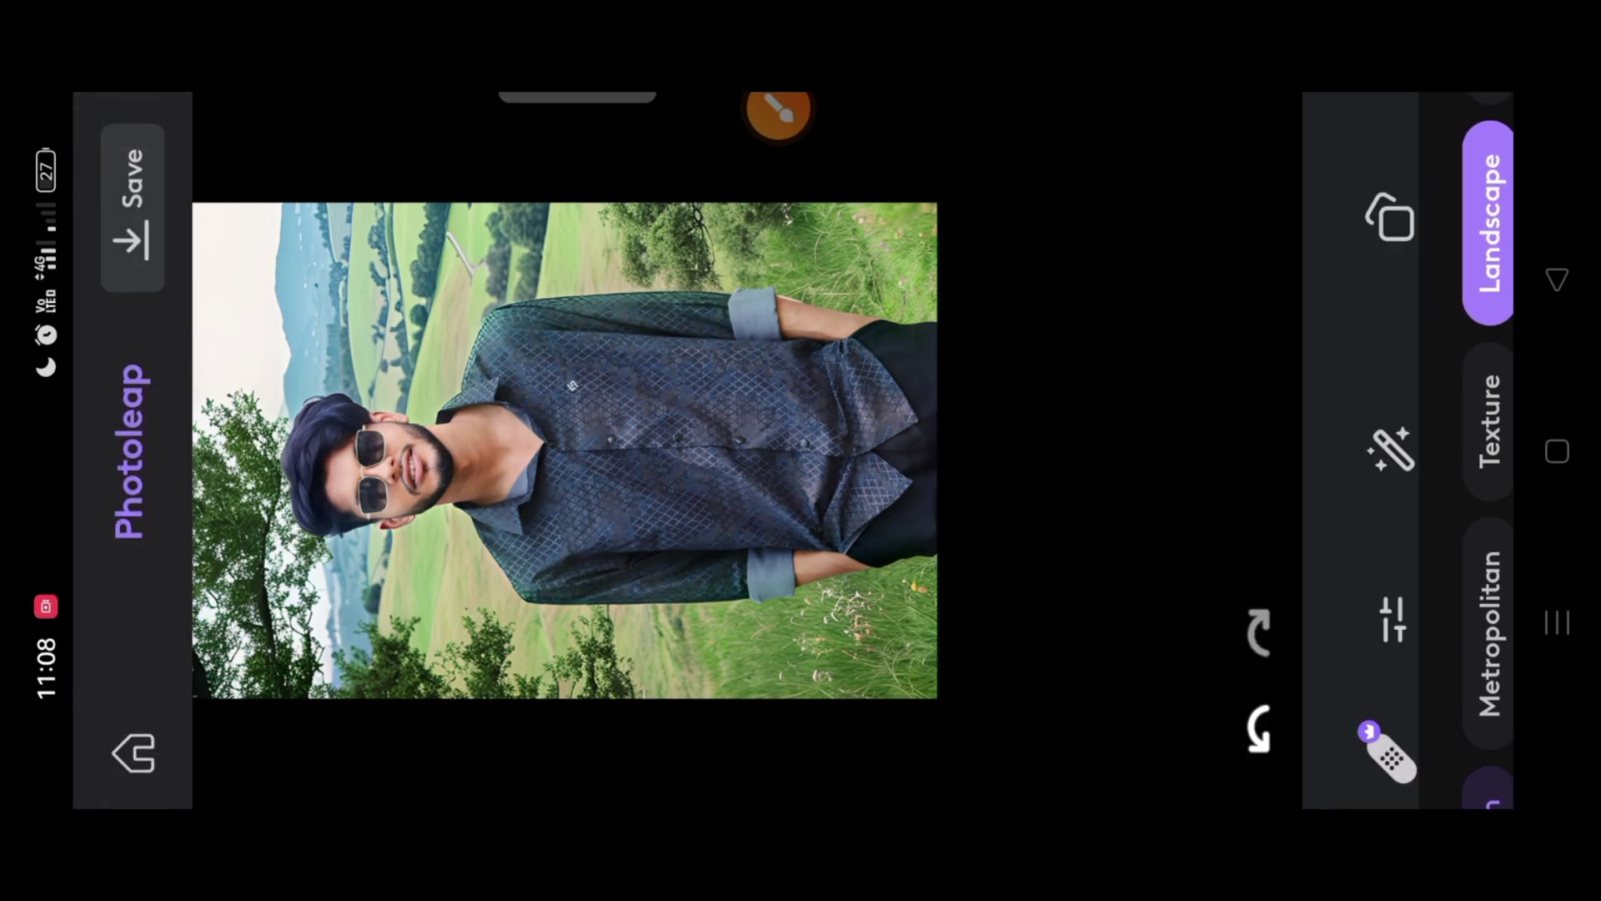
{"action": "left_click", "coordinate": [779, 113]}
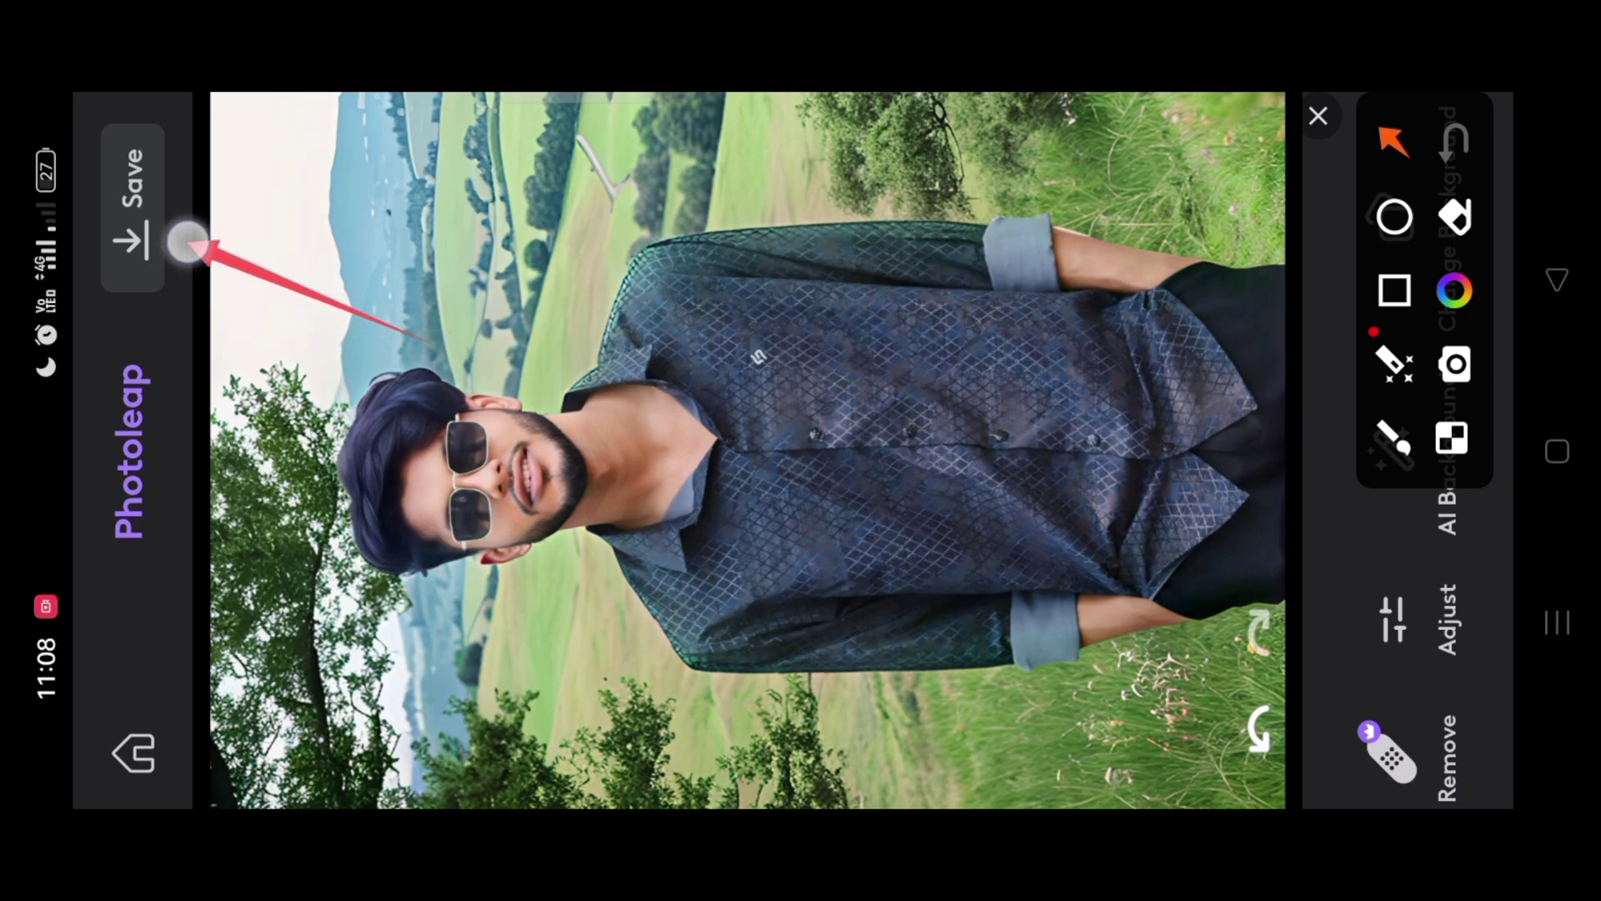
{"action": "left_click", "coordinate": [117, 225]}
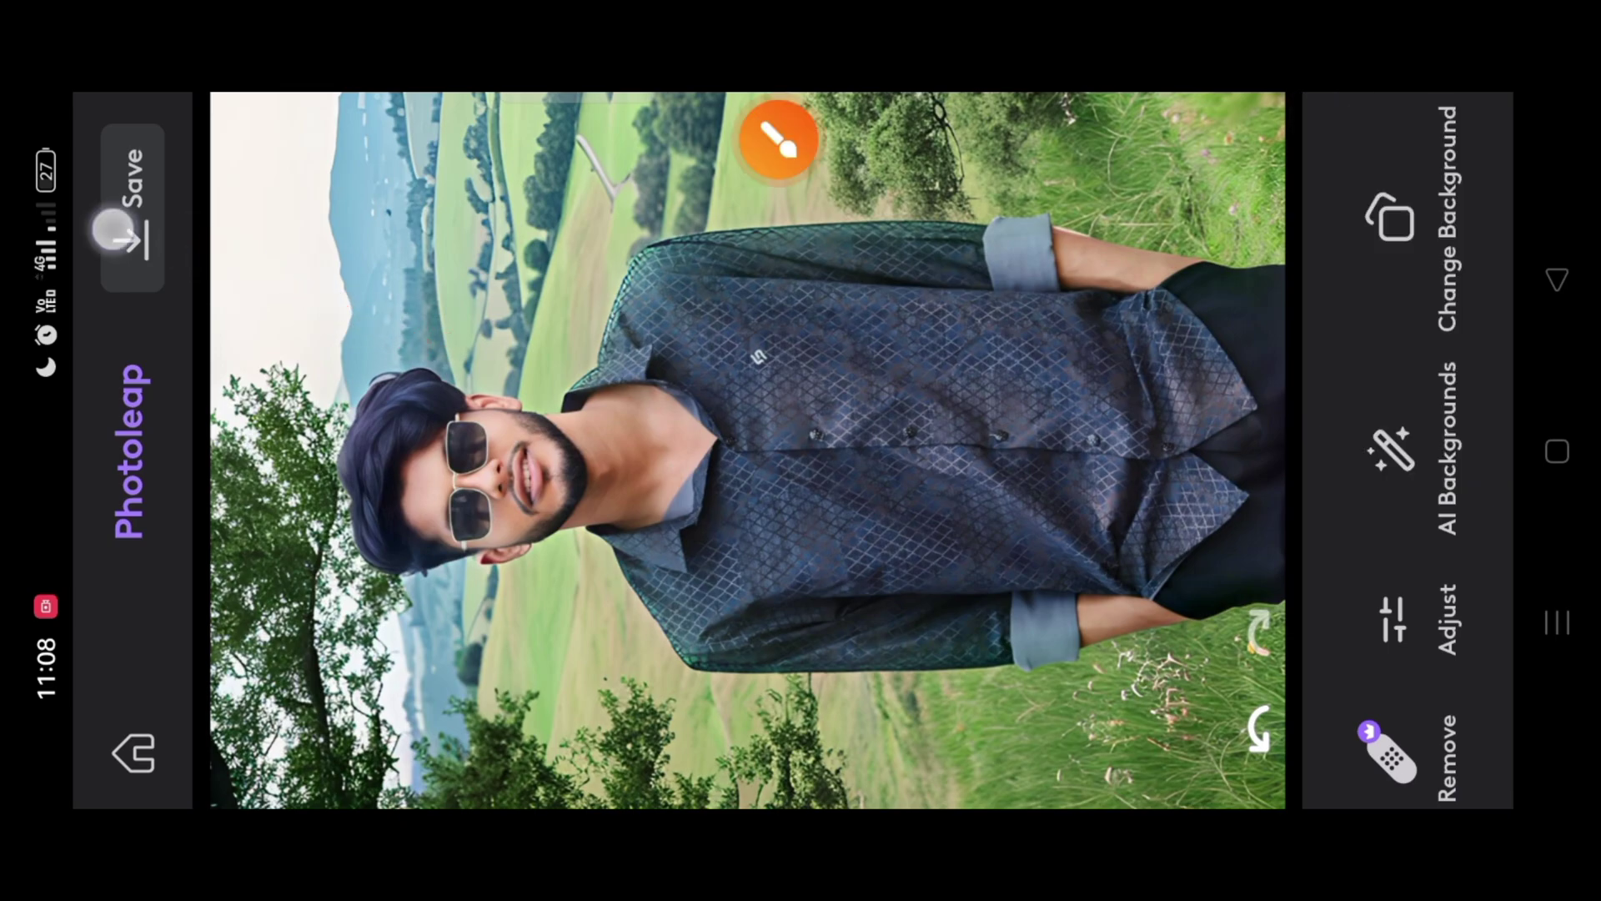